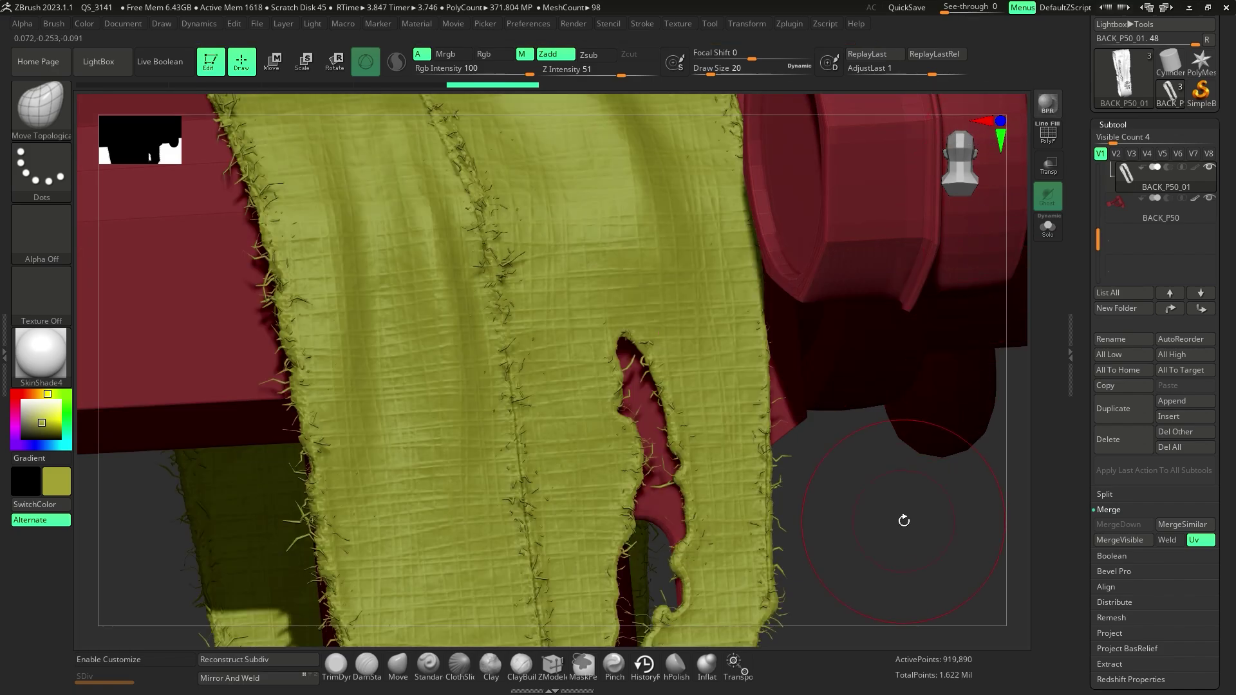
{"action": "mouse_move", "coordinate": [902, 519]}
{"action": "left_mouse_down"}
{"action": "mouse_move", "coordinate": [912, 522]}
{"action": "mouse_move", "coordinate": [892, 509]}
{"action": "mouse_move", "coordinate": [847, 337]}
{"action": "mouse_move", "coordinate": [706, 375]}
{"action": "mouse_move", "coordinate": [937, 330]}
{"action": "left_mouse_up"}
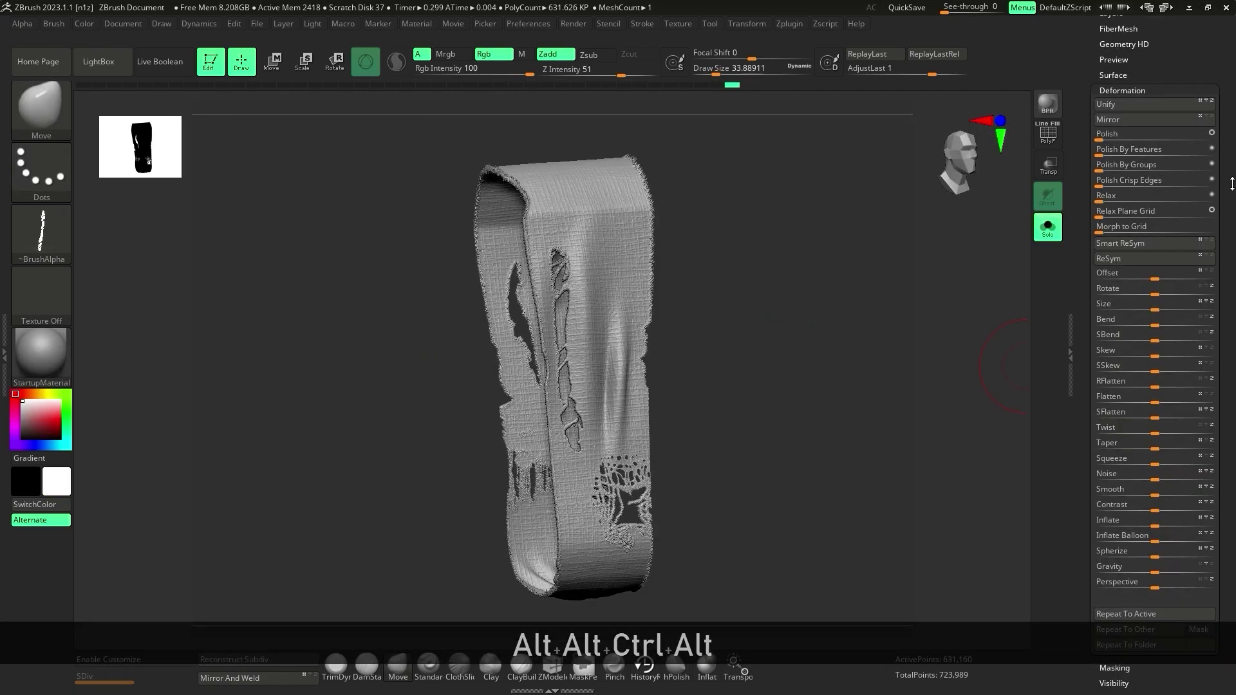
{"action": "mouse_move", "coordinate": [718, 85]}
{"action": "left_mouse_down"}
{"action": "mouse_move", "coordinate": [702, 85]}
{"action": "mouse_move", "coordinate": [722, 89]}
{"action": "left_mouse_up"}
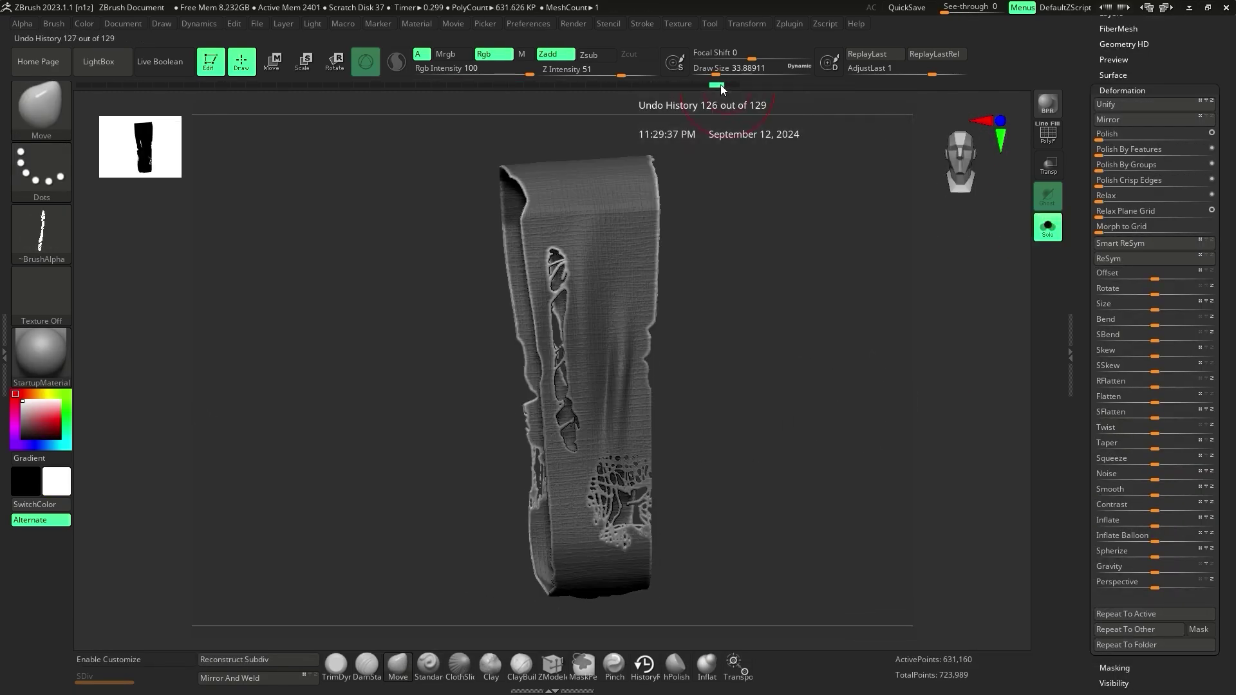
{"action": "left_click_drag", "start_coordinate": [766, 245], "coordinate": [803, 350], "text": "alt"}
{"action": "left_click", "coordinate": [786, 303], "text": "ctrl"}
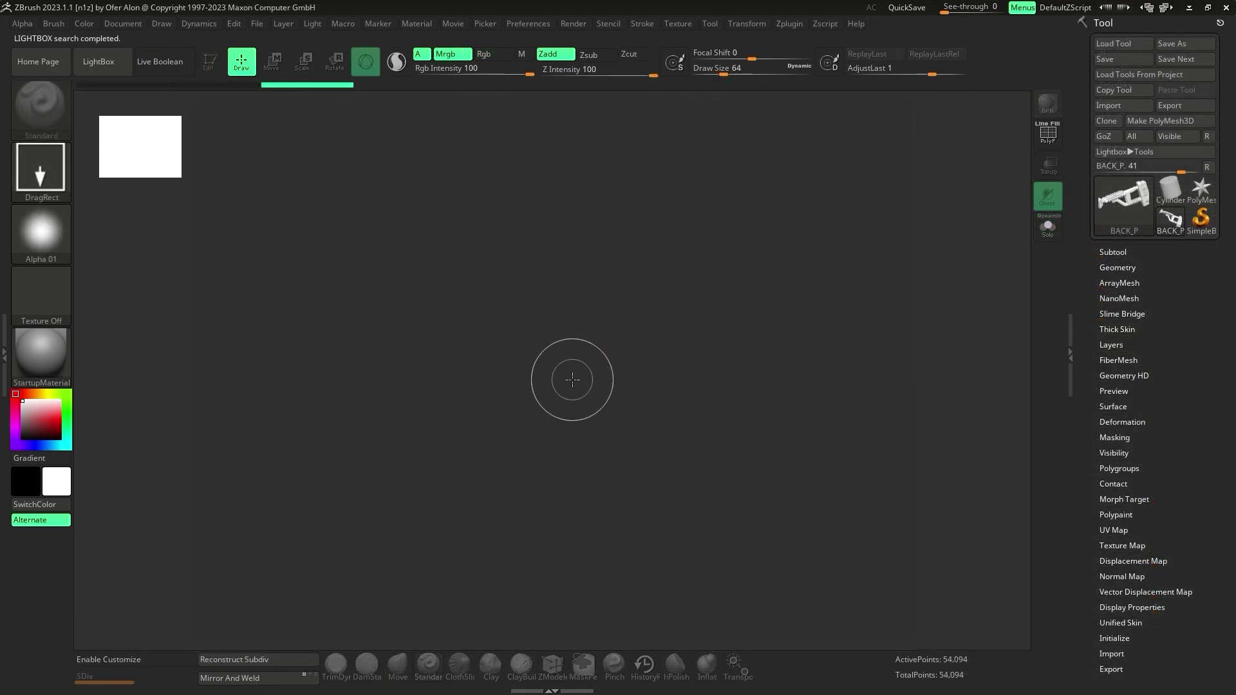
Step: Place the BACK_P model on the empty canvas in edit mode and split it into separate parts
{"action": "mouse_move", "coordinate": [573, 379]}
{"action": "left_mouse_down"}
{"action": "mouse_move", "coordinate": [979, 566]}
{"action": "mouse_move", "coordinate": [663, 610]}
{"action": "mouse_move", "coordinate": [670, 634]}
{"action": "left_mouse_up"}
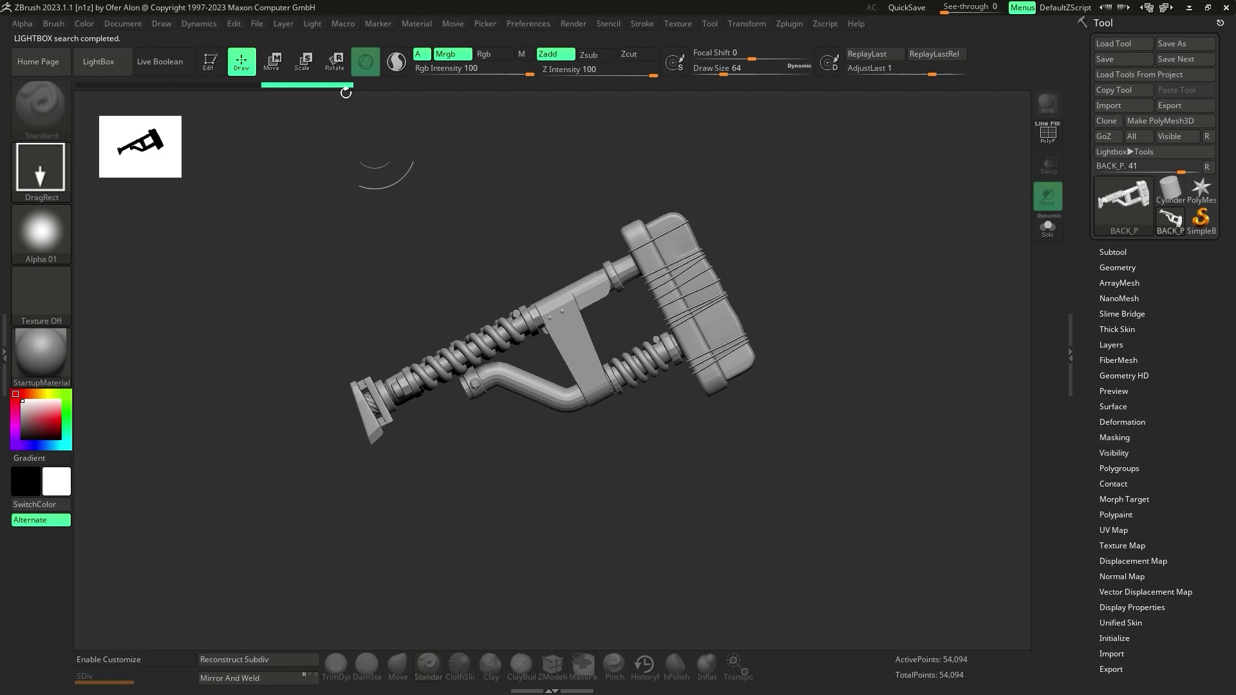
{"action": "left_click", "coordinate": [221, 62]}
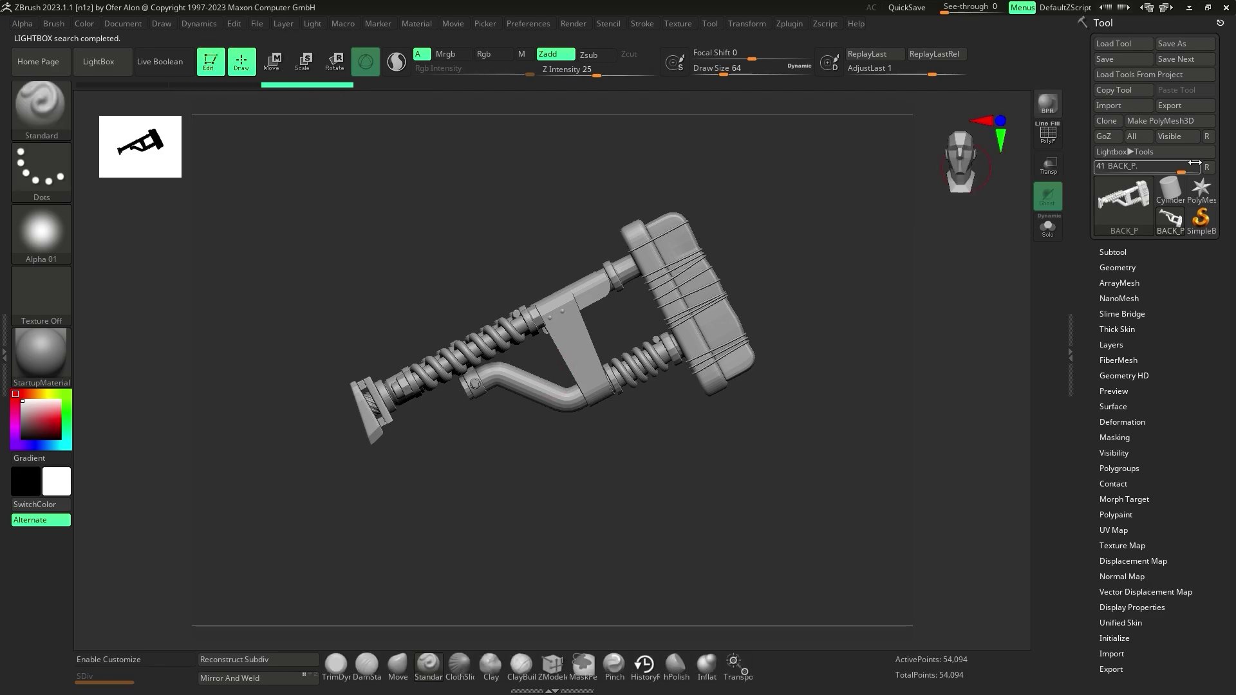
{"action": "left_click", "coordinate": [1113, 252]}
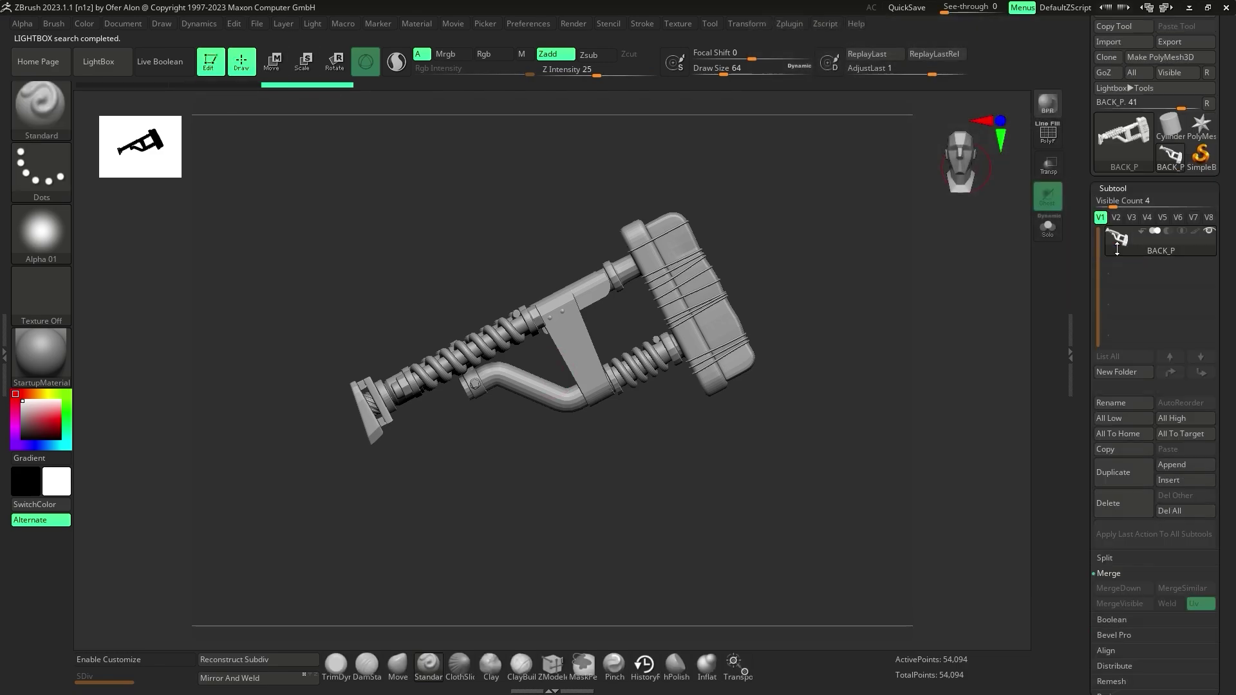
{"action": "left_click", "coordinate": [1108, 495]}
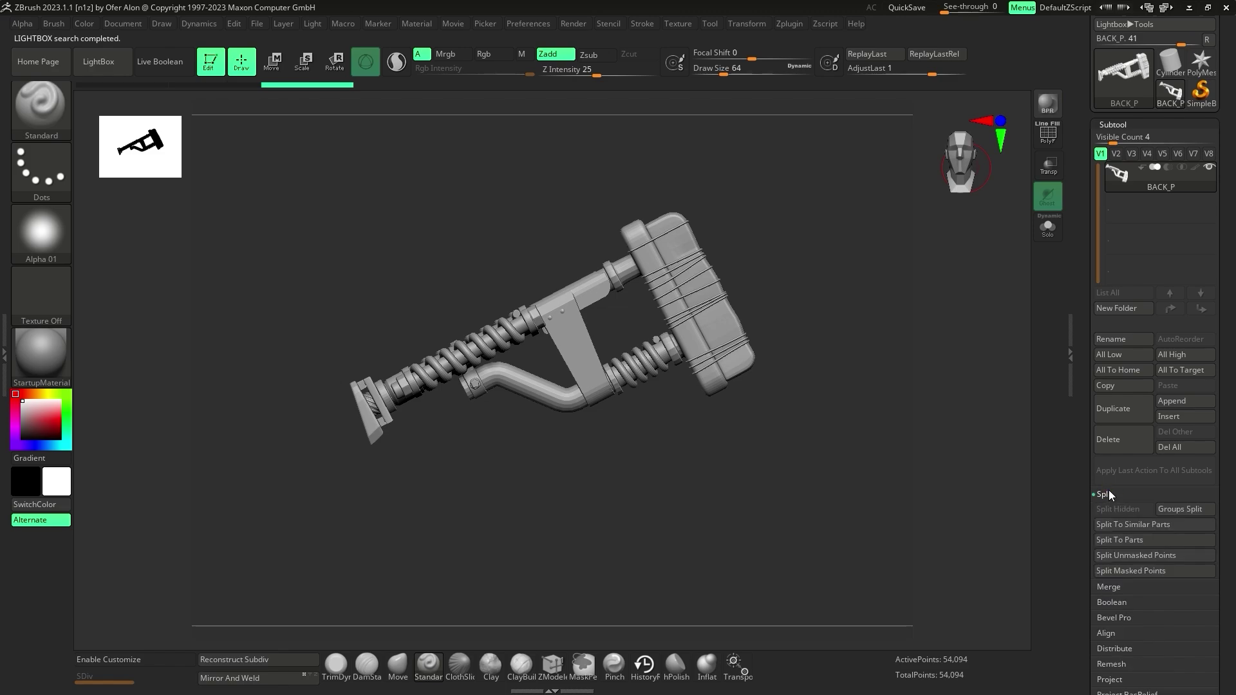
{"action": "left_click", "coordinate": [1145, 547]}
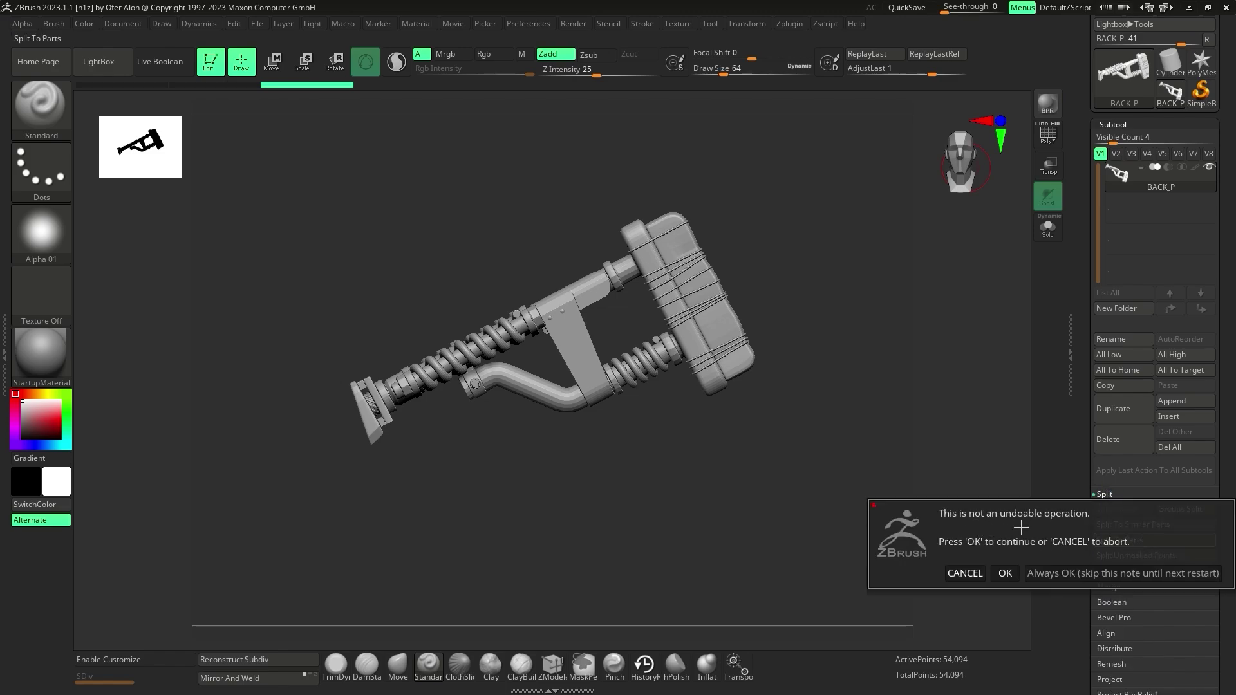
{"action": "left_click", "coordinate": [1070, 573]}
Step: Select the flat strap wrapped around the handle bars and put it in a new subtool folder named bandage
{"action": "left_click_drag", "start_coordinate": [910, 350], "coordinate": [674, 515]}
{"action": "left_click", "coordinate": [527, 334], "text": "alt"}
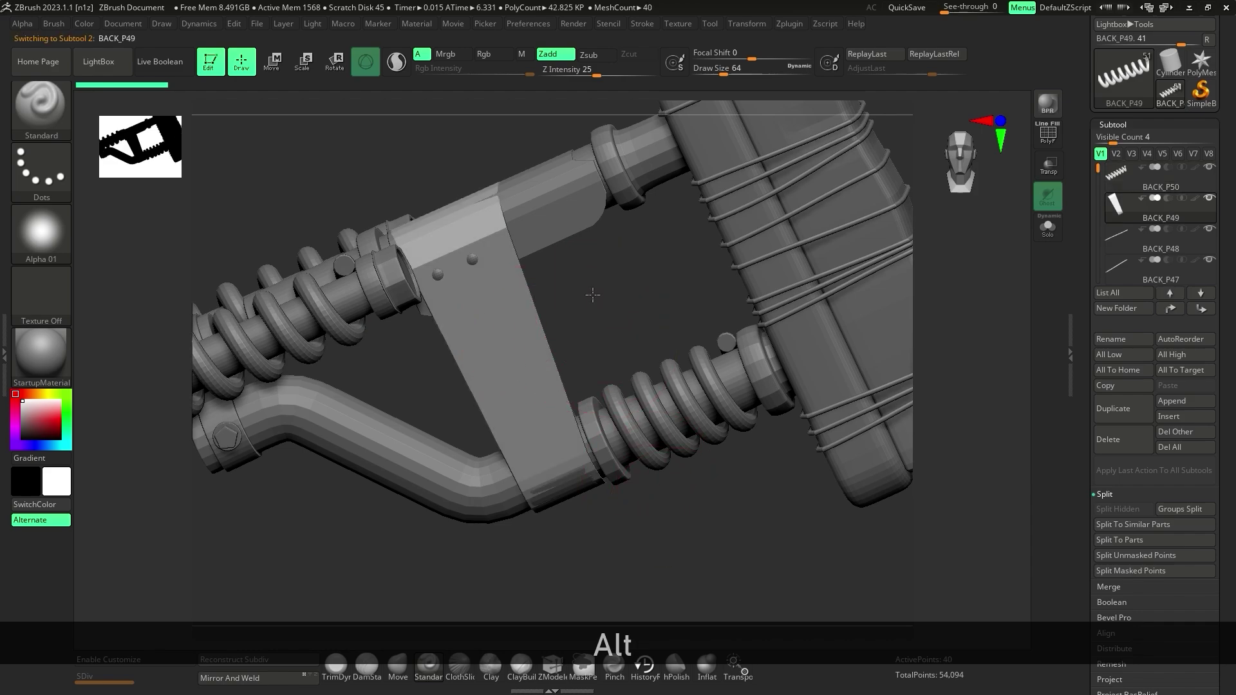
{"action": "left_click_drag", "start_coordinate": [593, 293], "coordinate": [552, 297]}
{"action": "key", "text": "1"}
{"action": "left_click_drag", "start_coordinate": [840, 247], "coordinate": [794, 236]}
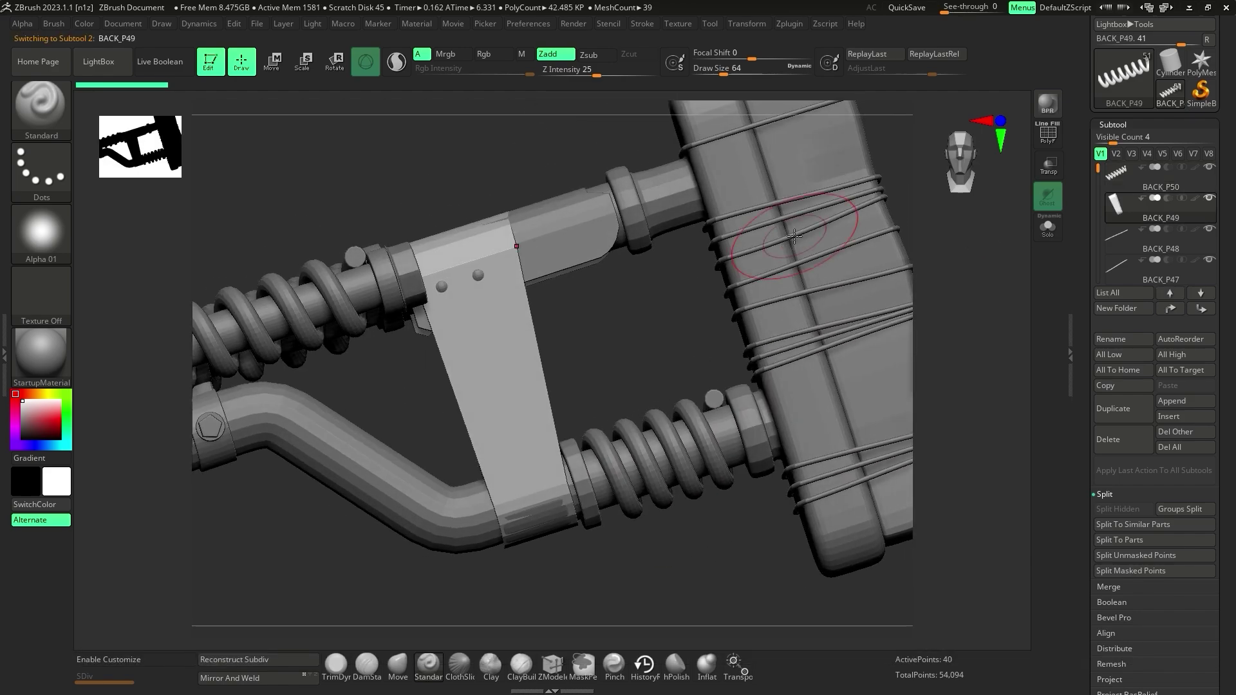
{"action": "left_click", "coordinate": [1124, 309]}
{"action": "type", "text": "ban"}
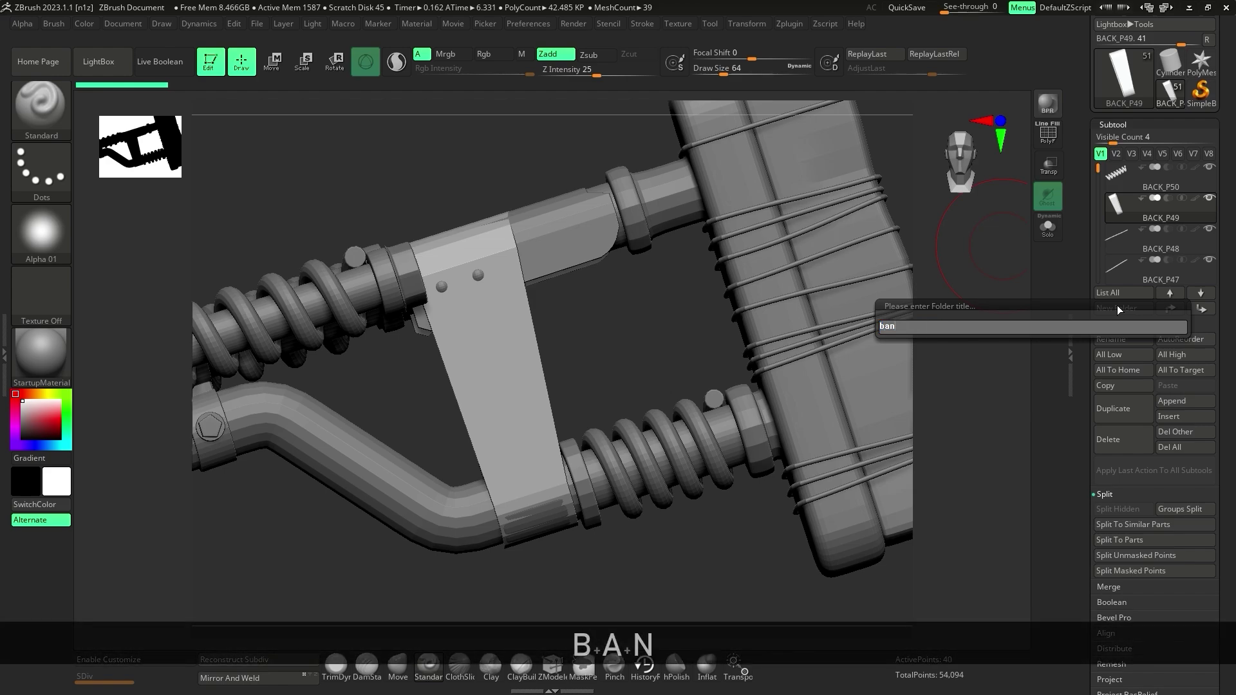
{"action": "type", "text": "dage"}
{"action": "key", "text": "Return"}
Step: Isolate the strap with its polyframe shown and insert edge loops along its border edges using ZModeler
{"action": "left_click", "coordinate": [1048, 135]}
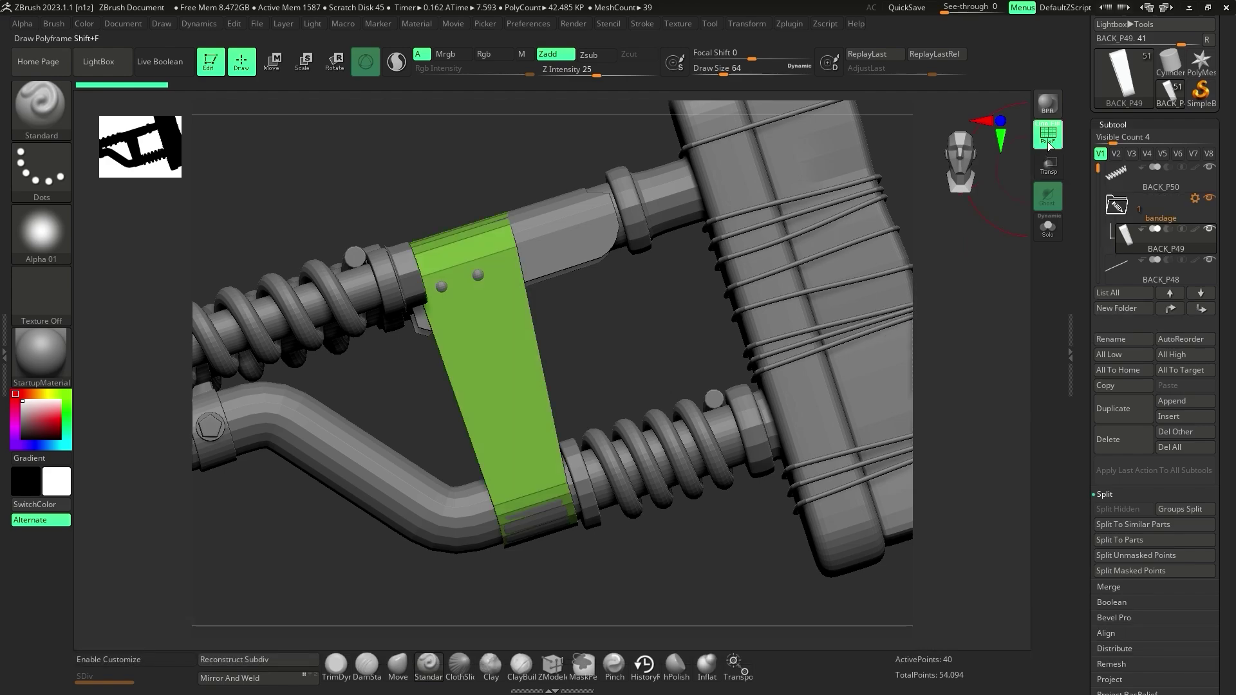
{"action": "key", "text": "1"}
{"action": "left_click_drag", "start_coordinate": [620, 273], "coordinate": [732, 310], "text": "alt"}
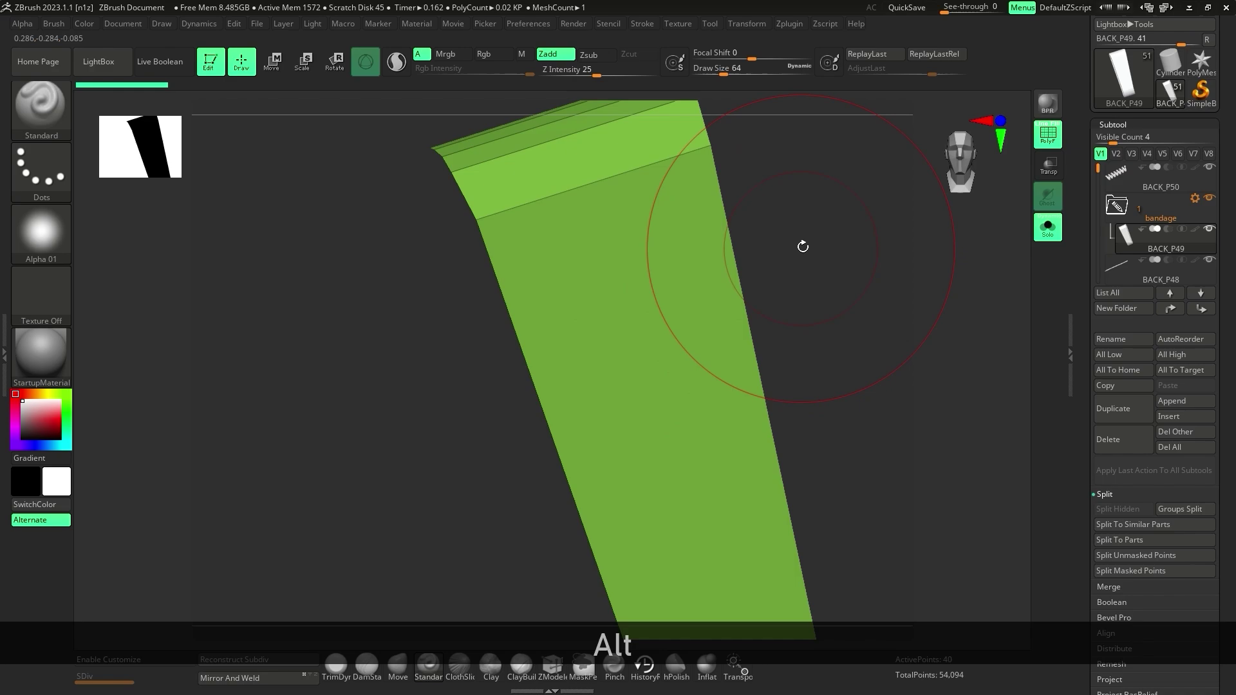
{"action": "left_click_drag", "start_coordinate": [807, 240], "coordinate": [775, 375], "text": "alt"}
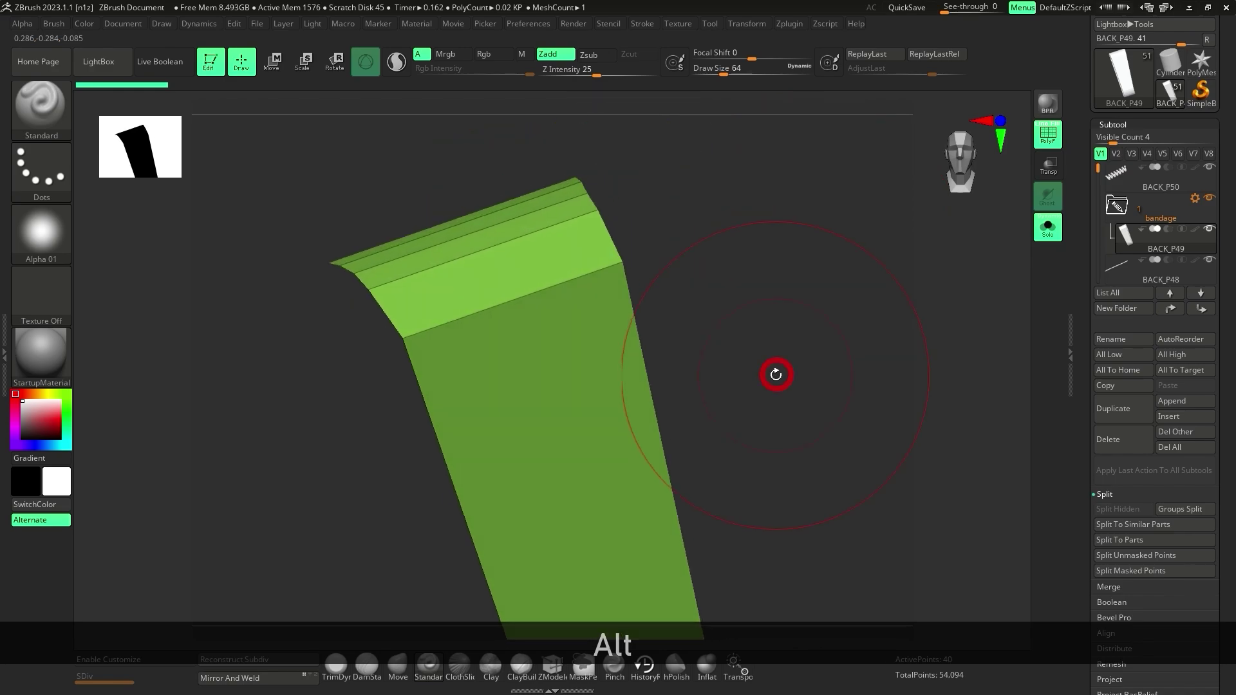
{"action": "left_click", "coordinate": [557, 681]}
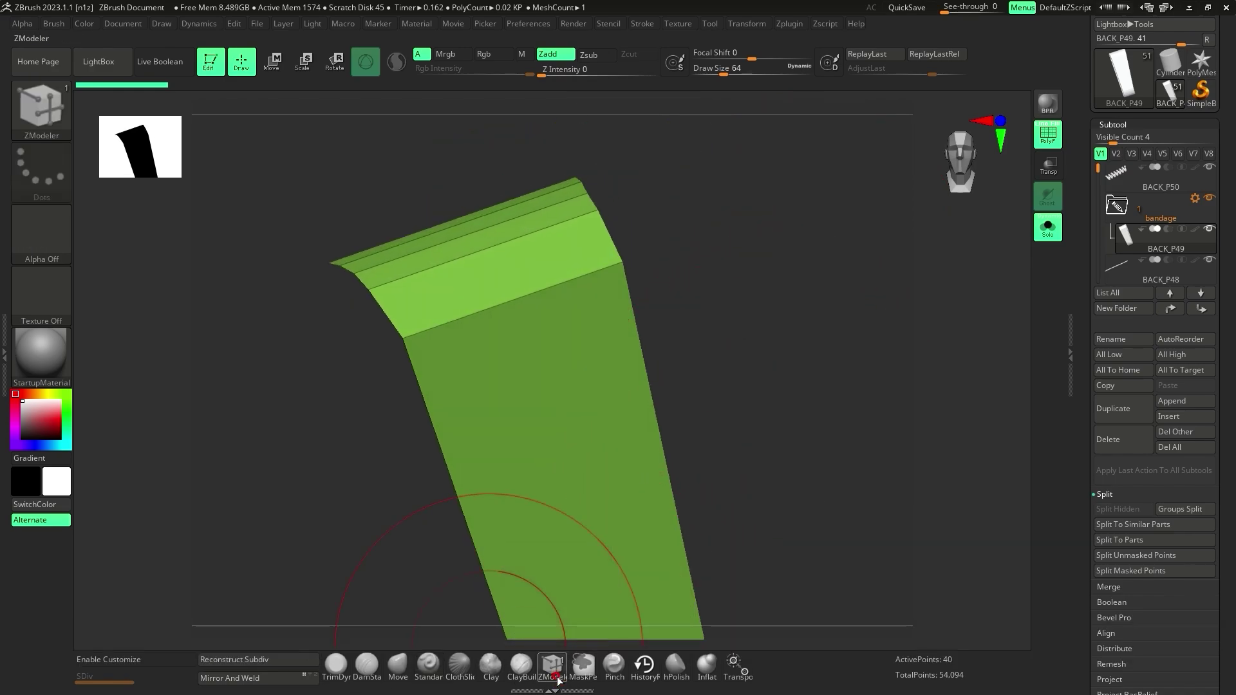
{"action": "left_click", "coordinate": [437, 324]}
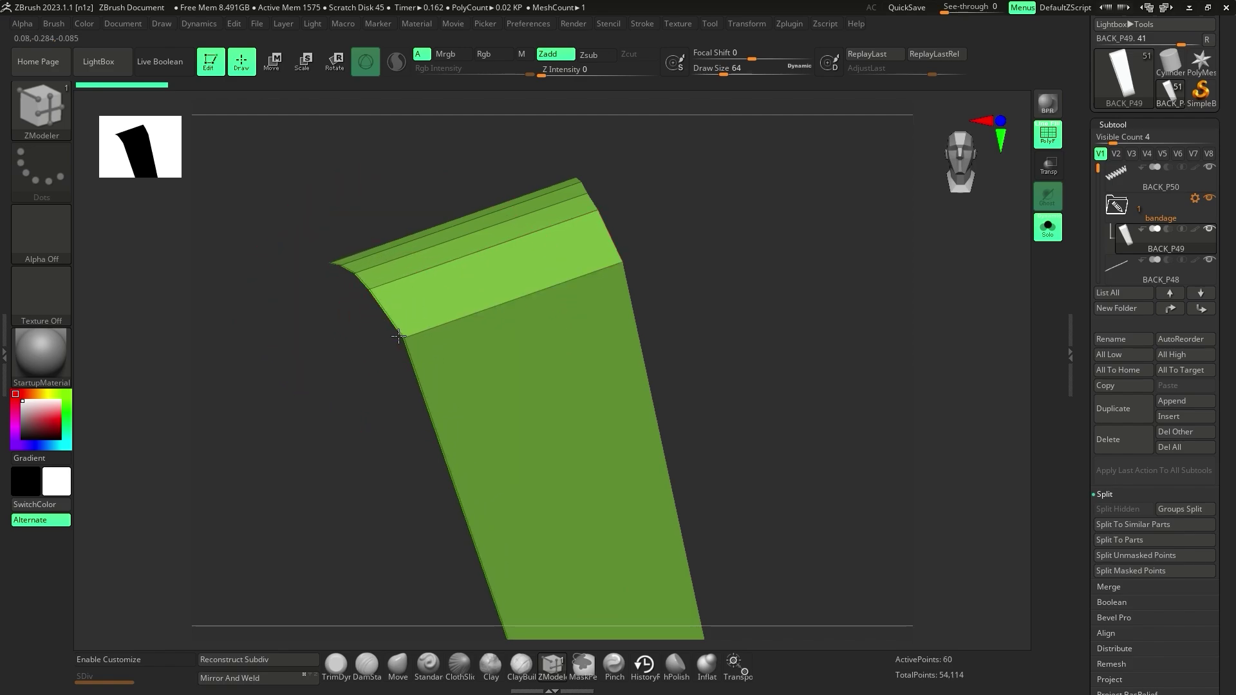
{"action": "left_click", "coordinate": [598, 286]}
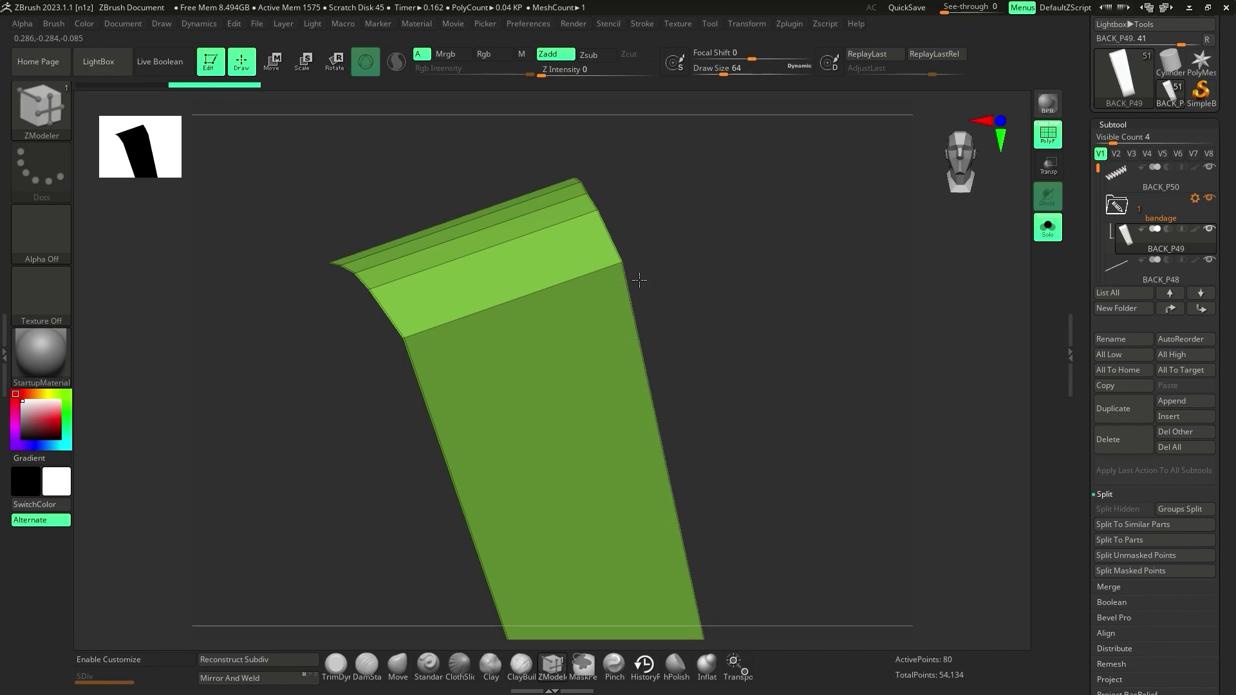
Step: Remesh the isolated strap into an even quad grid with ZRemesher
{"action": "mouse_move", "coordinate": [836, 373]}
{"action": "left_mouse_down"}
{"action": "mouse_move", "coordinate": [824, 372]}
{"action": "mouse_move", "coordinate": [834, 392]}
{"action": "left_mouse_up"}
{"action": "key", "text": "F1"}
{"action": "key", "text": "F1"}
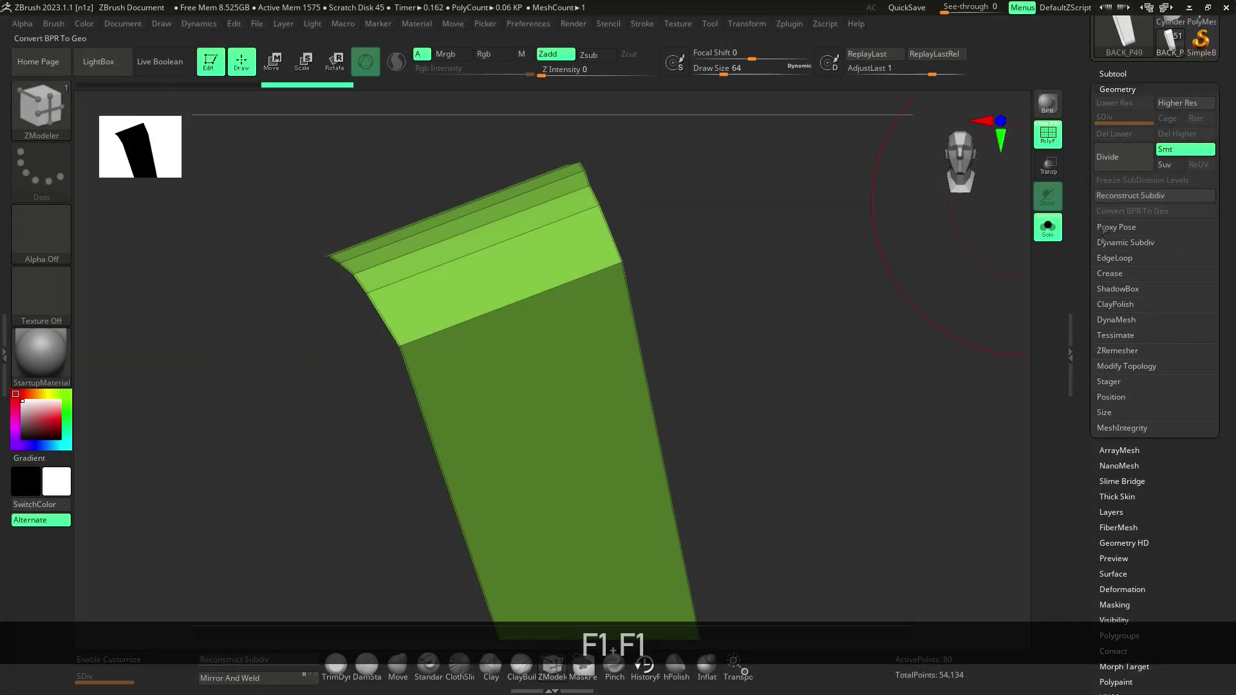
{"action": "left_click", "coordinate": [1122, 351]}
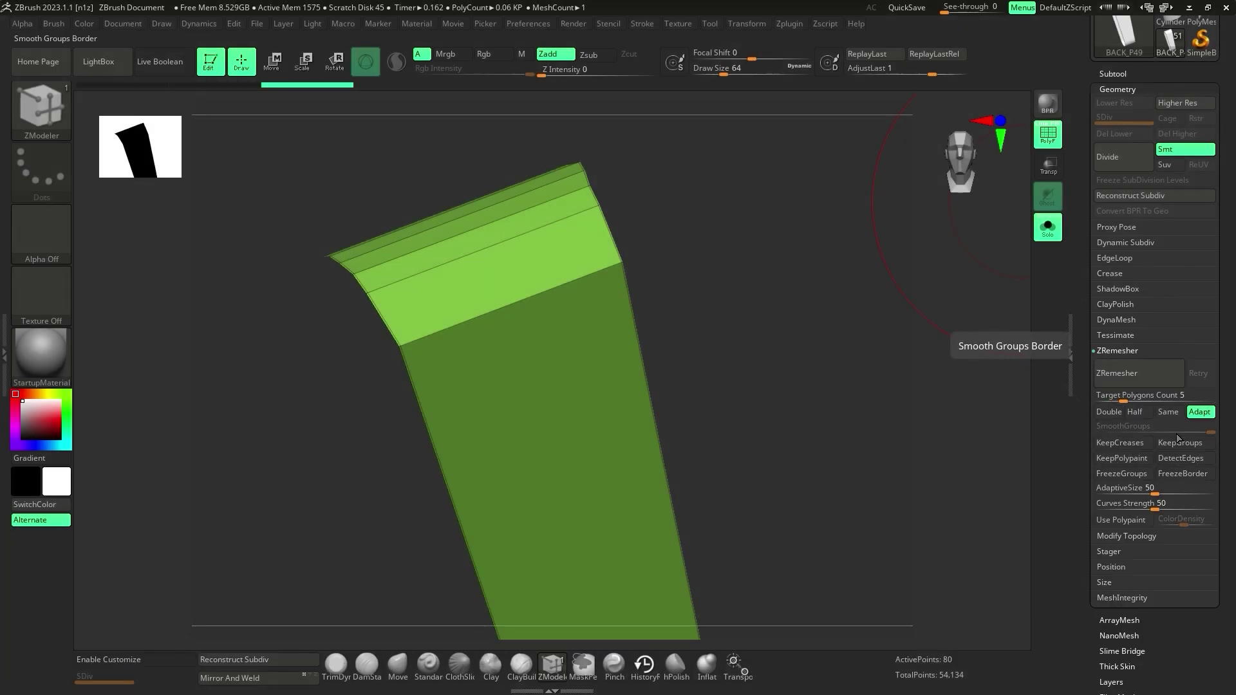
{"action": "left_click", "coordinate": [1138, 372]}
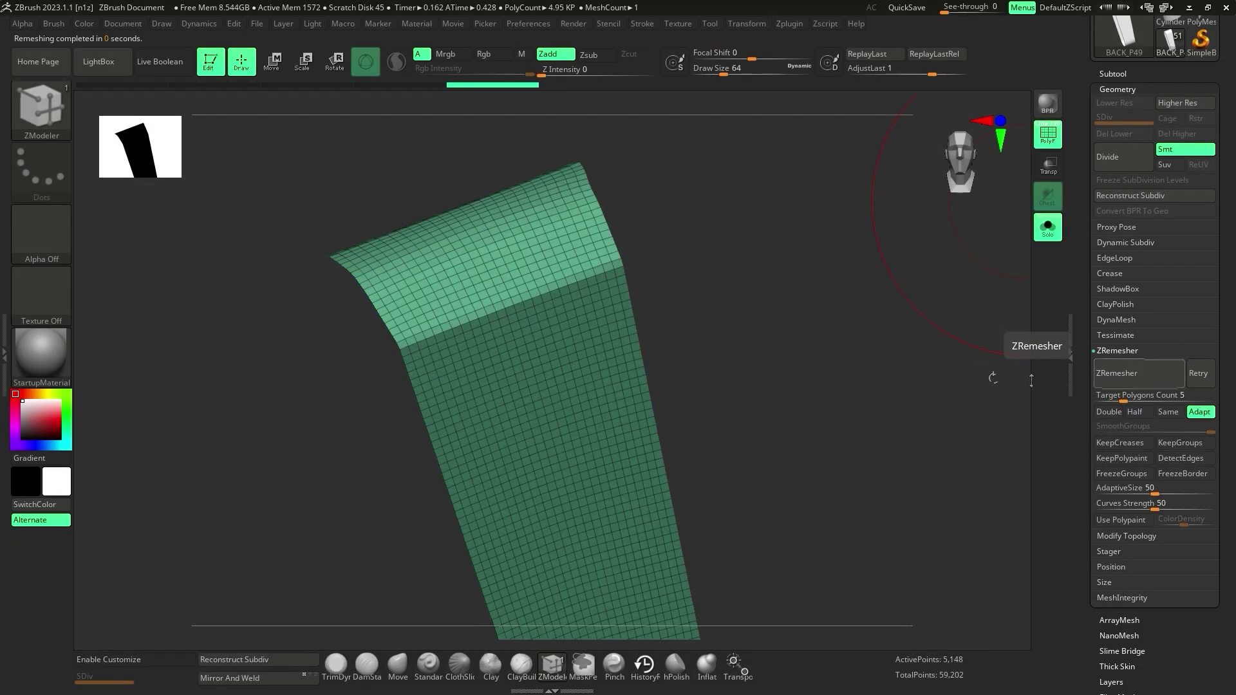
Step: Turn on double-sided display for the strap
{"action": "left_click_drag", "start_coordinate": [837, 362], "coordinate": [819, 358]}
{"action": "left_click", "coordinate": [1117, 89]}
{"action": "left_click", "coordinate": [1119, 459]}
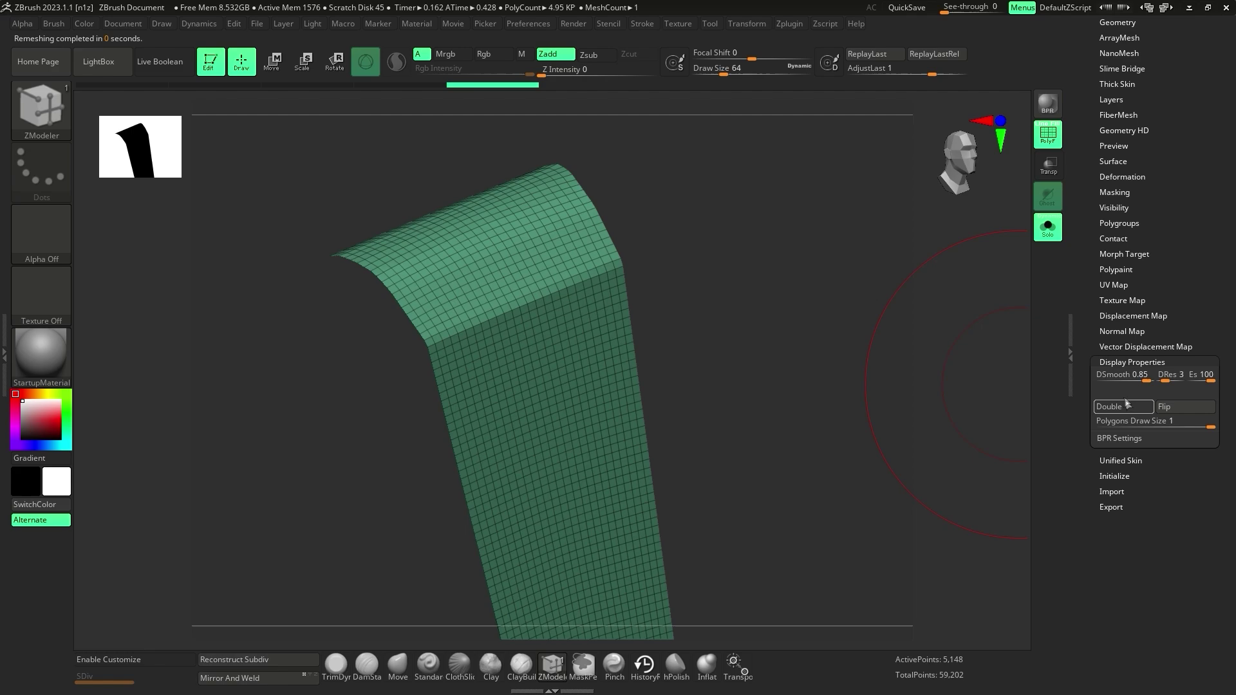
{"action": "left_click", "coordinate": [1108, 407]}
{"action": "left_click_drag", "start_coordinate": [789, 404], "coordinate": [820, 356], "text": "alt"}
{"action": "left_click_drag", "start_coordinate": [1229, 192], "coordinate": [1230, 242]}
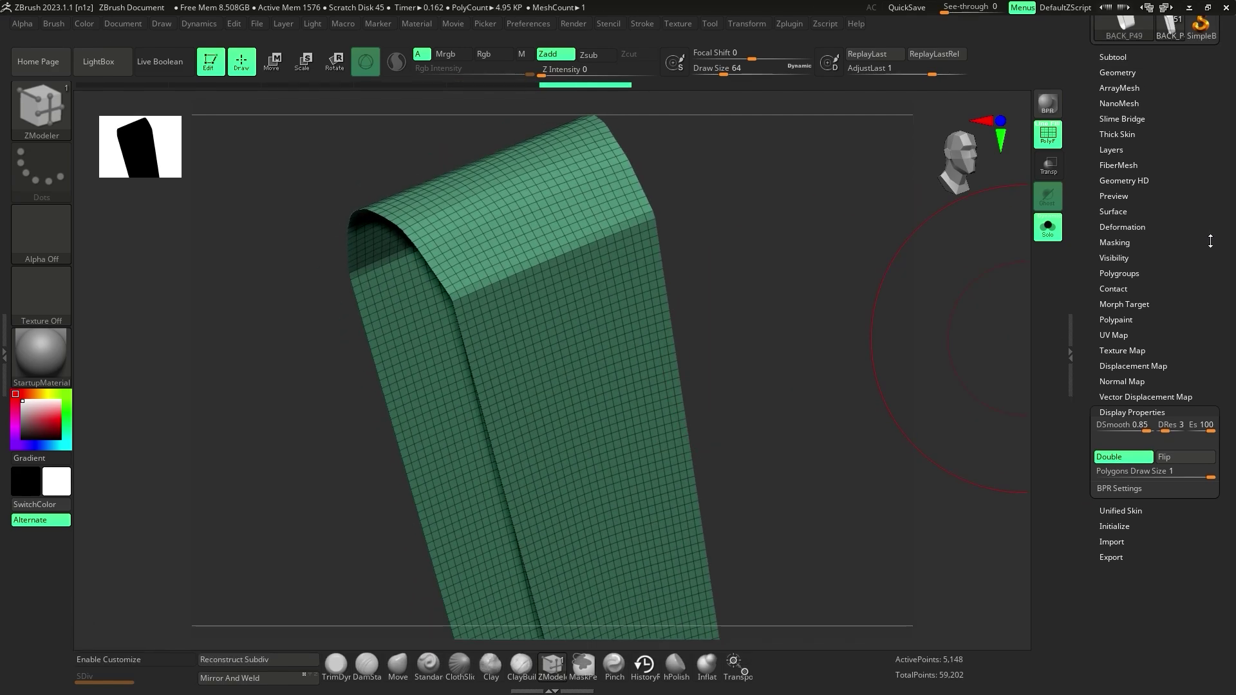
Step: Subdivide the strap up to level 4 and delete its lower subdivision levels
{"action": "key", "text": "ctrl+d"}
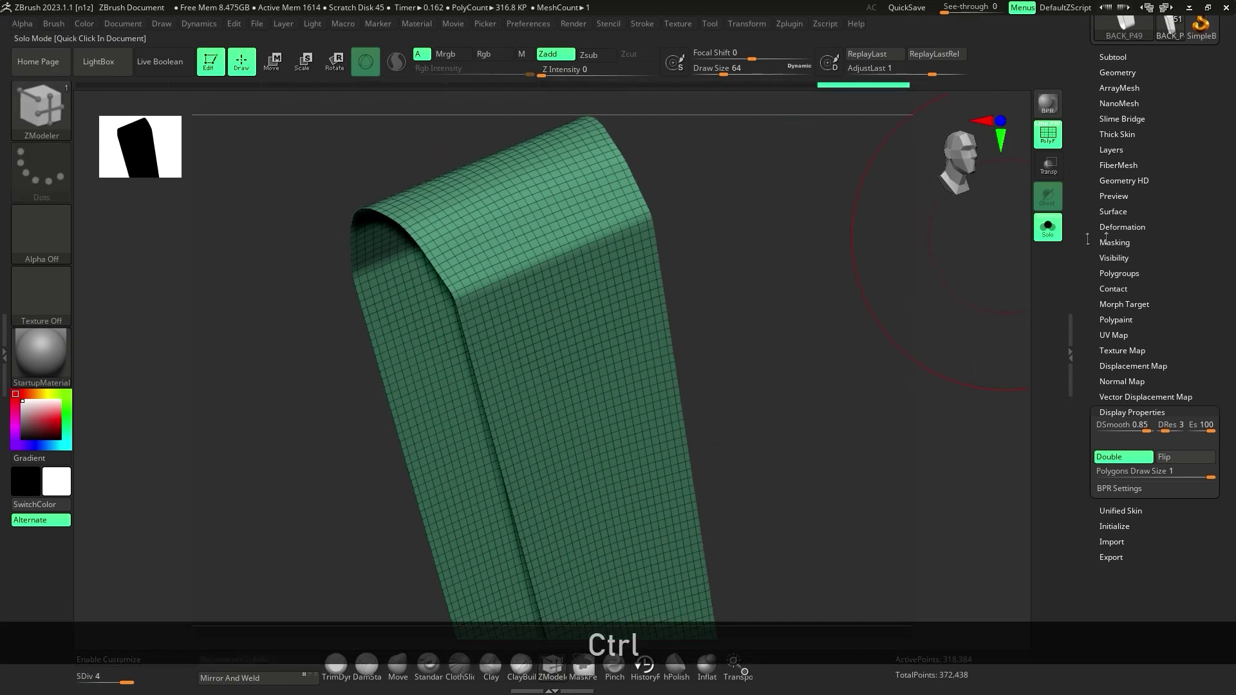
{"action": "left_click_drag", "start_coordinate": [1184, 125], "coordinate": [1217, 208]}
{"action": "left_click", "coordinate": [1121, 117]}
{"action": "left_click", "coordinate": [1142, 175]}
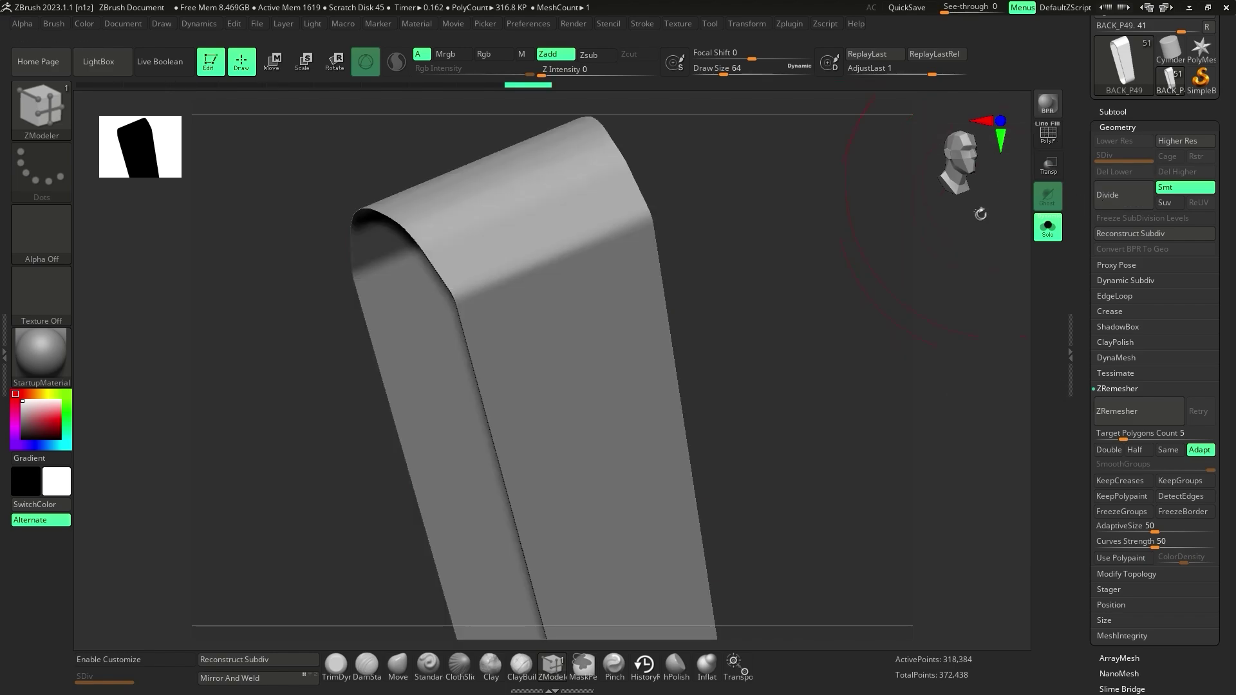
Step: Load the SFClothFolds brush preset from the ZBRUSH BRUSHES folder
{"action": "left_click", "coordinate": [25, 97]}
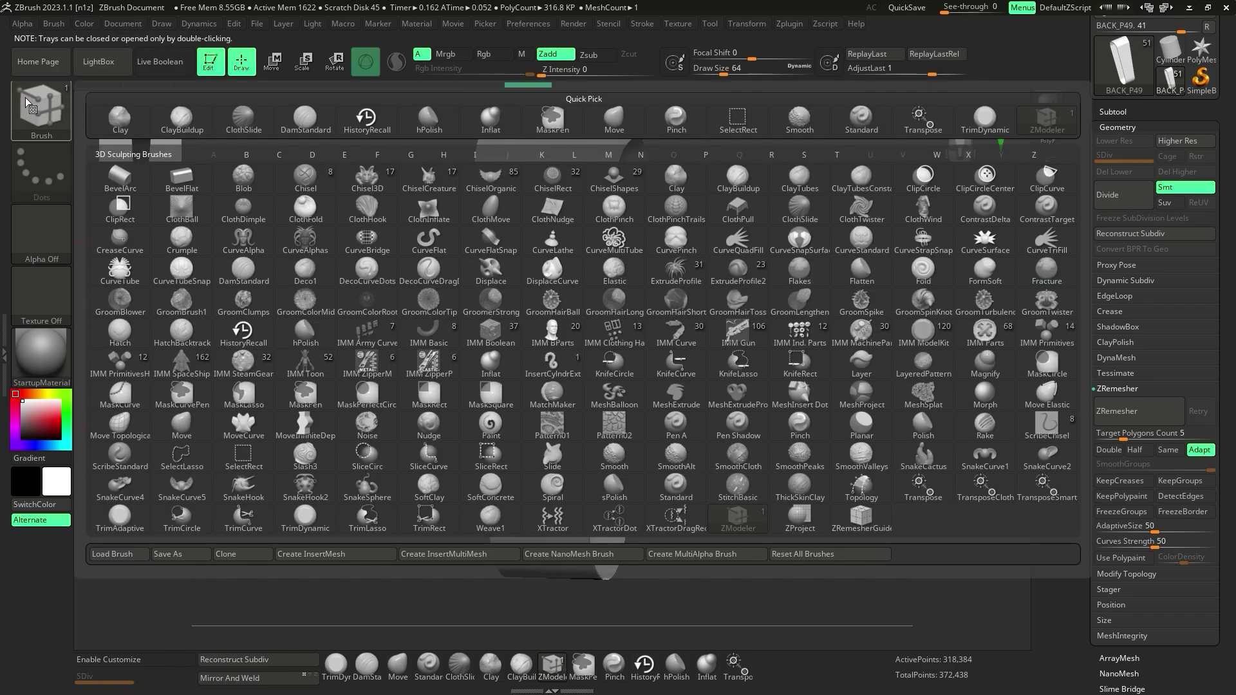
{"action": "left_click", "coordinate": [120, 554]}
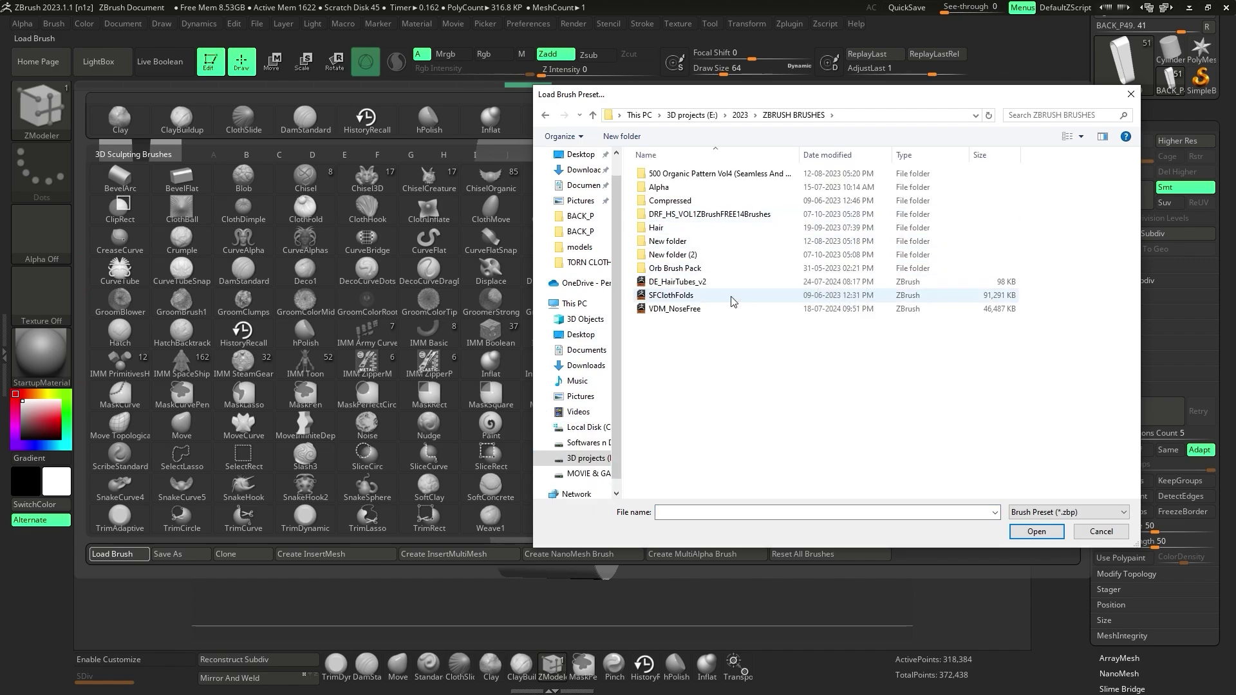
{"action": "left_click", "coordinate": [731, 296]}
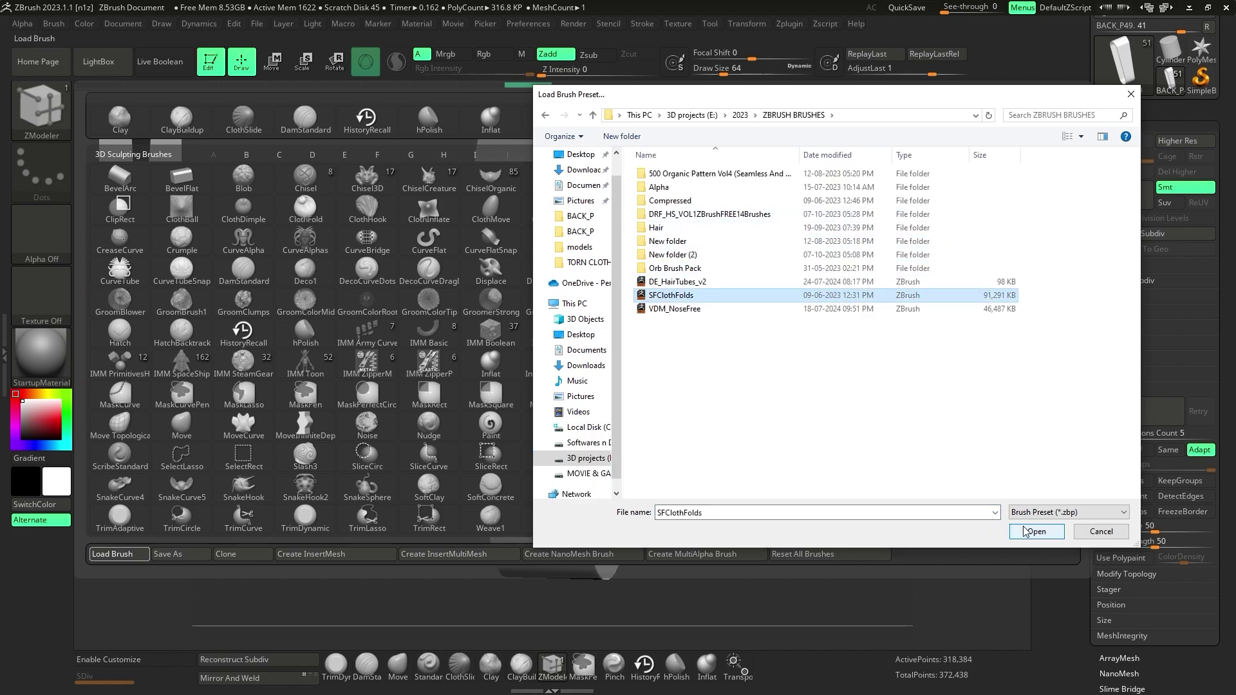
{"action": "left_click", "coordinate": [1030, 530]}
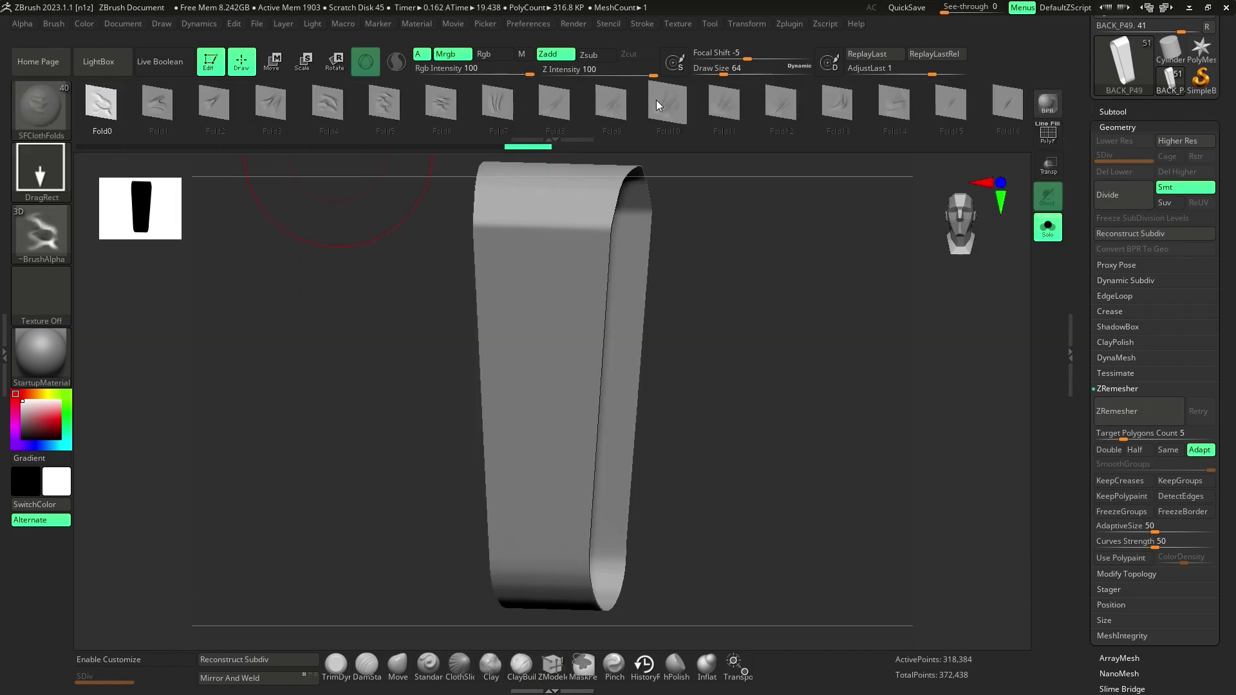
Step: Try stamping the Fold9 cloth fold onto the strap's outer face and undo it
{"action": "left_click", "coordinate": [610, 103]}
{"action": "mouse_move", "coordinate": [636, 485]}
{"action": "left_mouse_down"}
{"action": "mouse_move", "coordinate": [674, 558]}
{"action": "mouse_move", "coordinate": [693, 560]}
{"action": "left_mouse_up"}
{"action": "left_click_drag", "start_coordinate": [766, 509], "coordinate": [720, 488]}
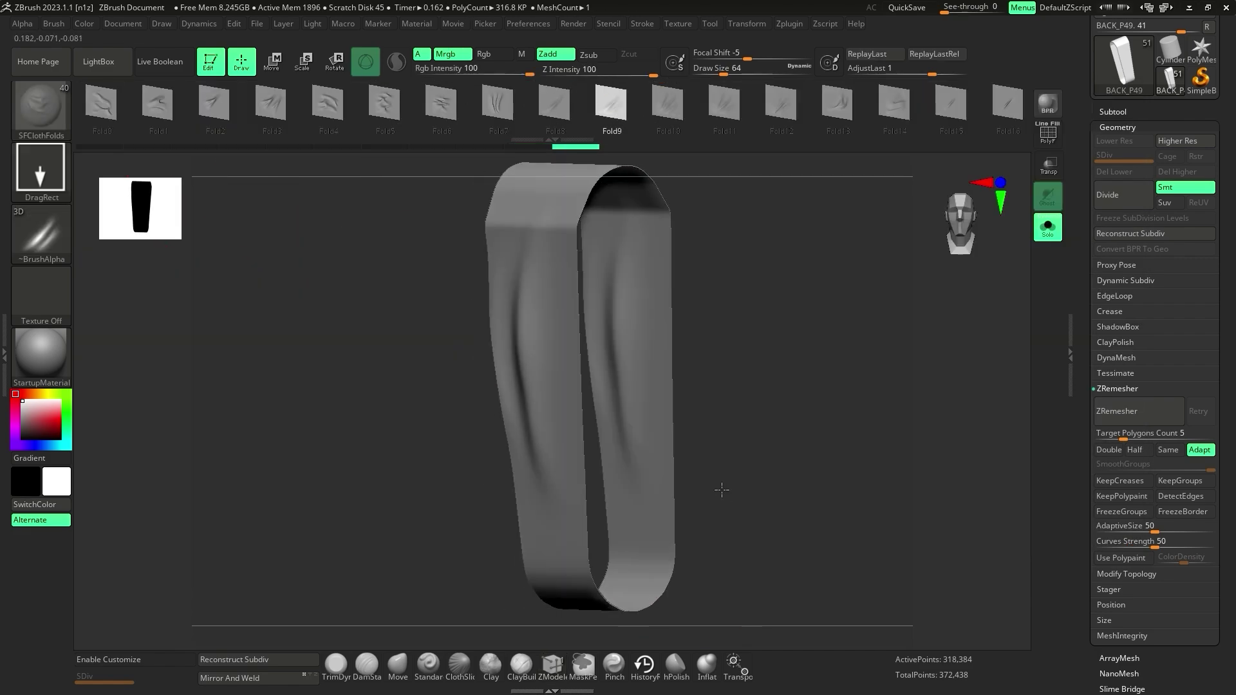
{"action": "key", "text": "ctrl+z"}
Step: Enable backface masking for the cloth-fold brush and stamp the Fold9 fold onto one face of the strap
{"action": "left_click", "coordinate": [54, 23]}
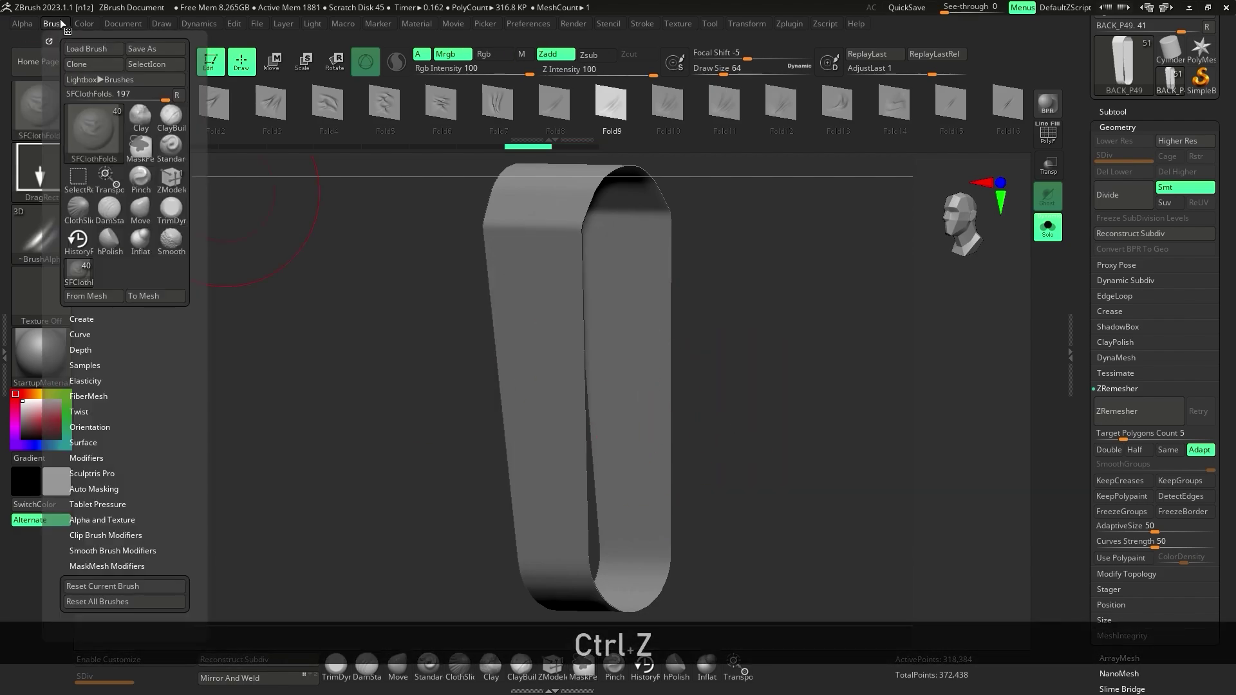
{"action": "left_click", "coordinate": [94, 483]}
{"action": "left_click", "coordinate": [94, 408]}
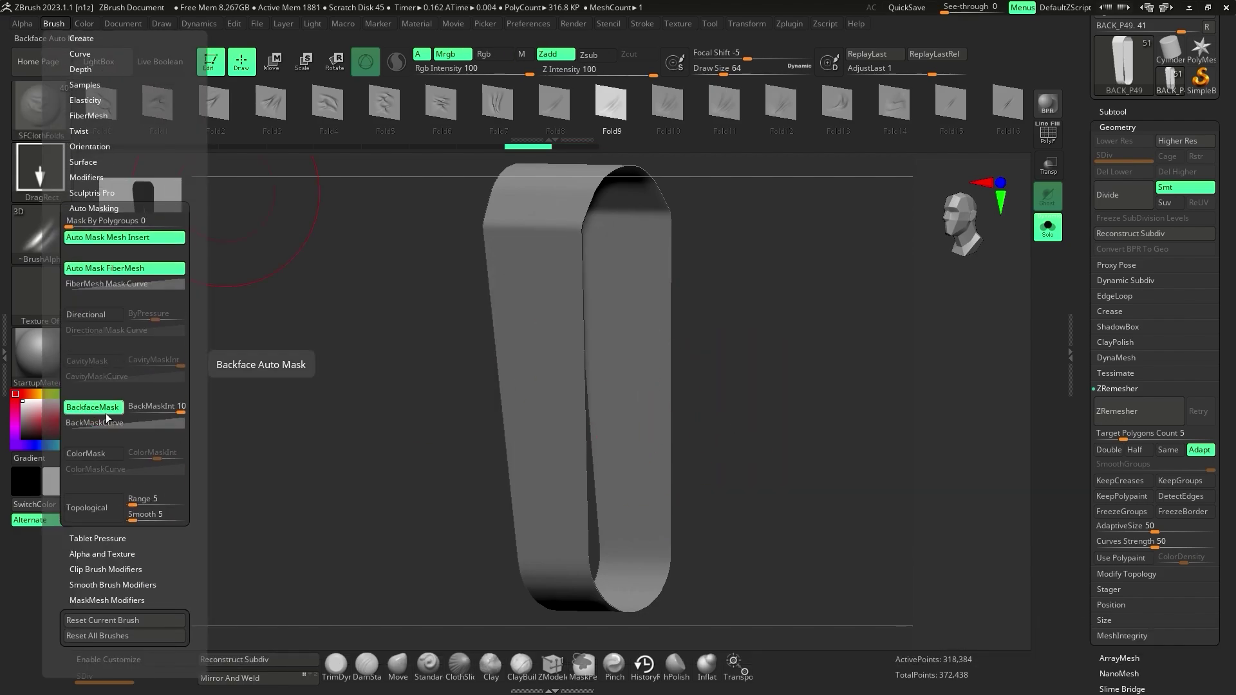
{"action": "mouse_move", "coordinate": [551, 359]}
{"action": "left_mouse_down"}
{"action": "mouse_move", "coordinate": [733, 518]}
{"action": "mouse_move", "coordinate": [741, 508]}
{"action": "left_mouse_up"}
{"action": "mouse_move", "coordinate": [740, 509]}
{"action": "left_mouse_down", "text": "alt"}
{"action": "mouse_move", "coordinate": [732, 478]}
{"action": "mouse_move", "coordinate": [675, 478]}
{"action": "left_mouse_up", "text": "alt"}
Step: Try stamping Fold16 folds at two places on the strap and undo them
{"action": "left_click", "coordinate": [1006, 104]}
{"action": "left_click_drag", "start_coordinate": [676, 478], "coordinate": [659, 488], "text": "alt"}
{"action": "mouse_move", "coordinate": [569, 313]}
{"action": "left_mouse_down"}
{"action": "mouse_move", "coordinate": [712, 500]}
{"action": "mouse_move", "coordinate": [701, 496]}
{"action": "left_mouse_up"}
{"action": "left_click_drag", "start_coordinate": [637, 454], "coordinate": [750, 573]}
{"action": "key", "text": "ctrl+z"}
{"action": "key", "text": "ctrl+z"}
Step: Stamp the Fold12 fold on the upper part of the strap and the Fold7 fold near its lower bend
{"action": "left_click", "coordinate": [781, 104]}
{"action": "mouse_move", "coordinate": [568, 250]}
{"action": "left_mouse_down"}
{"action": "mouse_move", "coordinate": [703, 403]}
{"action": "mouse_move", "coordinate": [737, 398]}
{"action": "left_mouse_up"}
{"action": "left_click", "coordinate": [497, 103]}
{"action": "mouse_move", "coordinate": [601, 609]}
{"action": "left_mouse_down"}
{"action": "mouse_move", "coordinate": [745, 424]}
{"action": "mouse_move", "coordinate": [800, 447]}
{"action": "mouse_move", "coordinate": [721, 496]}
{"action": "mouse_move", "coordinate": [714, 473]}
{"action": "mouse_move", "coordinate": [726, 465]}
{"action": "left_mouse_up"}
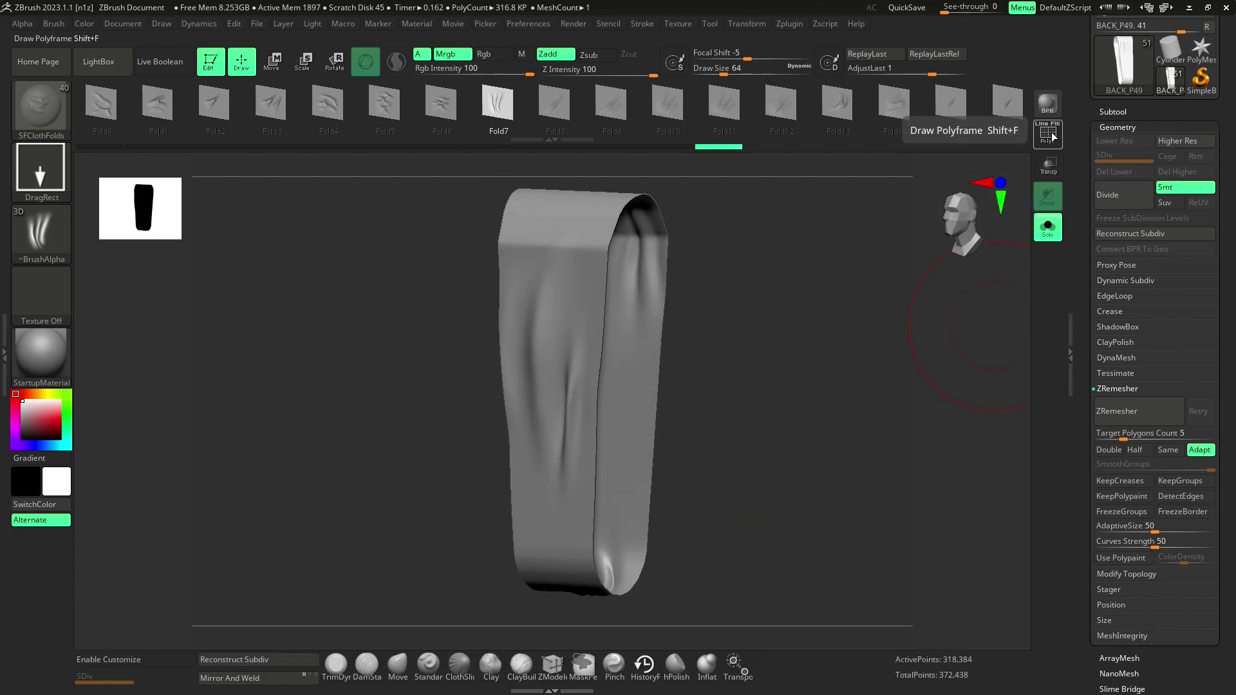
Step: Show the whole gun model and use the Move brush to pull the strap outward over the parts poking through it
{"action": "left_click", "coordinate": [1047, 226]}
{"action": "left_click_drag", "start_coordinate": [737, 352], "coordinate": [727, 416]}
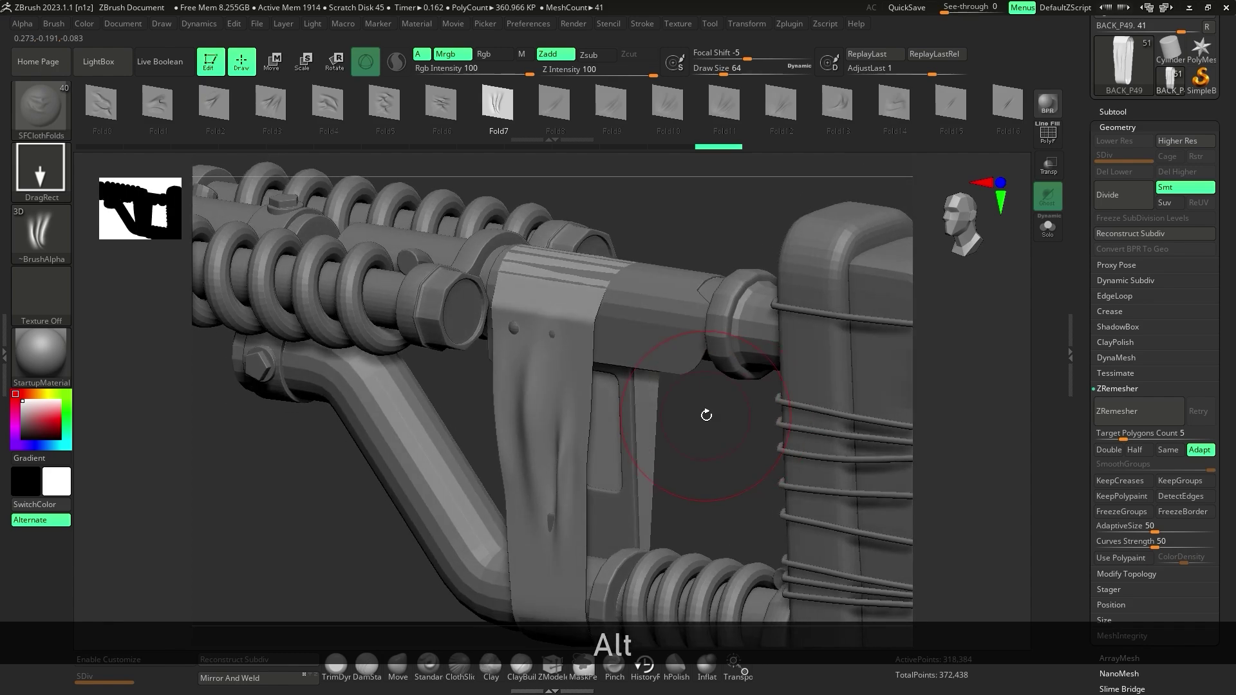
{"action": "left_click", "coordinate": [399, 667]}
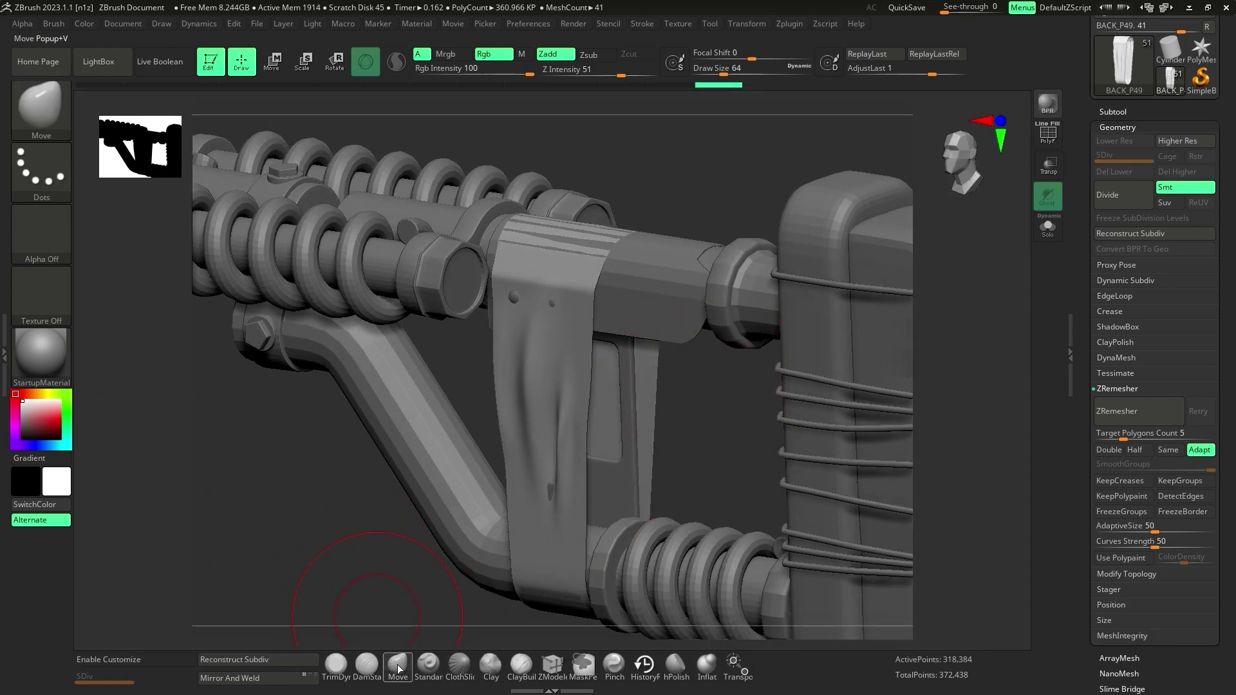
{"action": "left_click_drag", "start_coordinate": [538, 237], "coordinate": [538, 231]}
{"action": "left_click_drag", "start_coordinate": [530, 298], "coordinate": [521, 297]}
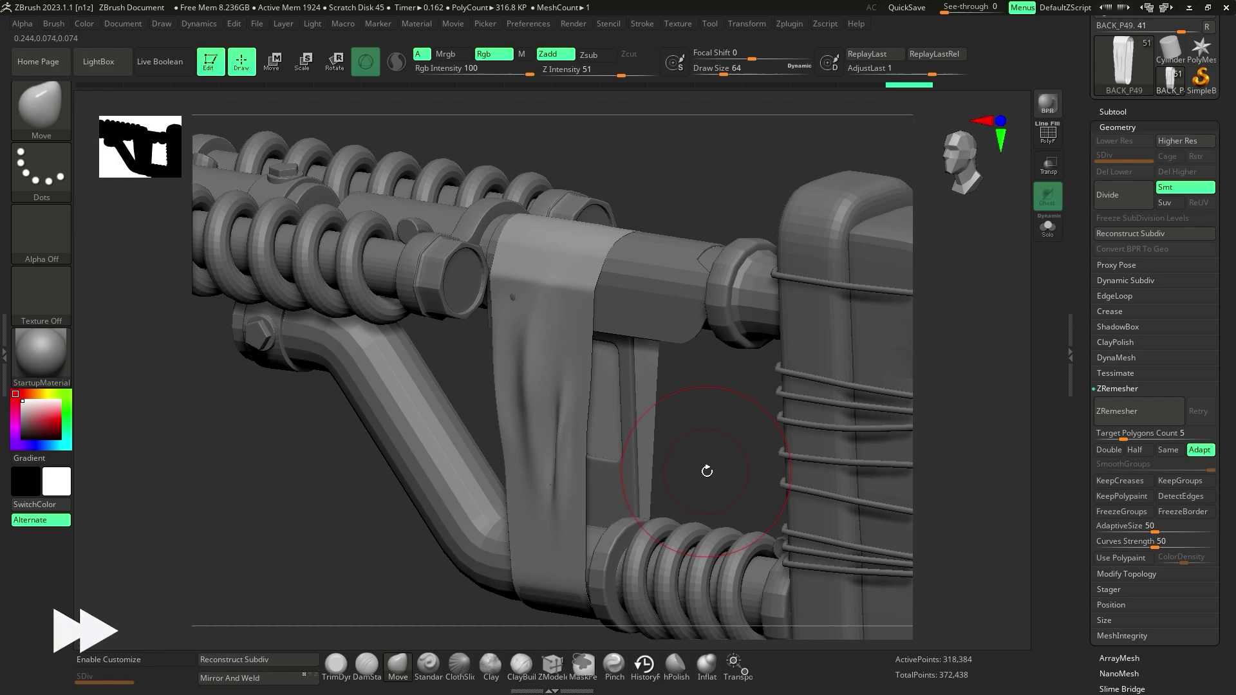
{"action": "left_click_drag", "start_coordinate": [707, 471], "coordinate": [640, 372]}
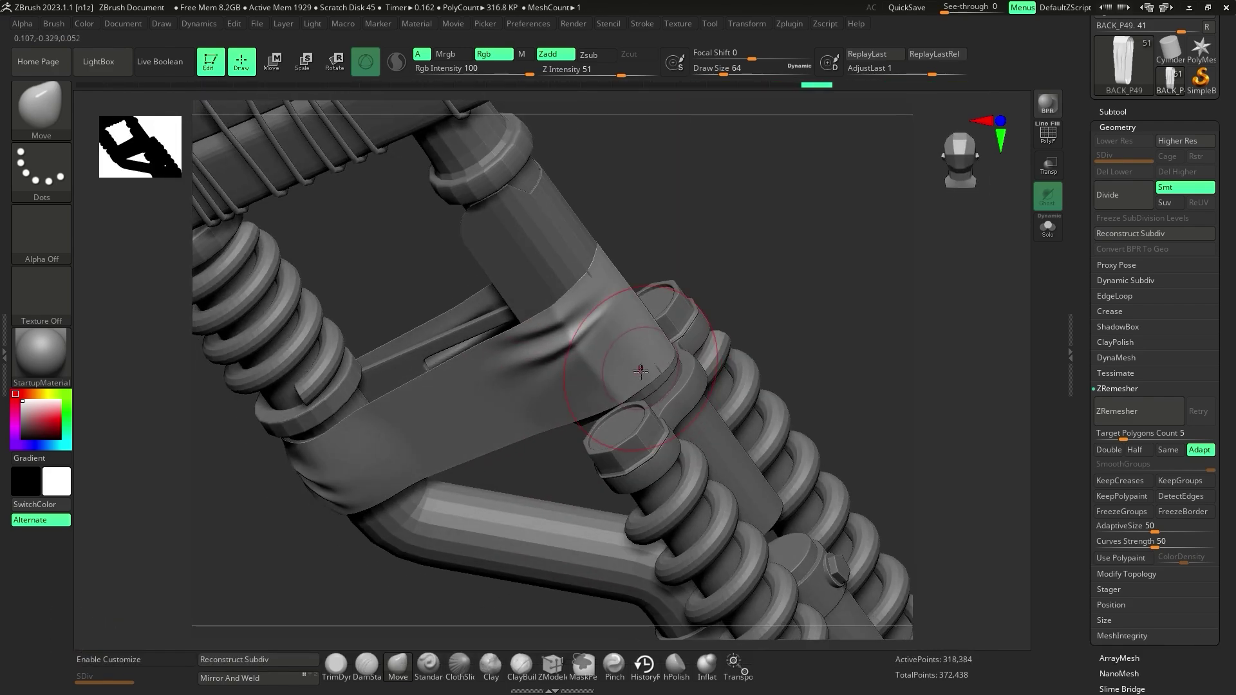
{"action": "mouse_move", "coordinate": [612, 325]}
{"action": "left_mouse_down"}
{"action": "mouse_move", "coordinate": [539, 314]}
{"action": "mouse_move", "coordinate": [573, 257]}
{"action": "left_mouse_up"}
Step: Isolate the strap and use MaskLasso to mask ragged patches along its long side edges and lower corner
{"action": "left_click", "coordinate": [1047, 228]}
{"action": "left_click", "coordinate": [48, 112], "text": "ctrl"}
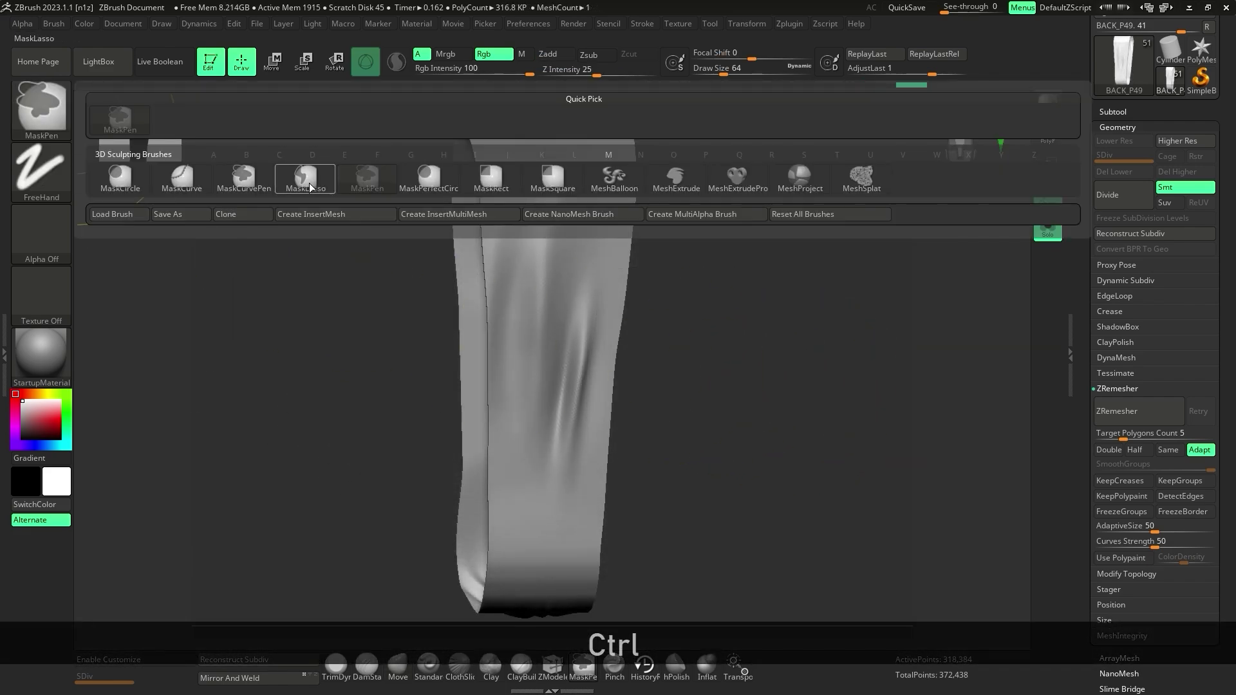
{"action": "left_click", "coordinate": [307, 180]}
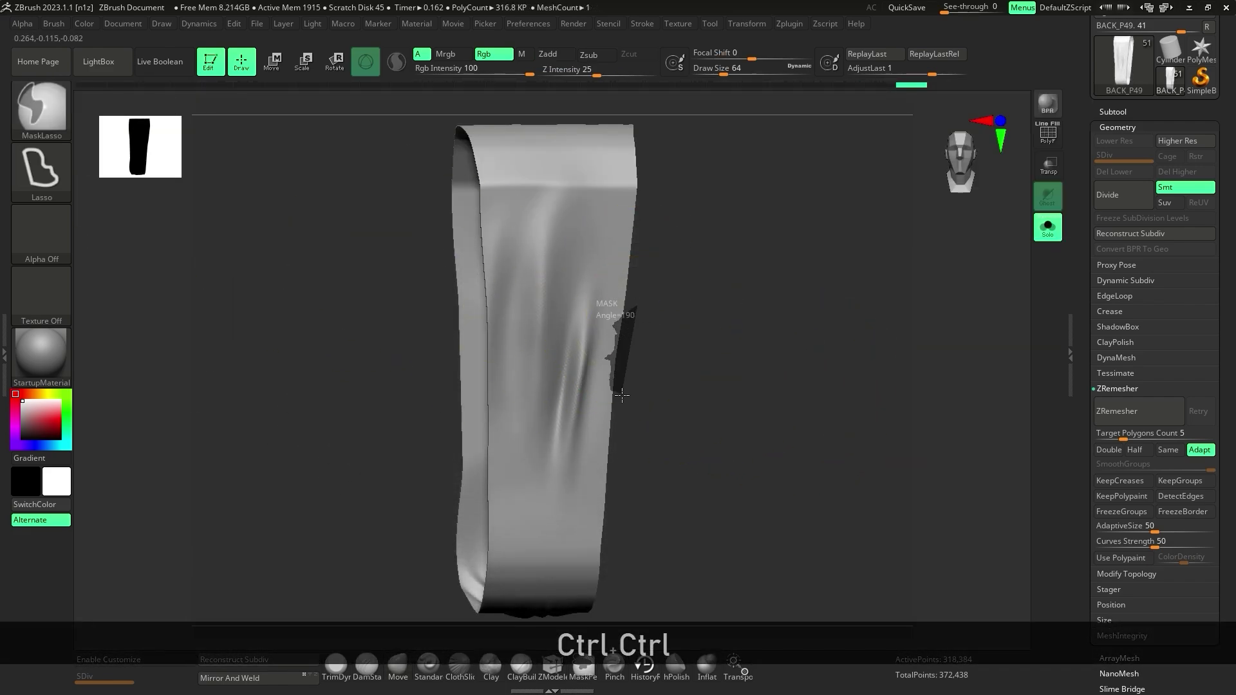
{"action": "left_click_drag", "start_coordinate": [622, 396], "coordinate": [628, 393], "text": "ctrl"}
{"action": "mouse_move", "coordinate": [760, 415]}
{"action": "left_mouse_down"}
{"action": "mouse_move", "coordinate": [706, 422]}
{"action": "mouse_move", "coordinate": [715, 398]}
{"action": "mouse_move", "coordinate": [695, 400]}
{"action": "left_mouse_up"}
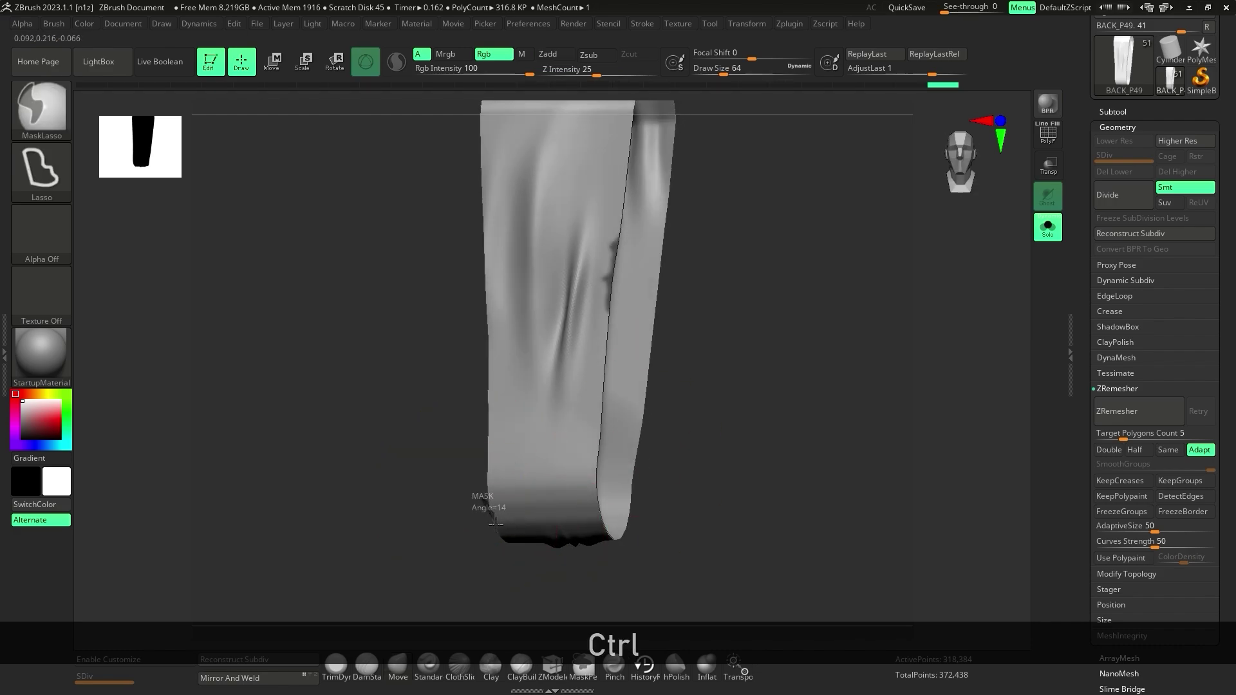
{"action": "left_click_drag", "start_coordinate": [477, 558], "coordinate": [475, 555], "text": "ctrl"}
{"action": "mouse_move", "coordinate": [793, 341]}
{"action": "left_mouse_down", "text": "alt"}
{"action": "mouse_move", "coordinate": [786, 442]}
{"action": "mouse_move", "coordinate": [773, 436]}
{"action": "left_mouse_up", "text": "alt"}
{"action": "mouse_move", "coordinate": [465, 339]}
{"action": "left_mouse_down", "text": "ctrl"}
{"action": "mouse_move", "coordinate": [477, 368]}
{"action": "mouse_move", "coordinate": [468, 412]}
{"action": "left_mouse_up", "text": "ctrl"}
Step: Mask jagged notches along both side edges around the end bend of the strap
{"action": "left_click_drag", "start_coordinate": [781, 372], "coordinate": [733, 528]}
{"action": "left_click_drag", "start_coordinate": [734, 527], "coordinate": [699, 627], "text": "alt"}
{"action": "left_click_drag", "start_coordinate": [570, 313], "coordinate": [553, 369], "text": "ctrl"}
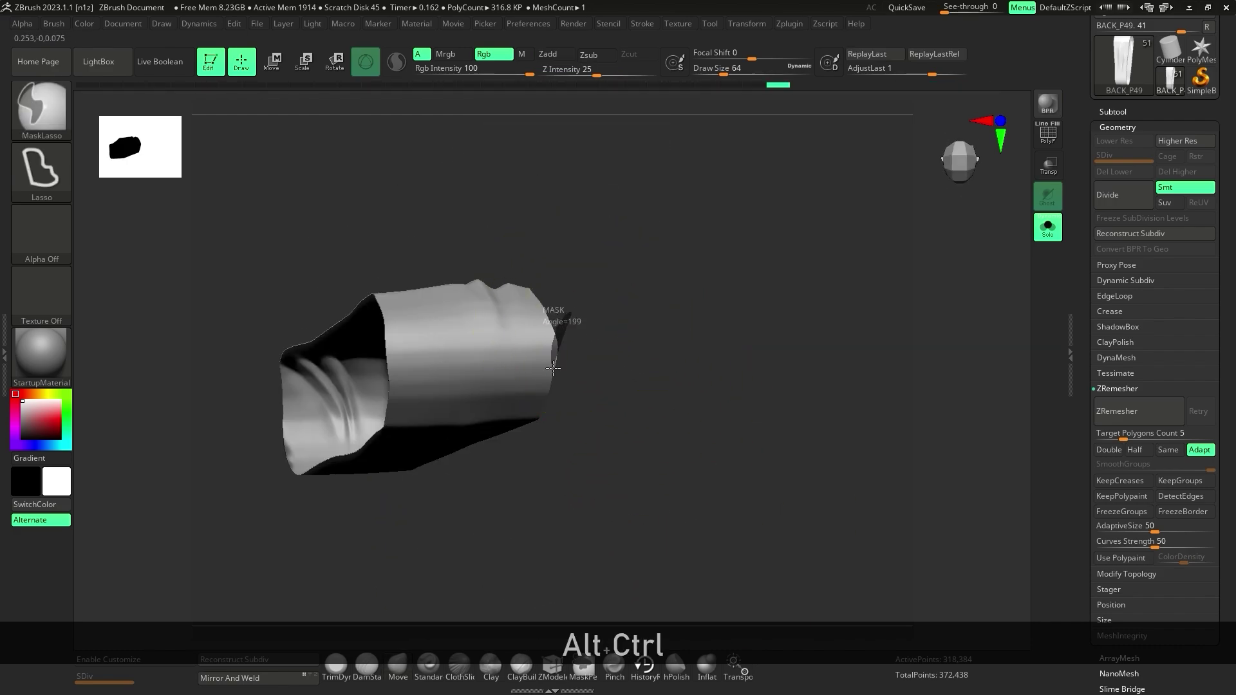
{"action": "left_click_drag", "start_coordinate": [587, 414], "coordinate": [589, 406], "text": "ctrl"}
{"action": "left_click_drag", "start_coordinate": [634, 415], "coordinate": [708, 422]}
{"action": "left_click_drag", "start_coordinate": [708, 422], "coordinate": [730, 450], "text": "alt"}
{"action": "left_click_drag", "start_coordinate": [380, 337], "coordinate": [407, 390], "text": "ctrl"}
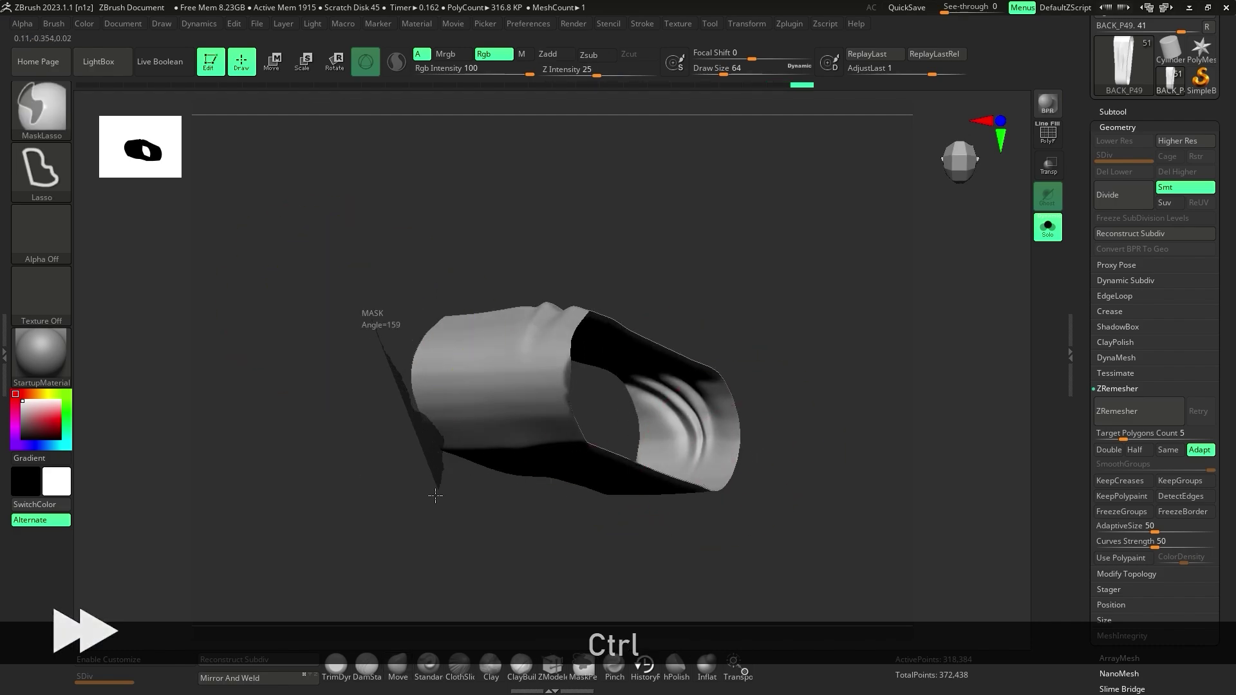
{"action": "mouse_move", "coordinate": [436, 495]}
{"action": "left_mouse_down", "text": "ctrl+alt"}
{"action": "mouse_move", "coordinate": [759, 503]}
{"action": "mouse_move", "coordinate": [637, 372]}
{"action": "left_mouse_up", "text": "ctrl+alt"}
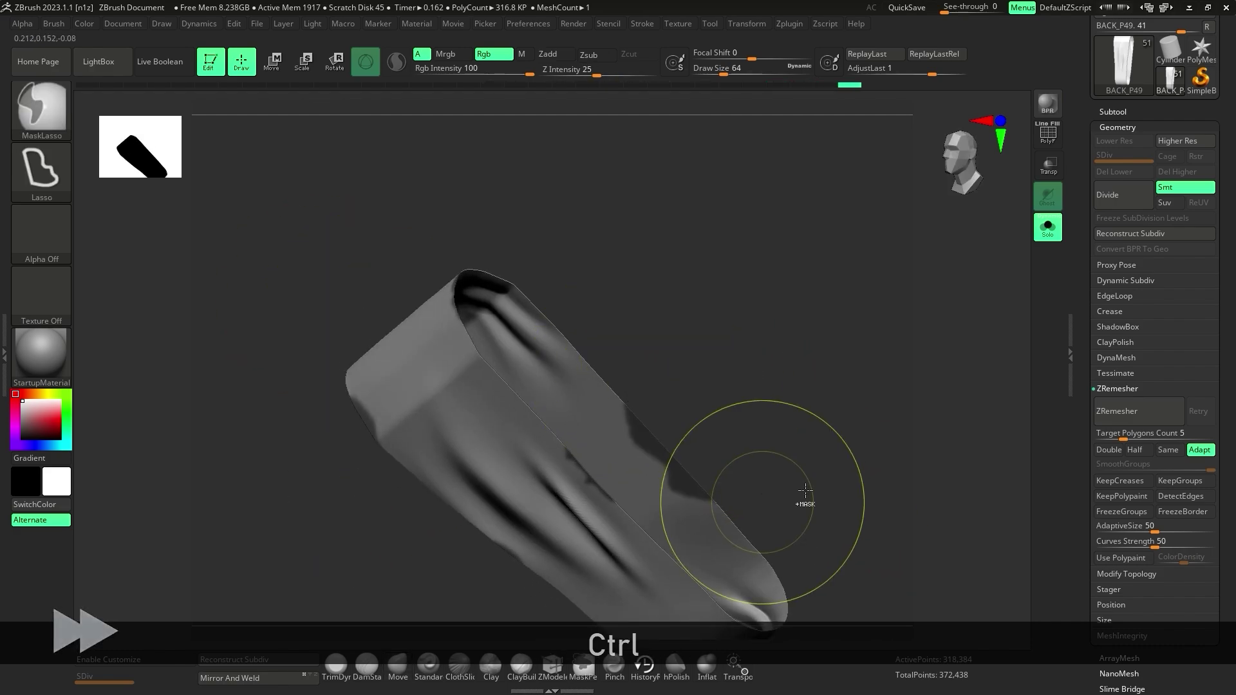
Step: Add a lasso mask along the back face's outer edge and unmask its excess to refine the ragged outline
{"action": "left_click_drag", "start_coordinate": [805, 491], "coordinate": [772, 364]}
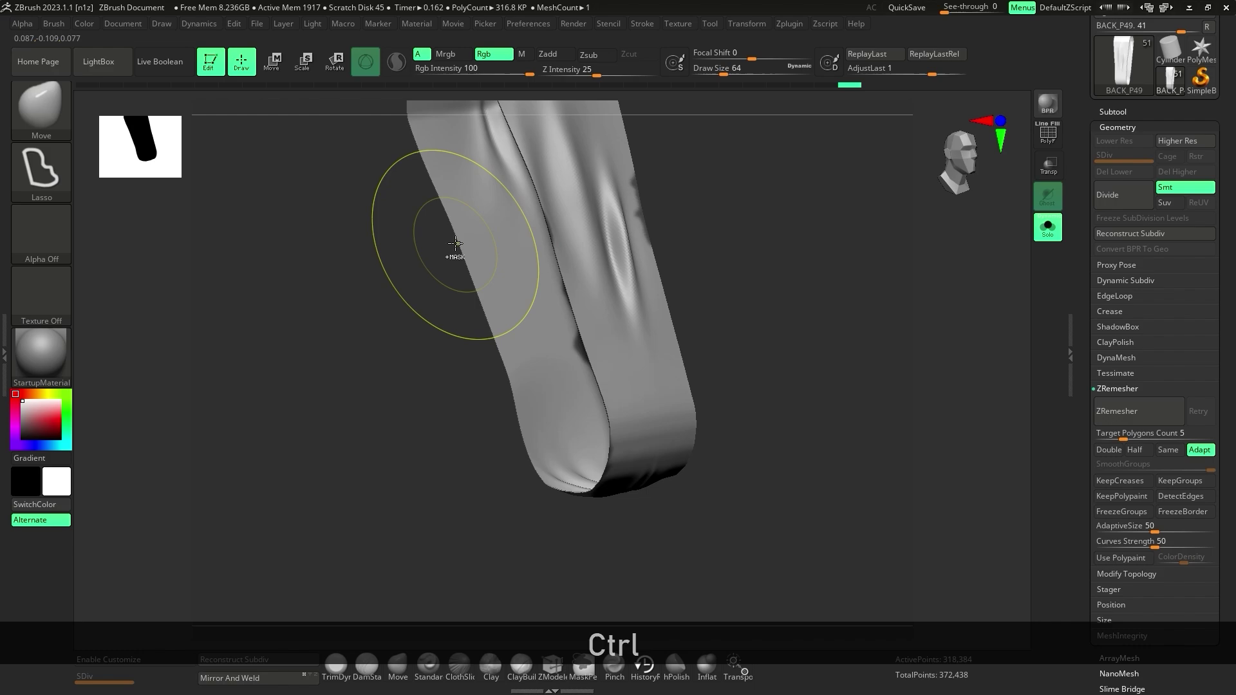
{"action": "left_click_drag", "start_coordinate": [456, 244], "coordinate": [465, 250], "text": "ctrl"}
{"action": "mouse_move", "coordinate": [471, 313]}
{"action": "left_mouse_down", "text": "ctrl+alt"}
{"action": "mouse_move", "coordinate": [833, 413]}
{"action": "mouse_move", "coordinate": [764, 431]}
{"action": "mouse_move", "coordinate": [828, 497]}
{"action": "mouse_move", "coordinate": [546, 301]}
{"action": "mouse_move", "coordinate": [495, 349]}
{"action": "left_mouse_up", "text": "ctrl+alt"}
{"action": "left_click_drag", "start_coordinate": [495, 451], "coordinate": [497, 478], "text": "ctrl+alt"}
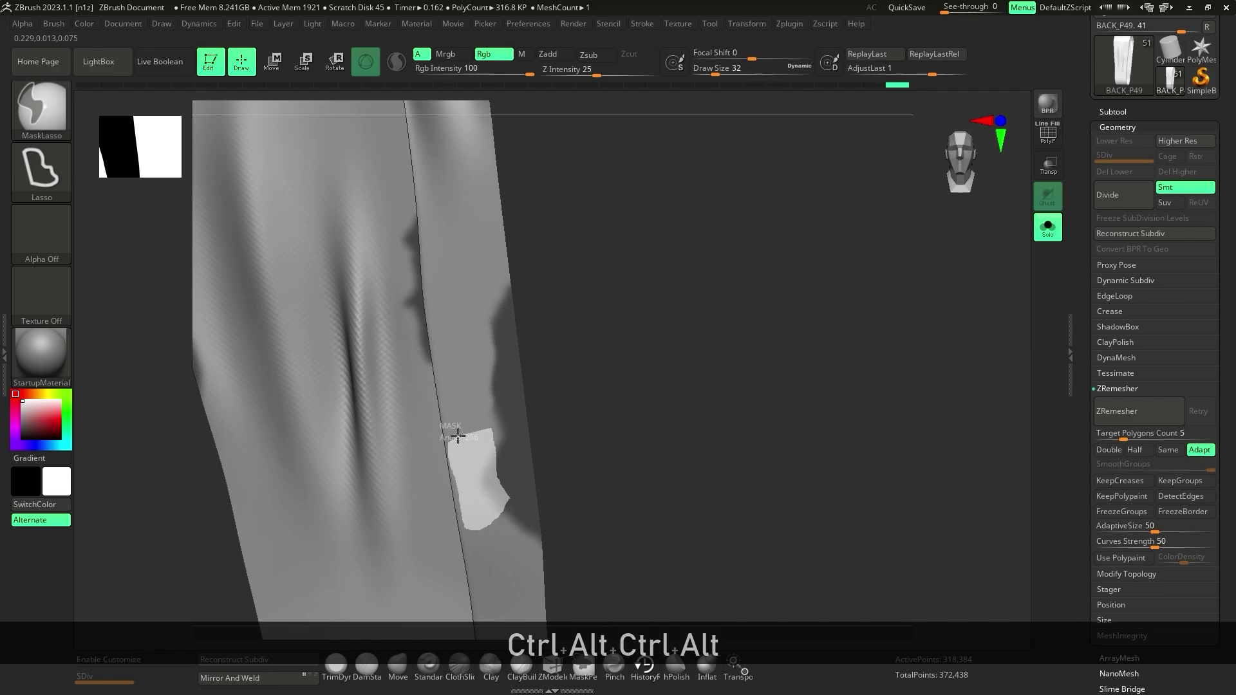
{"action": "left_click_drag", "start_coordinate": [458, 436], "coordinate": [459, 436], "text": "ctrl+alt"}
{"action": "mouse_move", "coordinate": [670, 476]}
{"action": "left_mouse_down", "text": "alt"}
{"action": "mouse_move", "coordinate": [682, 387]}
{"action": "mouse_move", "coordinate": [709, 408]}
{"action": "mouse_move", "coordinate": [659, 405]}
{"action": "mouse_move", "coordinate": [752, 392]}
{"action": "left_mouse_up", "text": "alt"}
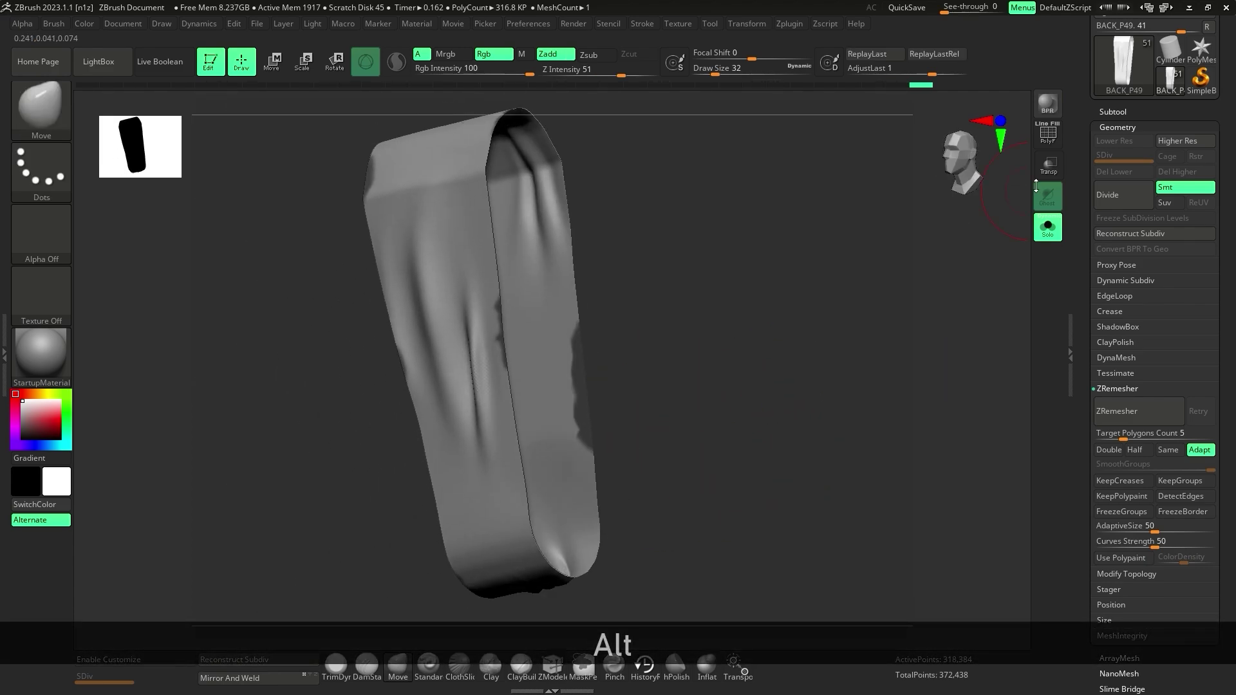
Step: Display the polyframe and convert the masked ragged edge patches into their own polygroup
{"action": "left_click", "coordinate": [1046, 135]}
{"action": "left_click_drag", "start_coordinate": [787, 336], "coordinate": [773, 355], "text": "alt"}
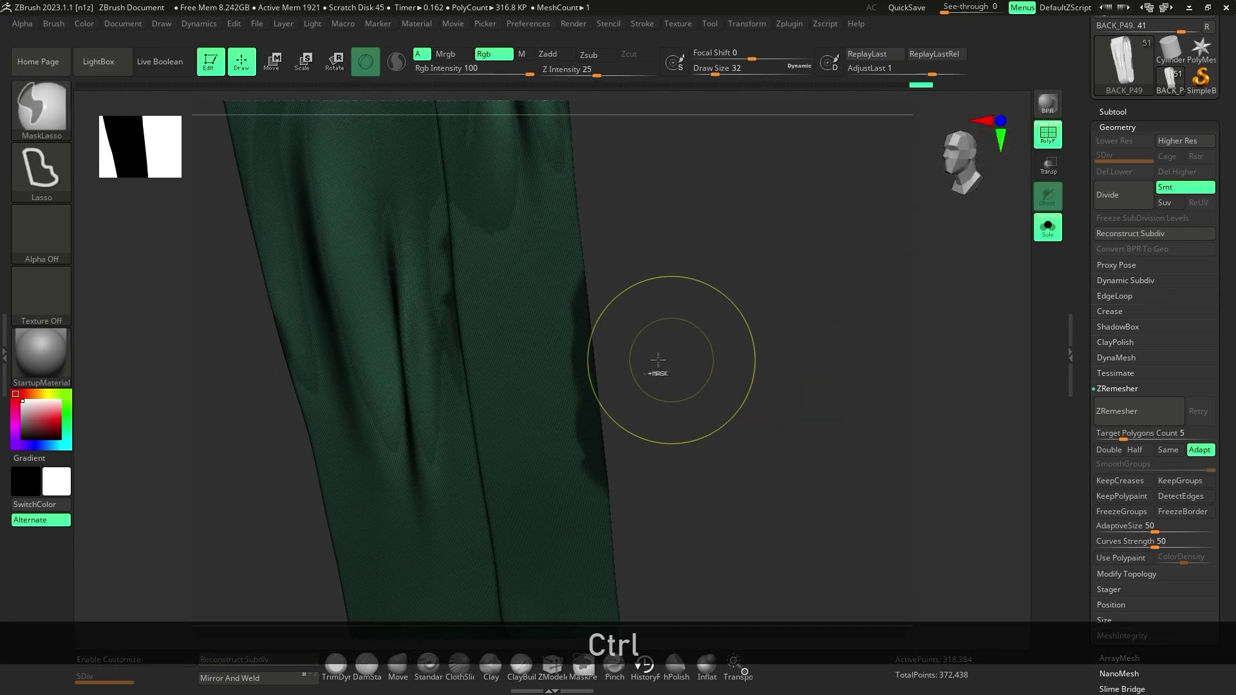
{"action": "key", "text": "ctrl+w"}
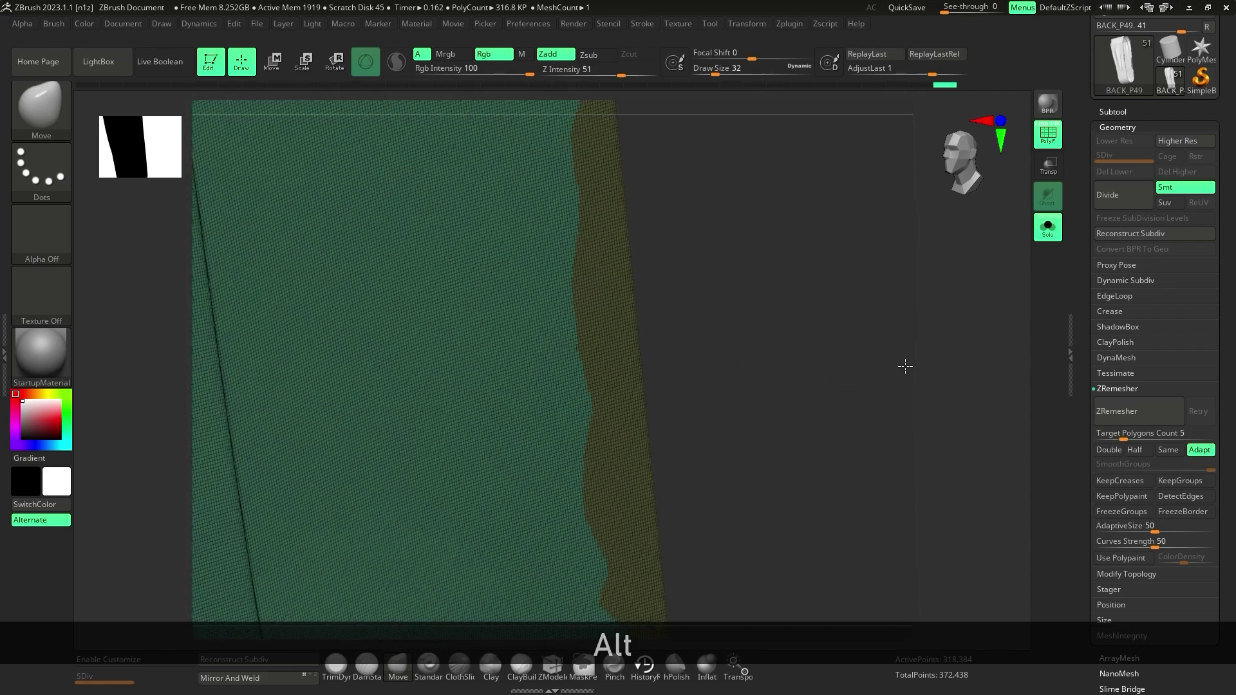
{"action": "mouse_move", "coordinate": [906, 366]}
{"action": "left_mouse_down", "text": "alt"}
{"action": "mouse_move", "coordinate": [599, 295]}
{"action": "mouse_move", "coordinate": [728, 323]}
{"action": "mouse_move", "coordinate": [717, 346]}
{"action": "mouse_move", "coordinate": [750, 359]}
{"action": "mouse_move", "coordinate": [605, 352]}
{"action": "left_mouse_up", "text": "alt"}
Step: Hide the ragged edge patch polygroup and delete the hidden geometry to leave torn strap edges
{"action": "key", "text": "ctrl+shift"}
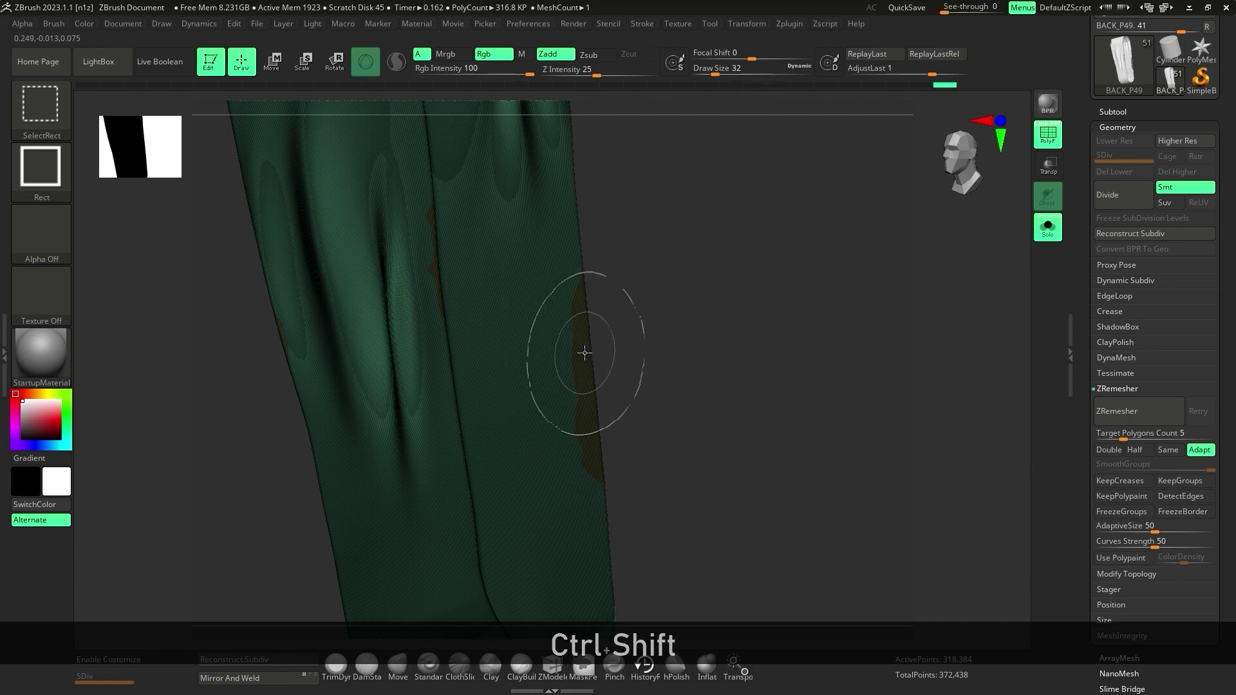
{"action": "left_click", "coordinate": [585, 353], "text": "ctrl+shift"}
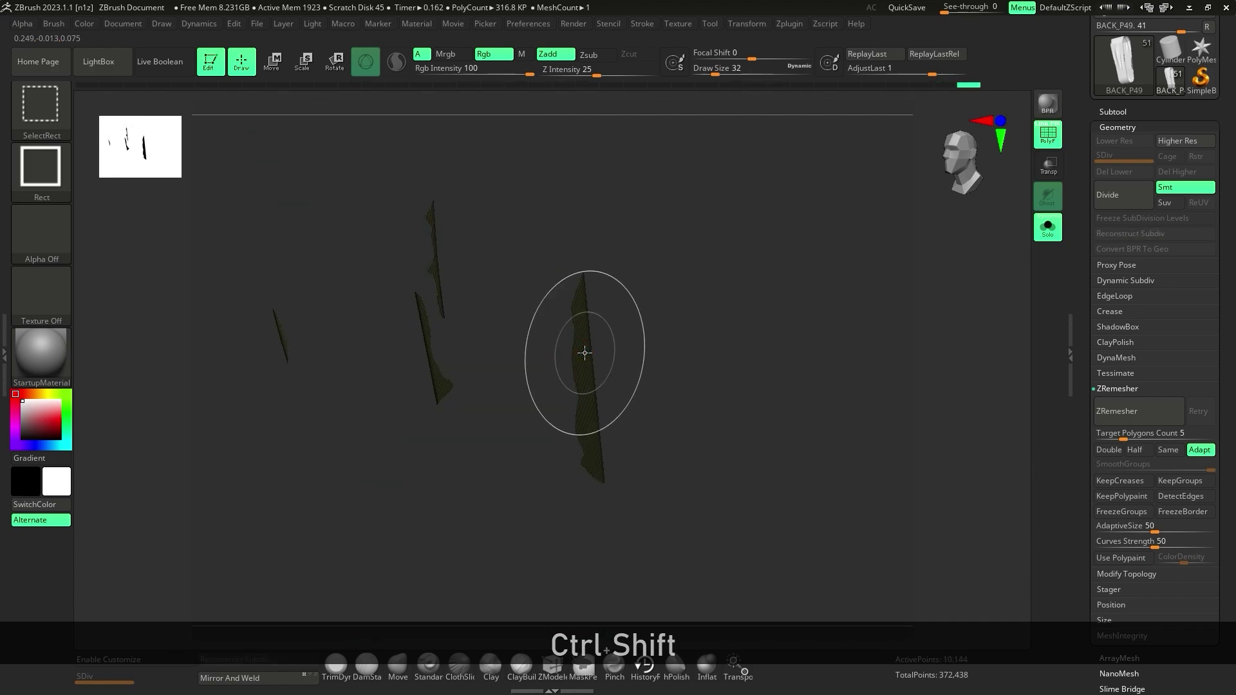
{"action": "left_click", "coordinate": [584, 353], "text": "ctrl+shift"}
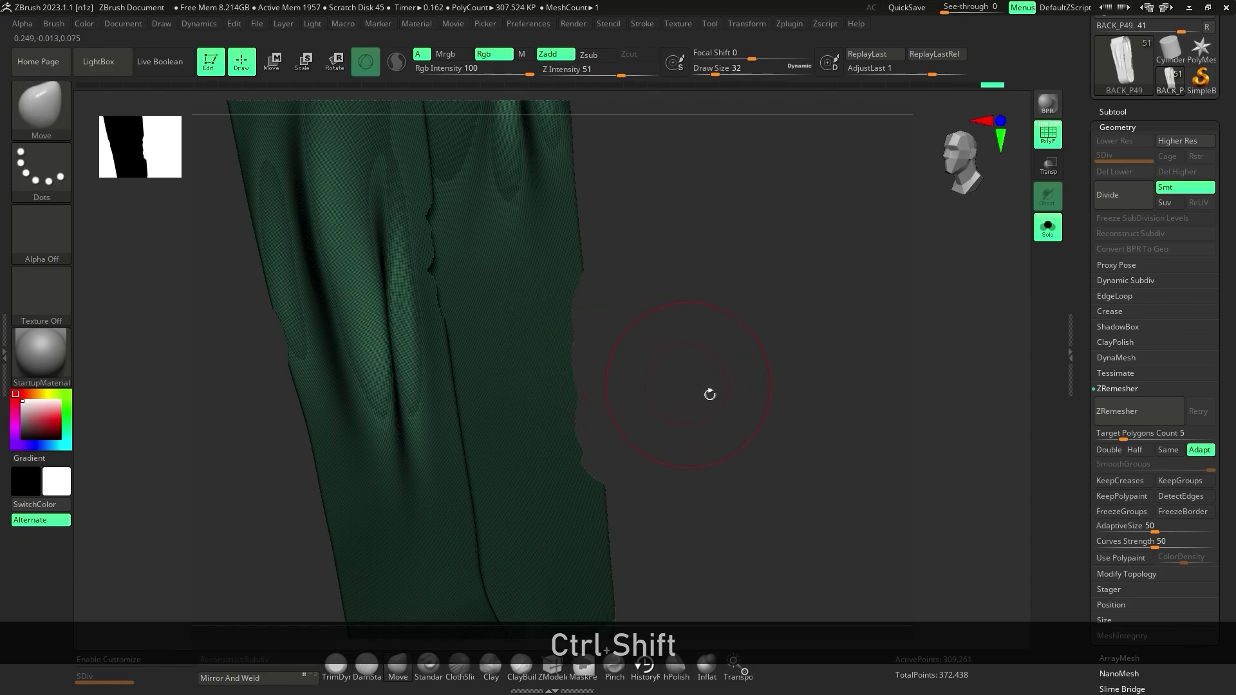
{"action": "left_click_drag", "start_coordinate": [712, 395], "coordinate": [782, 409]}
{"action": "left_click", "coordinate": [1127, 573]}
{"action": "left_click", "coordinate": [1152, 377]}
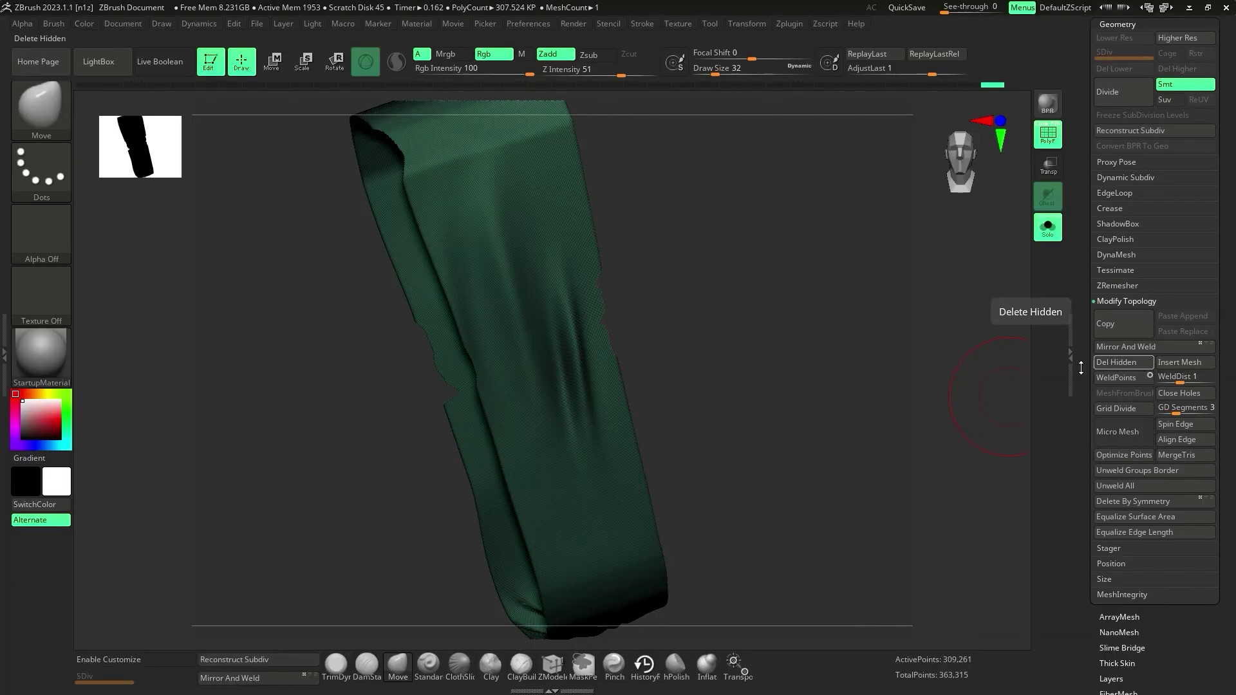
{"action": "left_click_drag", "start_coordinate": [799, 322], "coordinate": [721, 352]}
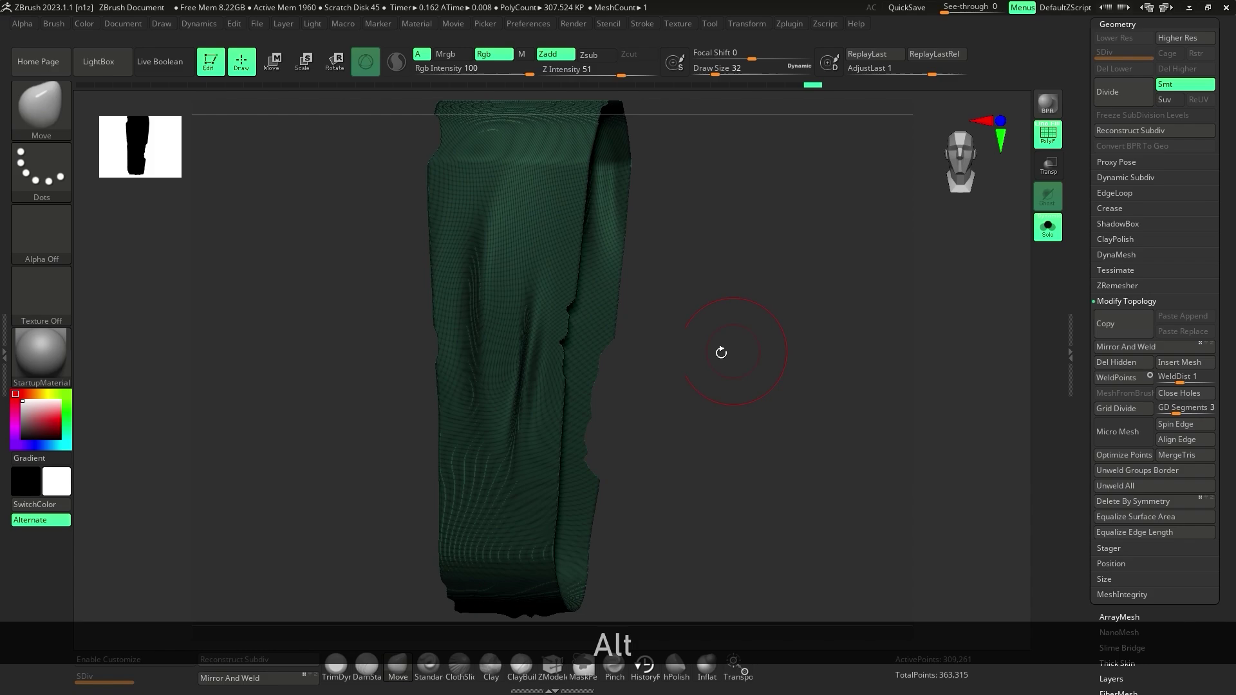
Step: Turn off the polyframe and set up the MaskPen brush with a DragRect stroke and the imported torn_alpha_2 alpha
{"action": "left_click", "coordinate": [1048, 134]}
{"action": "left_click", "coordinate": [41, 232]}
{"action": "left_click", "coordinate": [119, 485]}
{"action": "left_click", "coordinate": [882, 183]}
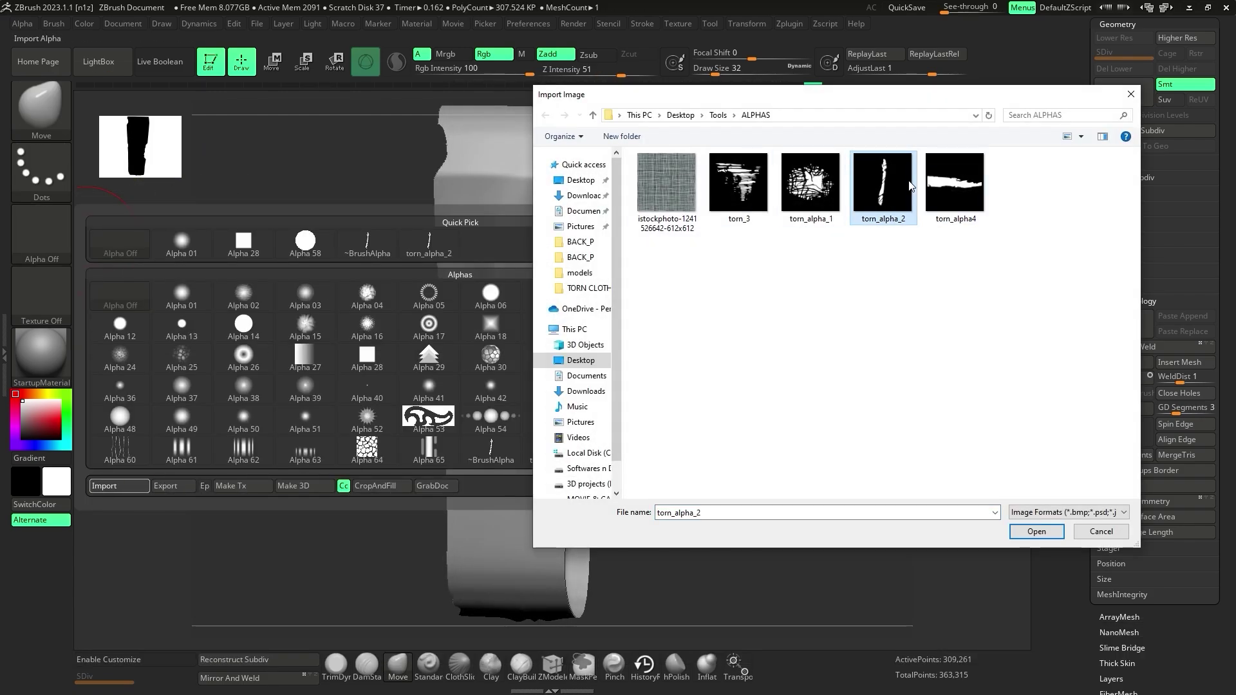
{"action": "left_click", "coordinate": [1035, 529]}
{"action": "key", "text": "ctrl"}
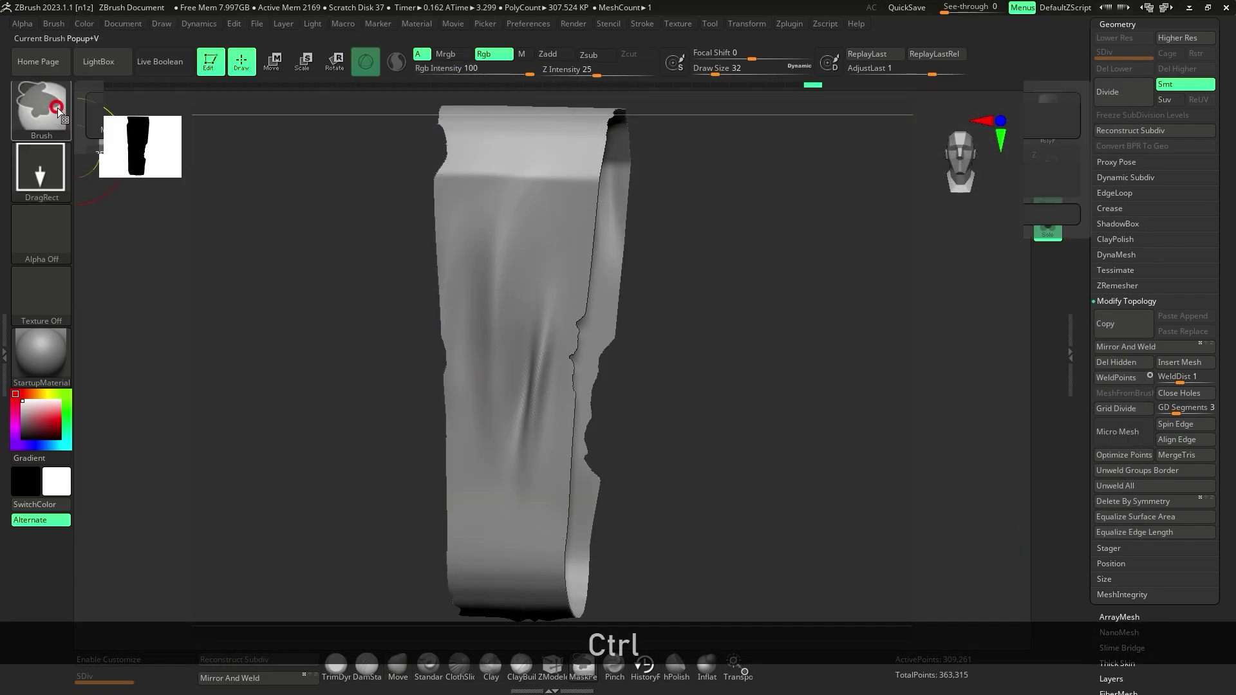
{"action": "left_click", "coordinate": [54, 218]}
Step: Set the mask brush's Focal Shift to -98 and stamp a long torn_alpha_2 mask down the strap's front face
{"action": "left_click", "coordinate": [538, 383]}
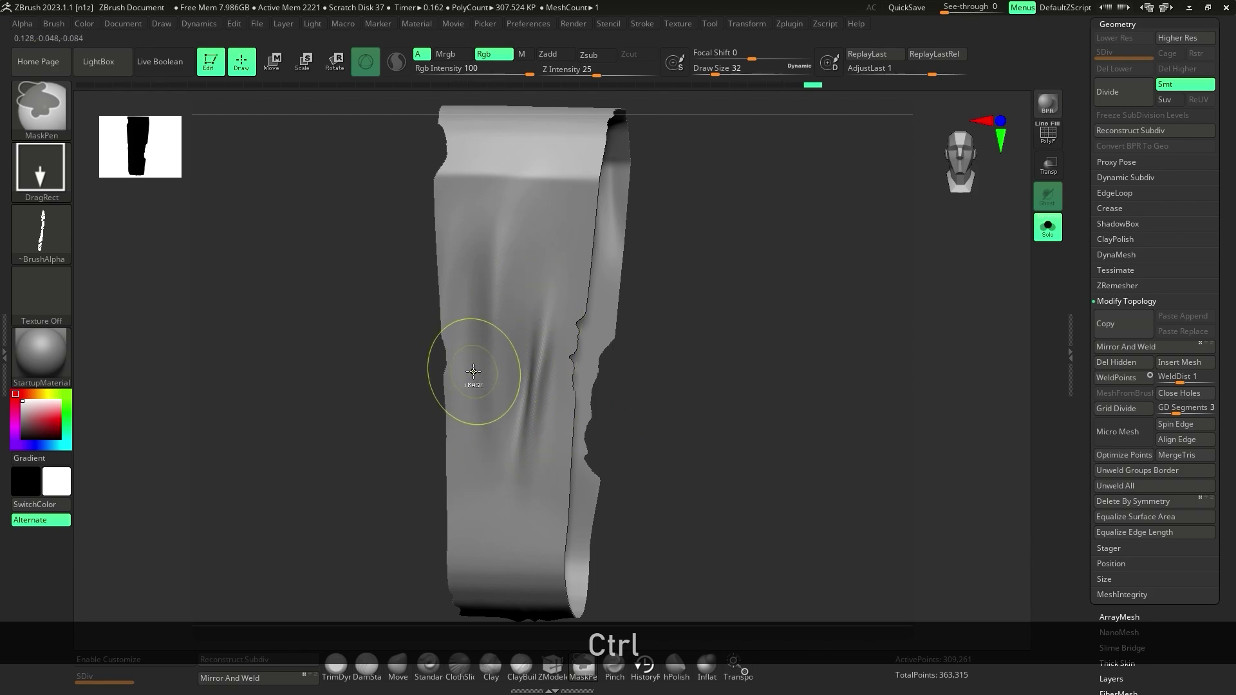
{"action": "key", "text": "ctrl+z"}
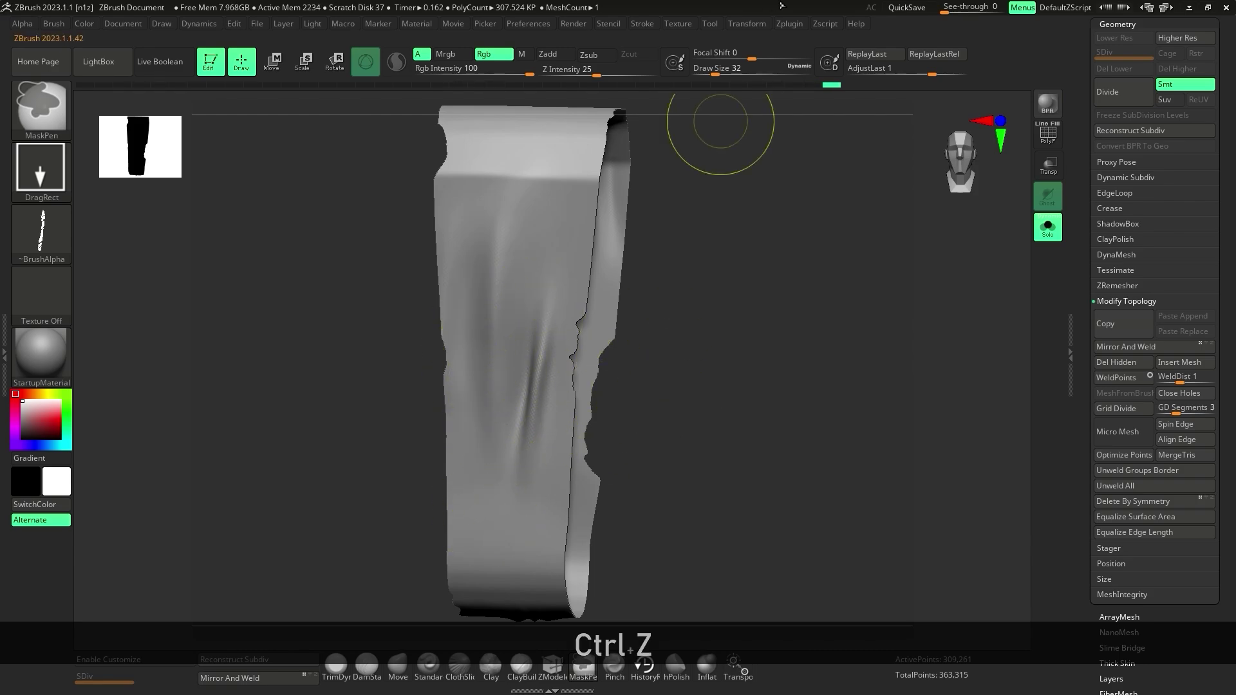
{"action": "left_click_drag", "start_coordinate": [469, 331], "coordinate": [489, 551], "text": "ctrl"}
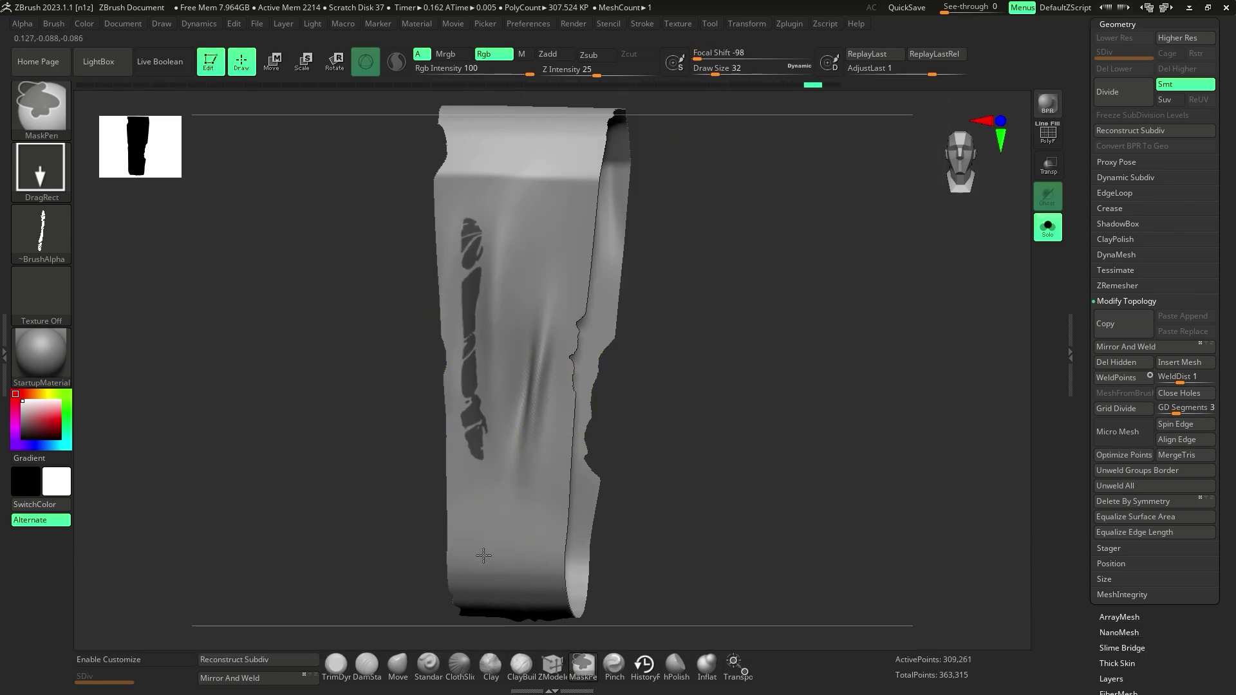
{"action": "key", "text": "ctrl+z"}
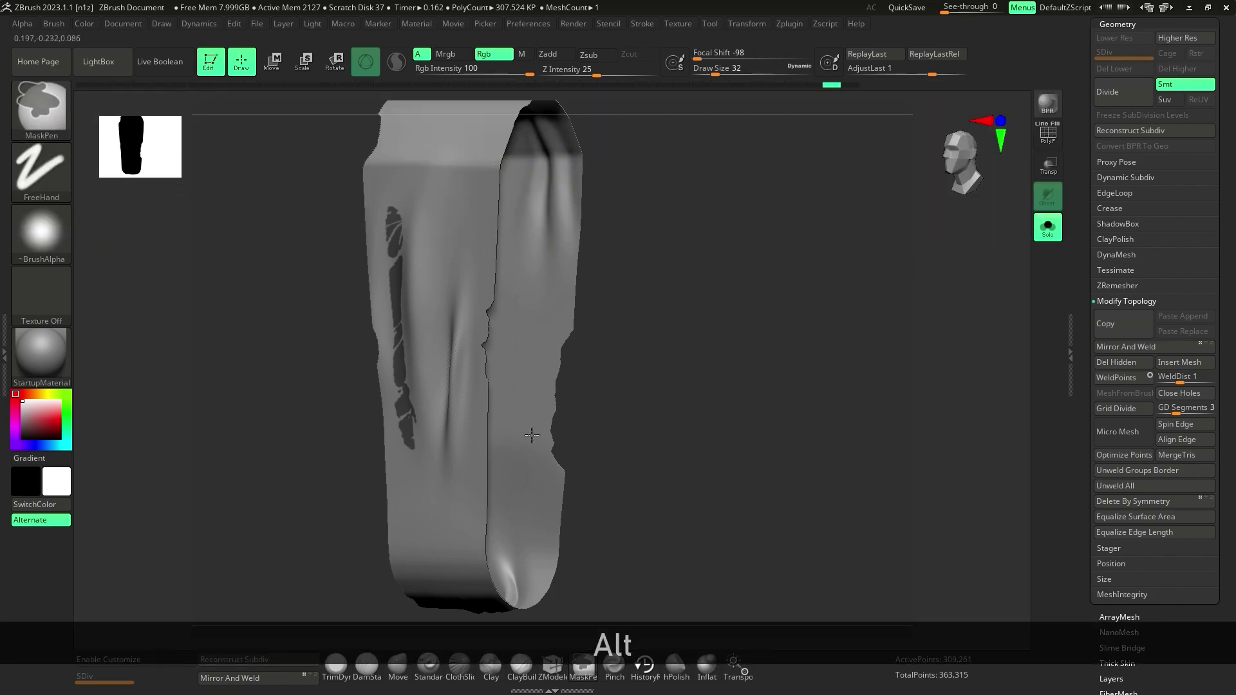
{"action": "mouse_move", "coordinate": [759, 333]}
{"action": "left_mouse_down"}
{"action": "mouse_move", "coordinate": [797, 354]}
{"action": "mouse_move", "coordinate": [767, 392]}
{"action": "mouse_move", "coordinate": [739, 347]}
{"action": "left_mouse_up"}
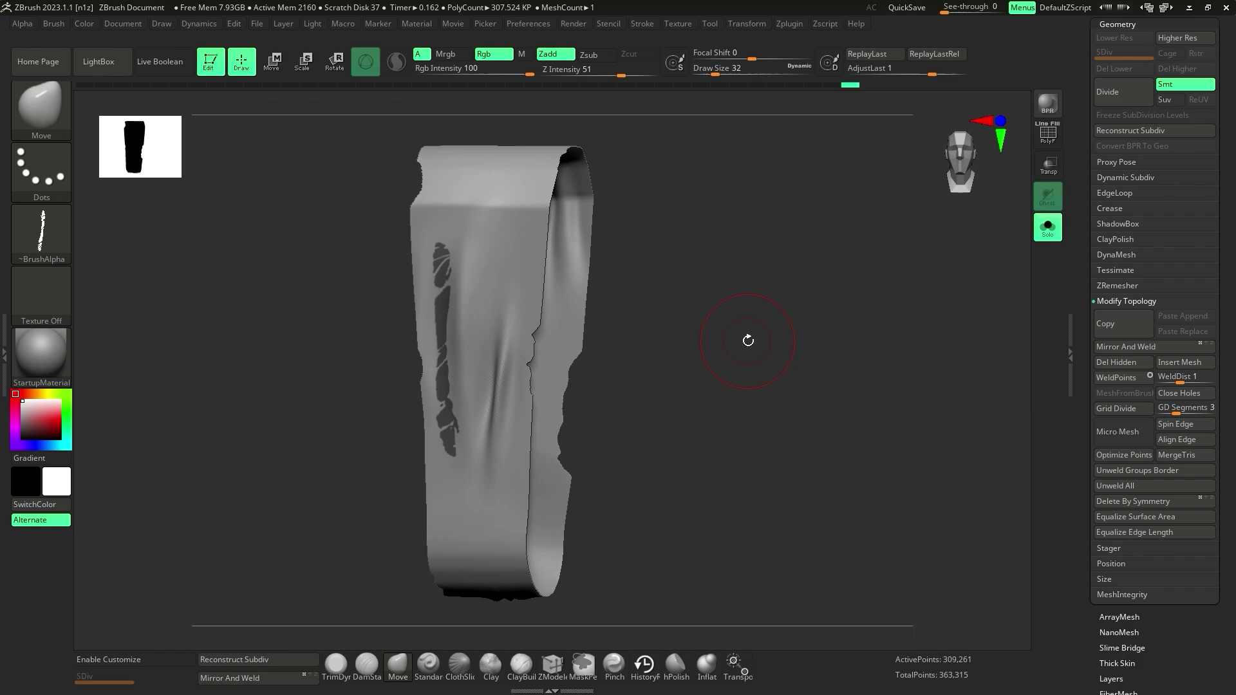
Step: Import the torn_alpha_1 alpha for the DragRect mask brush and stamp it low on the strap's front face
{"action": "left_click", "coordinate": [41, 169], "text": "ctrl"}
{"action": "left_click", "coordinate": [193, 207], "text": "ctrl"}
{"action": "left_click", "coordinate": [42, 230], "text": "ctrl"}
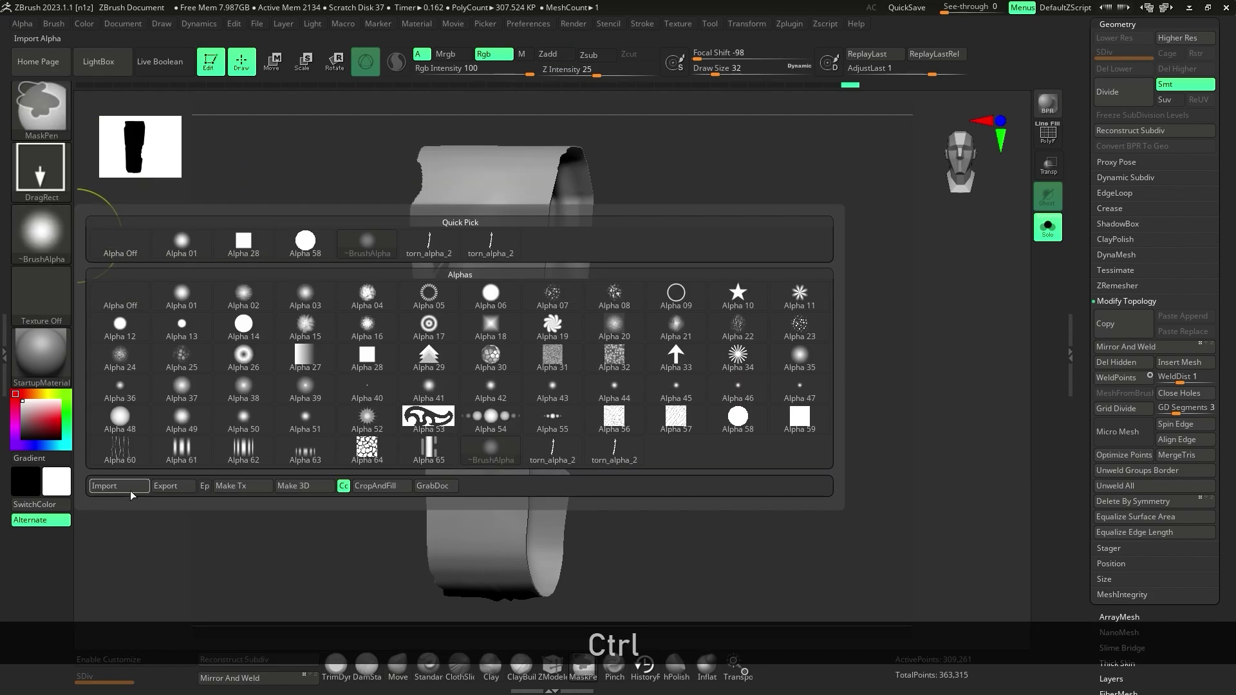
{"action": "left_click", "coordinate": [119, 486]}
{"action": "double_click", "coordinate": [814, 193]}
{"action": "mouse_move", "coordinate": [496, 508]}
{"action": "left_mouse_down", "text": "ctrl"}
{"action": "mouse_move", "coordinate": [545, 465]}
{"action": "mouse_move", "coordinate": [676, 500]}
{"action": "mouse_move", "coordinate": [202, 207]}
{"action": "left_mouse_up", "text": "ctrl"}
Step: Import the torn_3 alpha and stamp a frayed mask near the side edge on the lower back face
{"action": "left_click", "coordinate": [41, 231], "text": "ctrl"}
{"action": "double_click", "coordinate": [932, 195]}
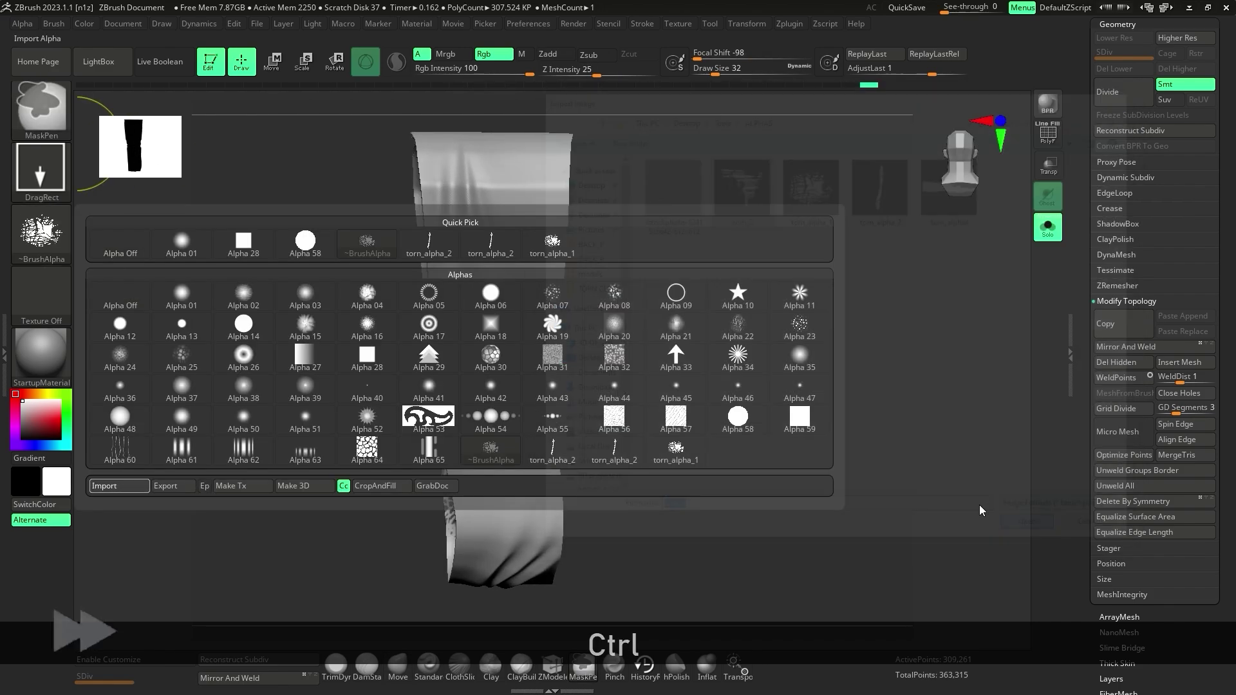
{"action": "left_click_drag", "start_coordinate": [523, 436], "coordinate": [630, 435], "text": "ctrl"}
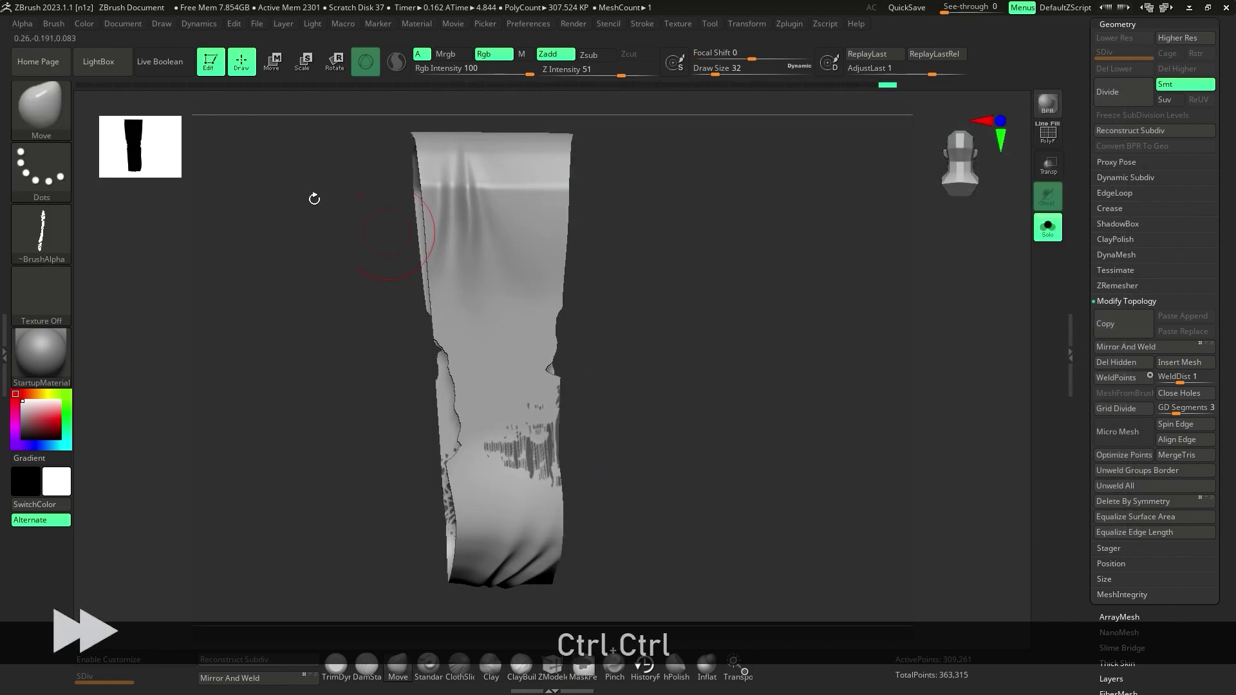
Step: Import the torn_alpha4 alpha and stamp a narrow tear mask on the upper part of the strap's back face
{"action": "left_click", "coordinate": [41, 232]}
{"action": "left_click", "coordinate": [119, 485]}
{"action": "double_click", "coordinate": [762, 201]}
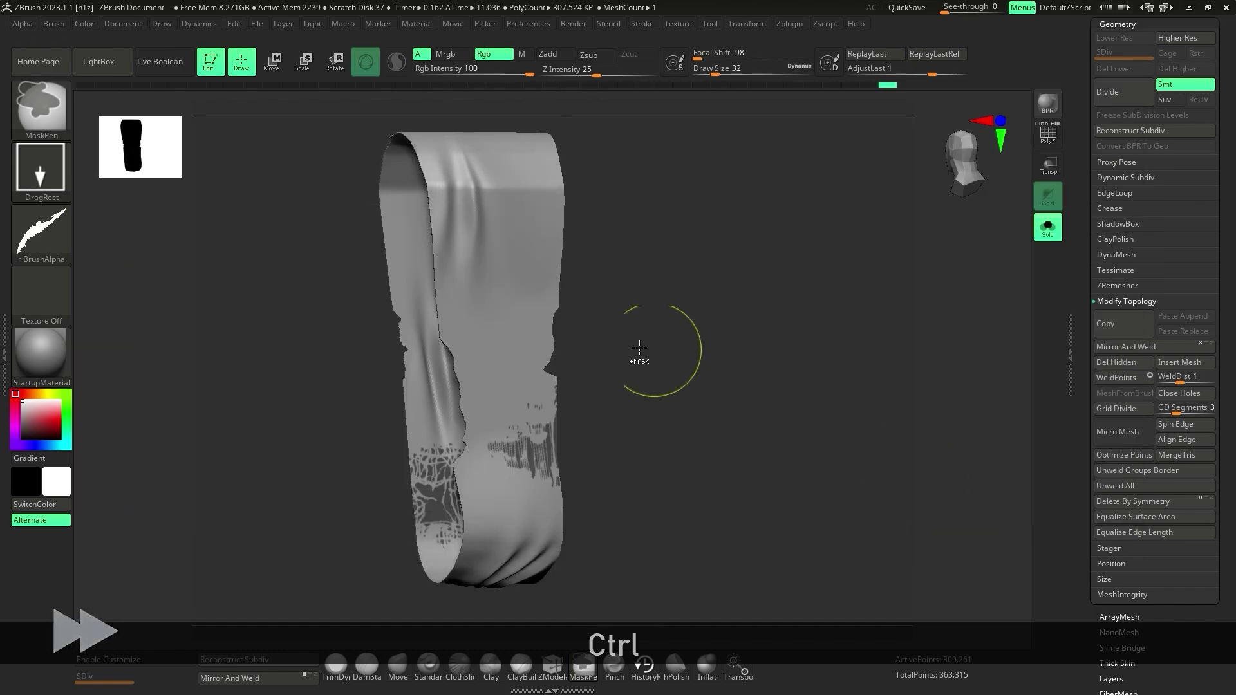
{"action": "left_click_drag", "start_coordinate": [526, 291], "coordinate": [569, 342], "text": "ctrl"}
{"action": "mouse_move", "coordinate": [635, 350]}
{"action": "left_mouse_down"}
{"action": "mouse_move", "coordinate": [704, 360]}
{"action": "mouse_move", "coordinate": [725, 414]}
{"action": "left_mouse_up"}
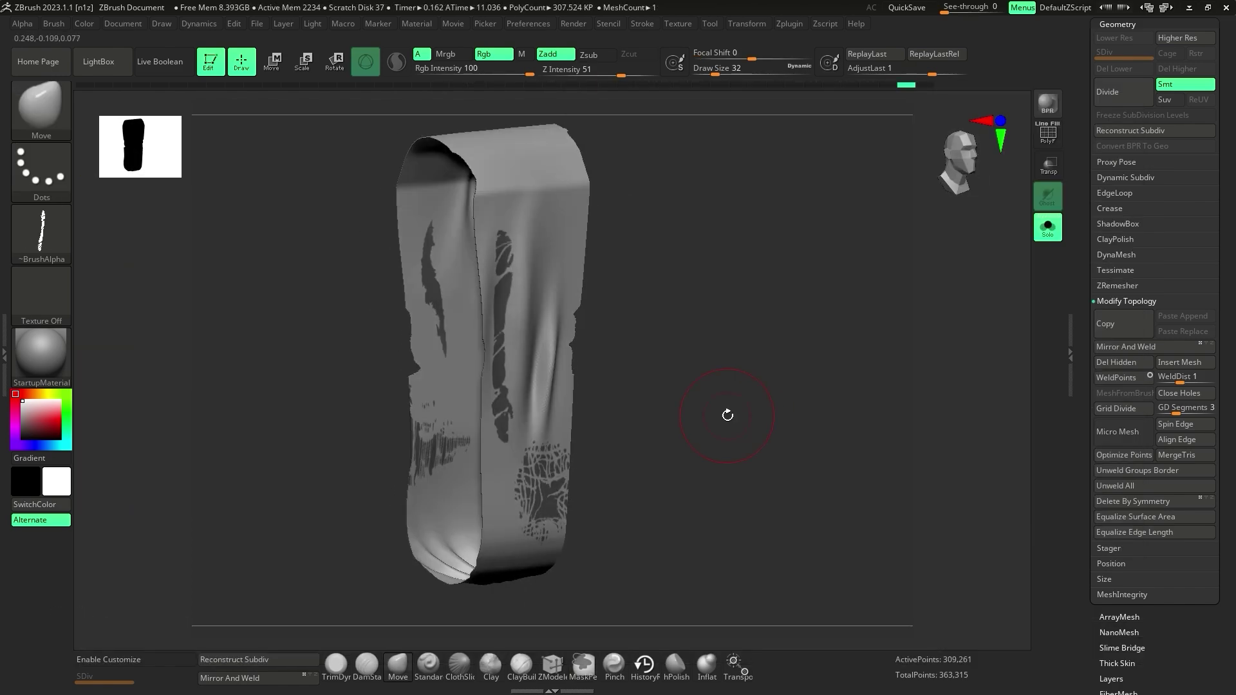
Step: Display the polyframe and convert the stamped tear masks into a separate polygroup
{"action": "key", "text": "shift+f"}
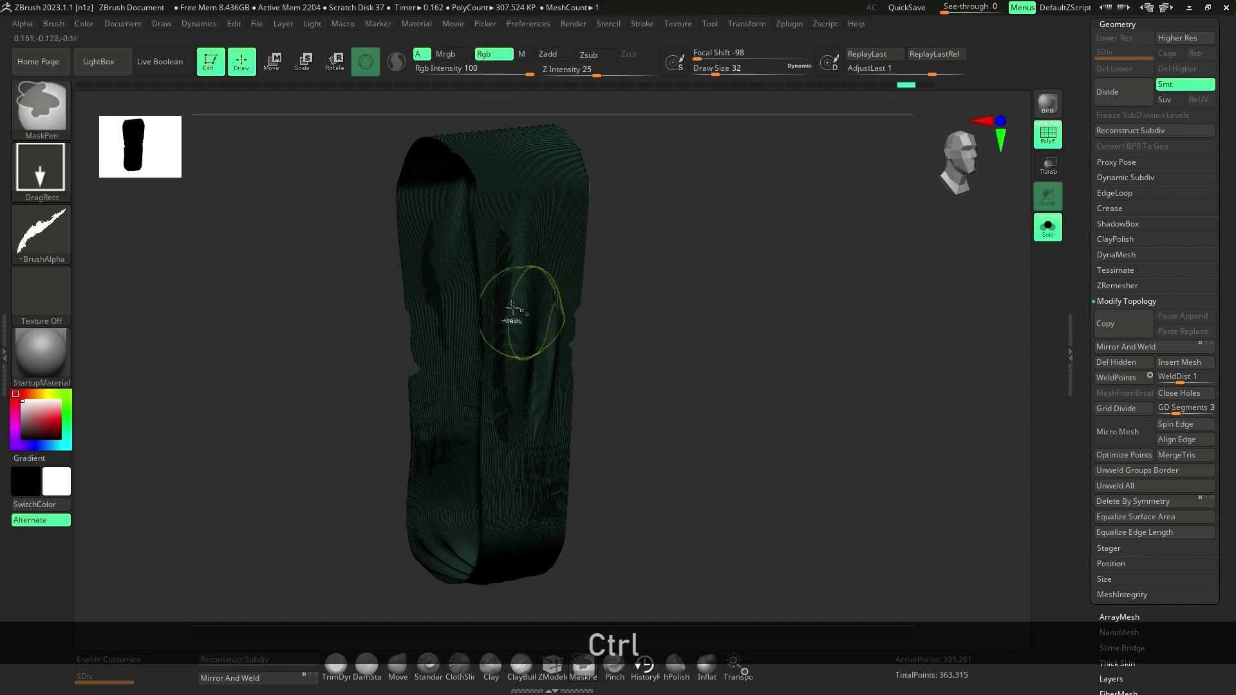
{"action": "key", "text": "ctrl+w"}
{"action": "left_click_drag", "start_coordinate": [683, 367], "coordinate": [915, 392], "text": "alt"}
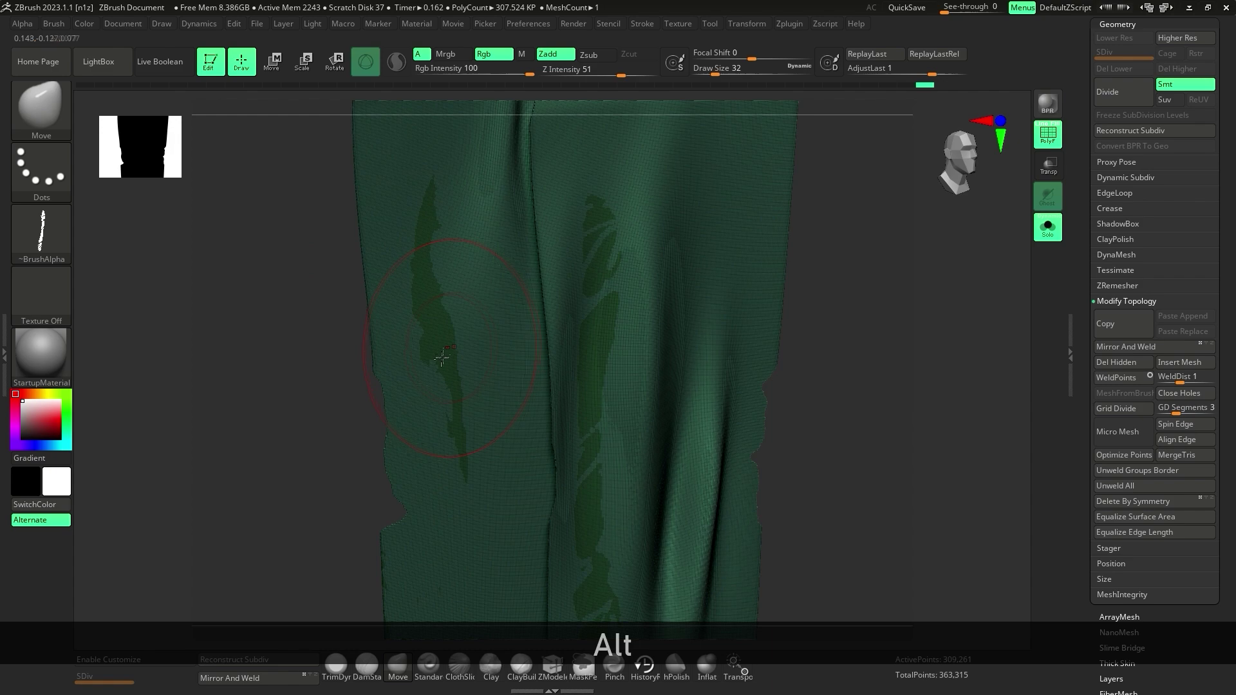
{"action": "left_click_drag", "start_coordinate": [880, 463], "coordinate": [847, 442], "text": "alt"}
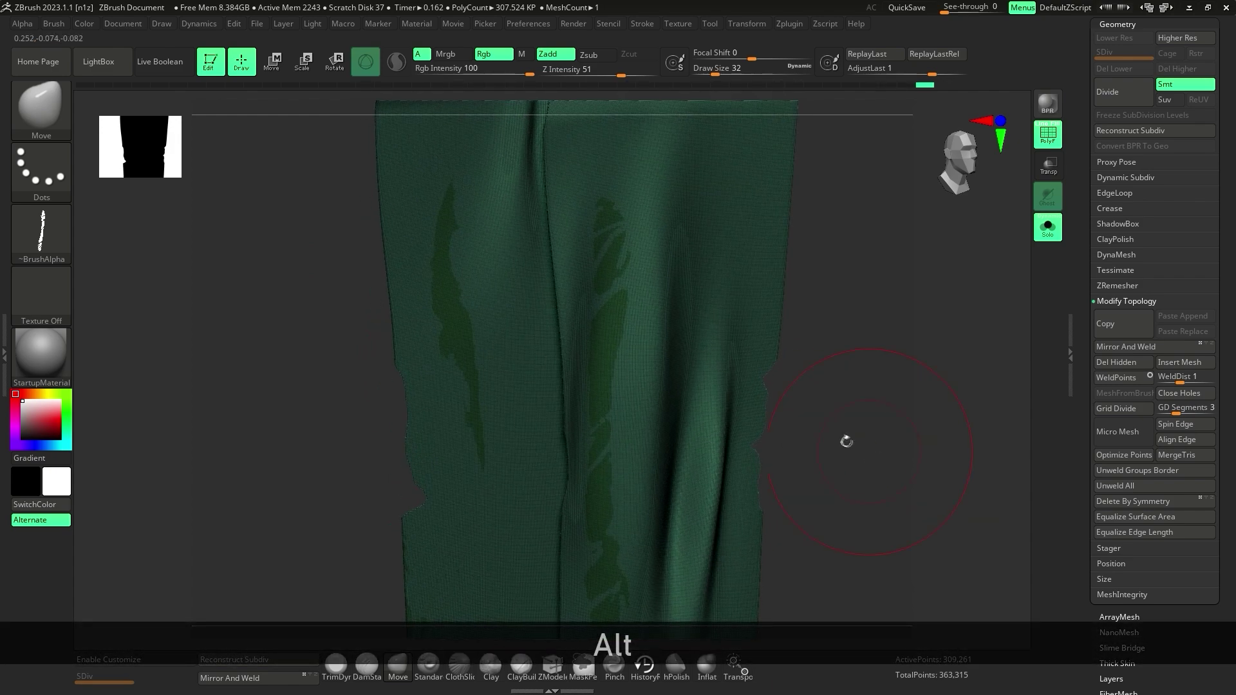
Step: Hide the tear polygroup and delete the hidden geometry to cut the holes through the strap
{"action": "left_click", "coordinate": [622, 354], "text": "ctrl+shift"}
{"action": "left_click", "coordinate": [810, 420], "text": "ctrl+shift"}
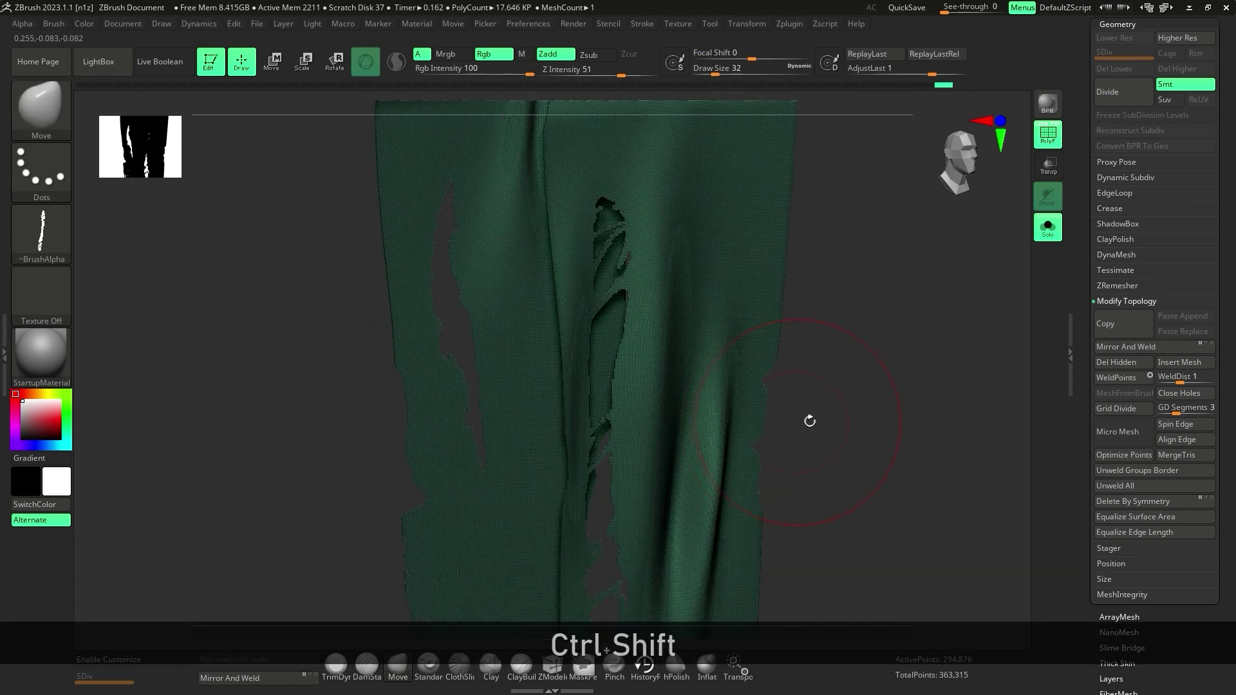
{"action": "left_click_drag", "start_coordinate": [810, 420], "coordinate": [672, 367], "text": "alt"}
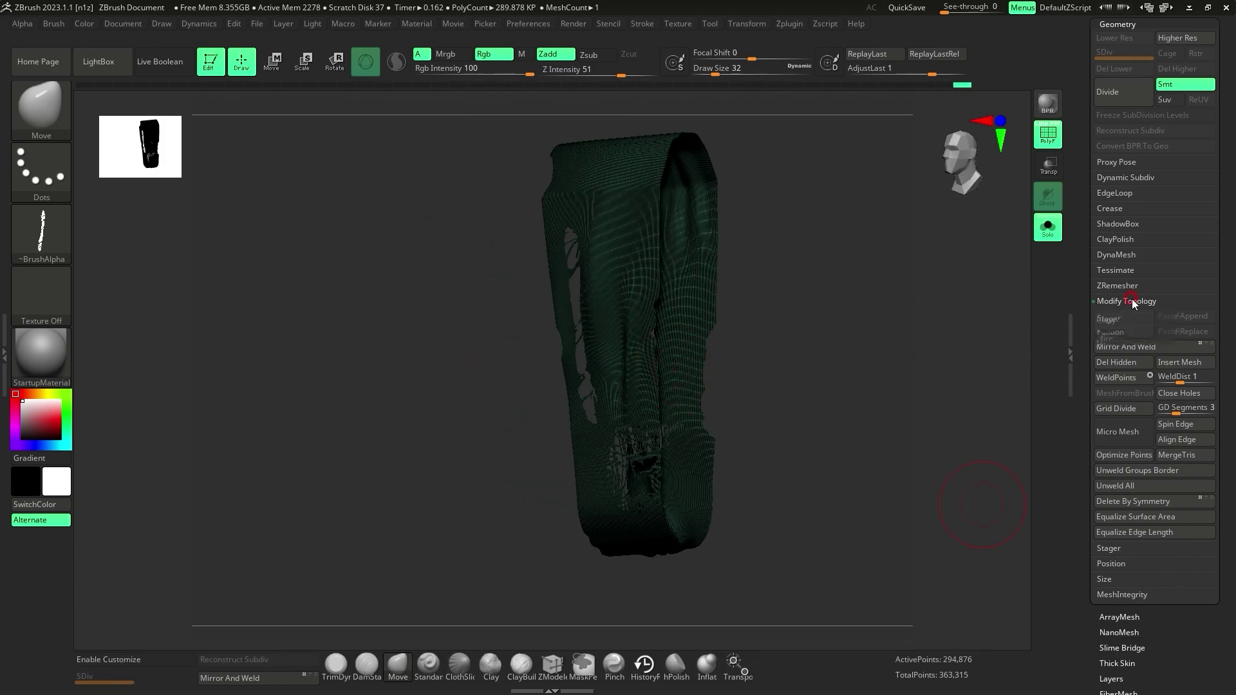
{"action": "scroll", "coordinate": [1150, 248], "scroll_direction": "up", "scroll_amount": 5}
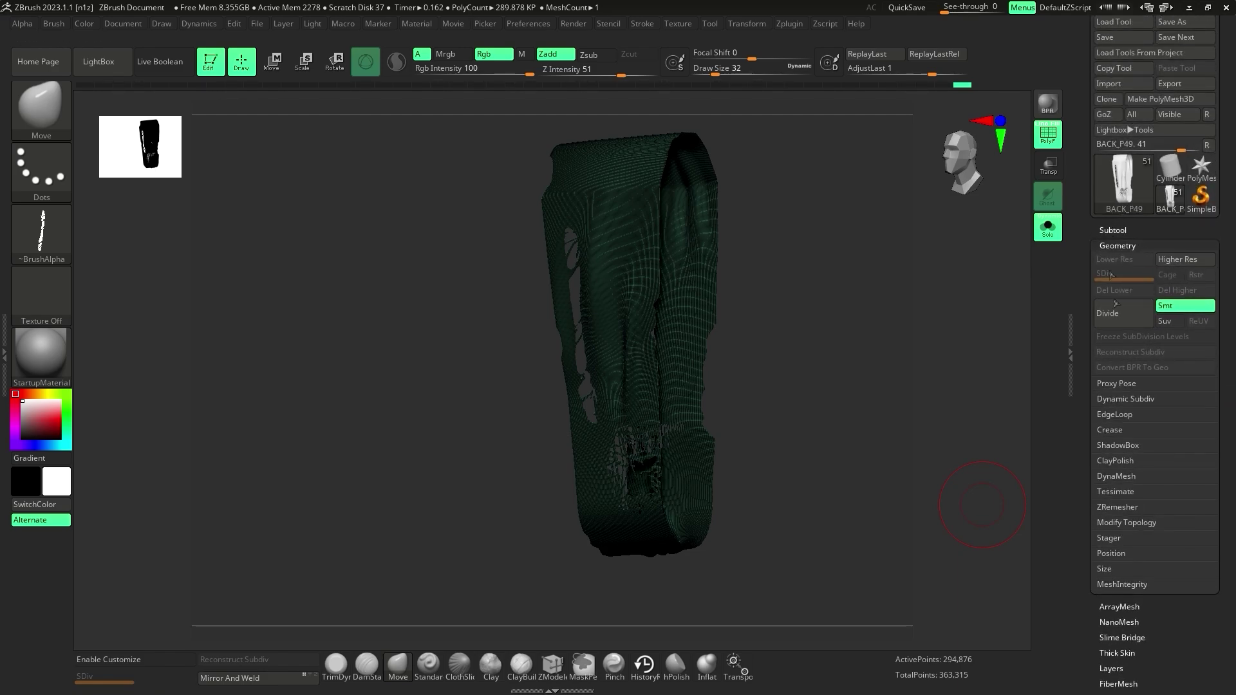
{"action": "left_click", "coordinate": [1127, 523]}
{"action": "scroll", "coordinate": [1202, 539], "scroll_direction": "down", "scroll_amount": 6}
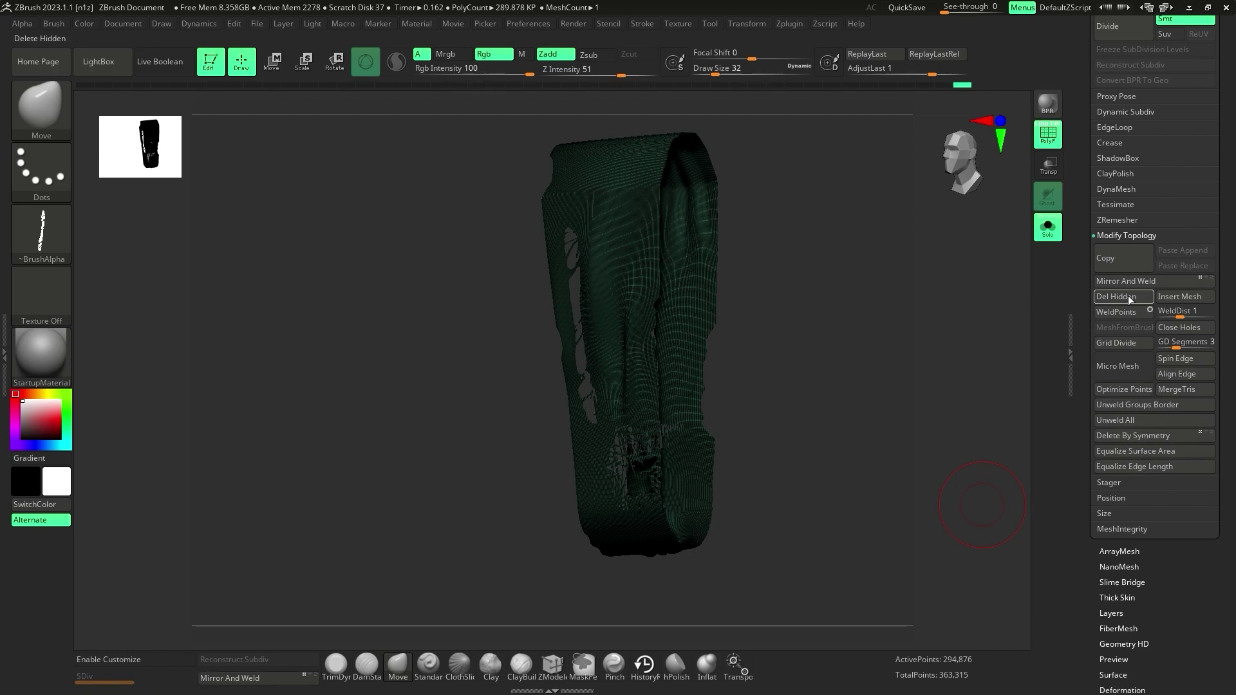
{"action": "left_click", "coordinate": [1128, 296]}
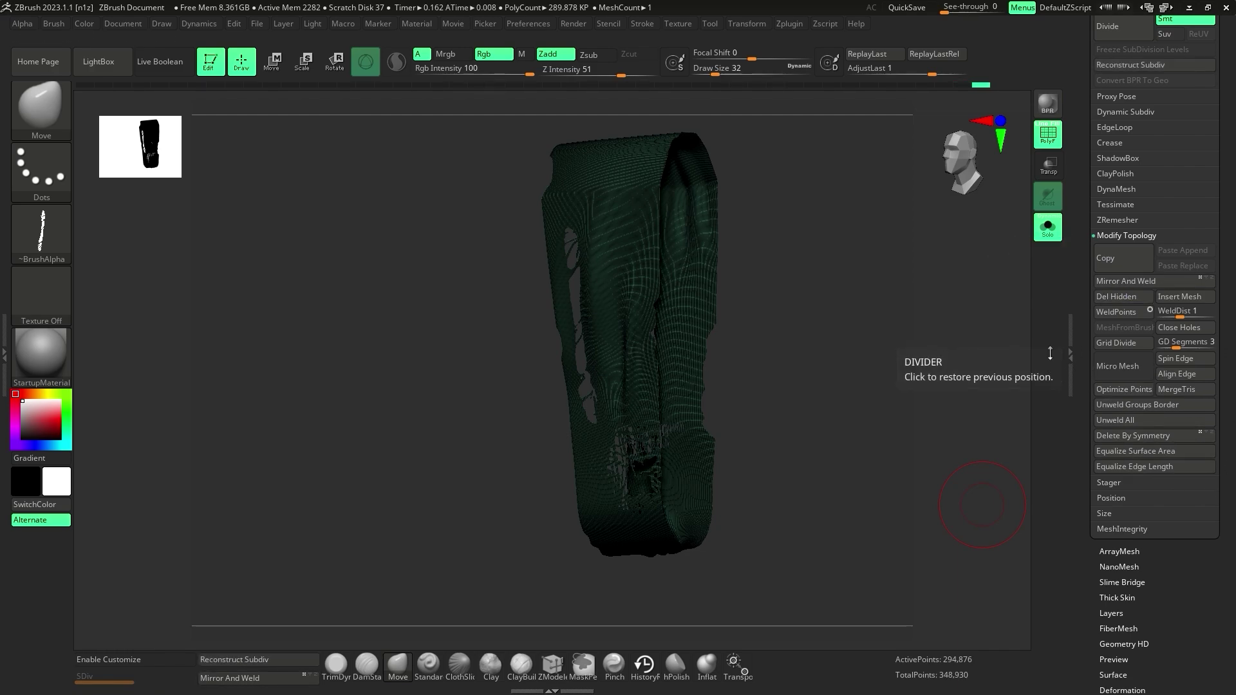
Step: Turn off the polyframe and examine the cut tears around the strap
{"action": "left_click_drag", "start_coordinate": [756, 346], "coordinate": [791, 370]}
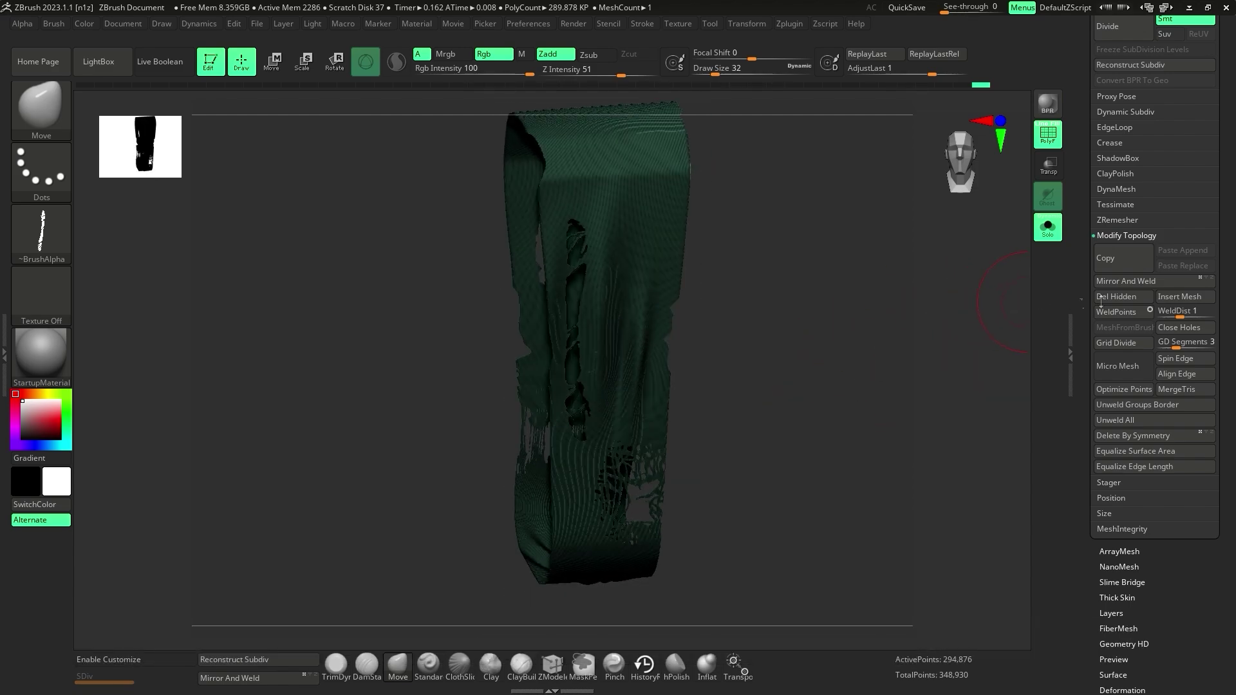
{"action": "left_click", "coordinate": [1115, 237]}
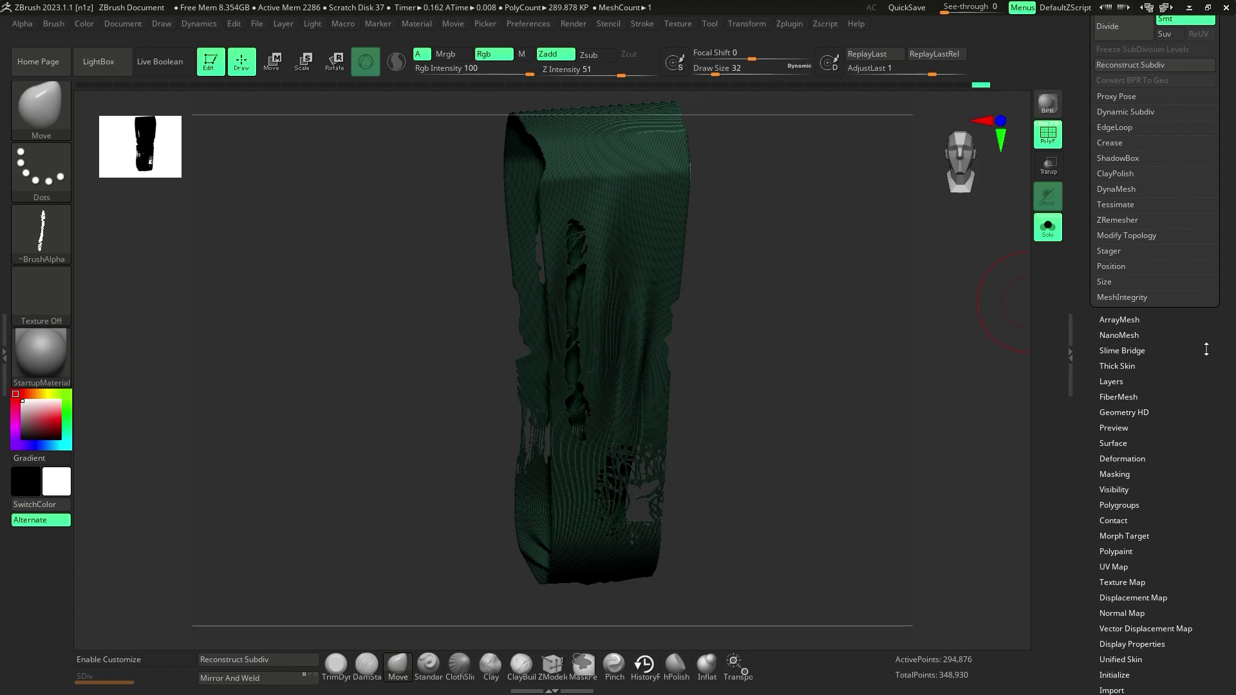
{"action": "left_click", "coordinate": [1044, 143]}
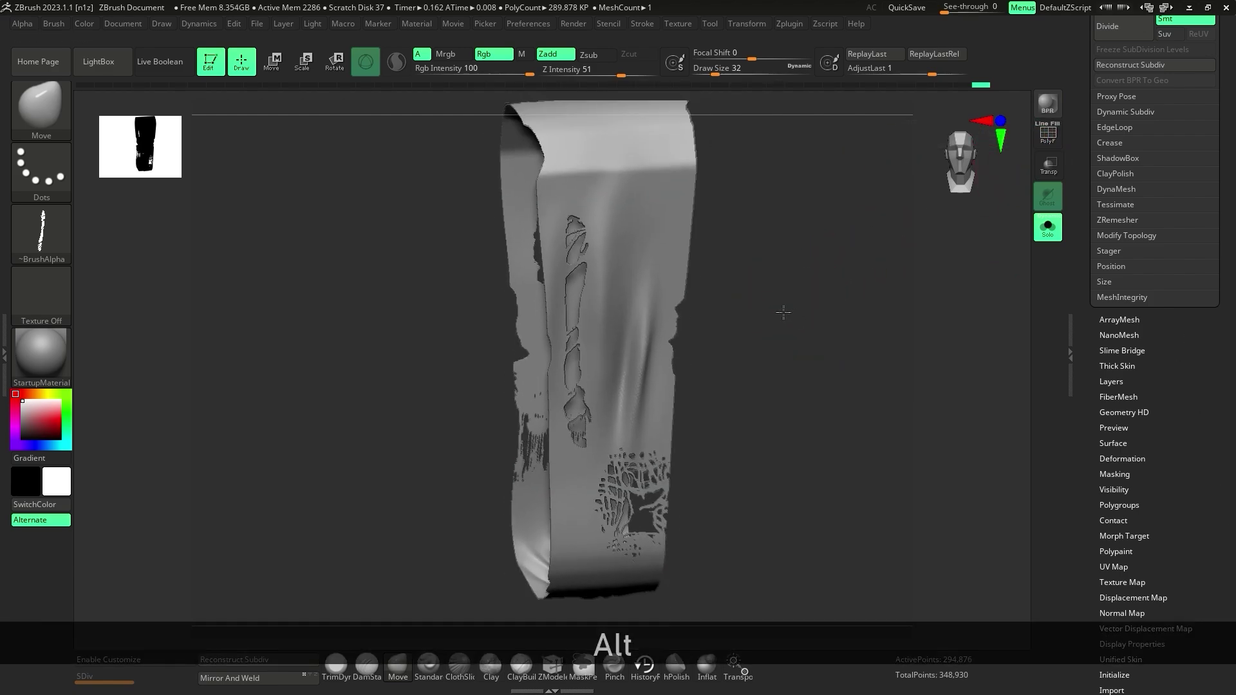
{"action": "right_click", "coordinate": [764, 331]}
{"action": "left_click_drag", "start_coordinate": [753, 293], "coordinate": [760, 303]}
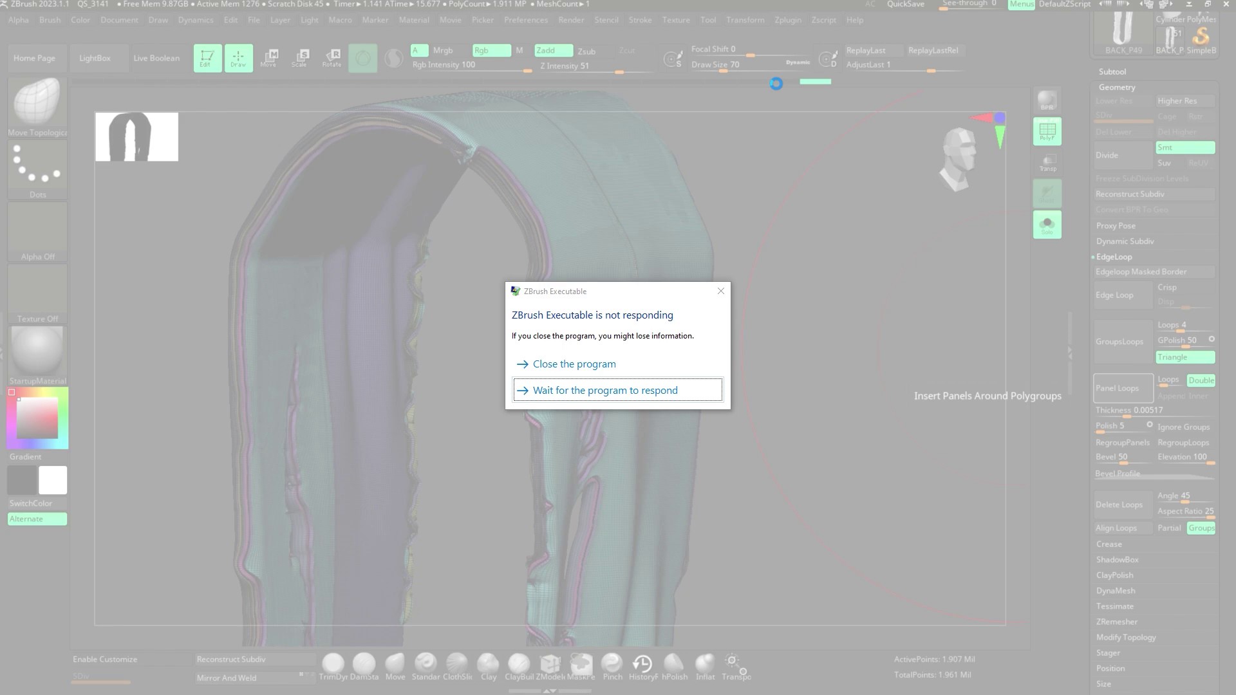
Step: Close the unresponsive program
{"action": "left_click", "coordinate": [721, 296]}
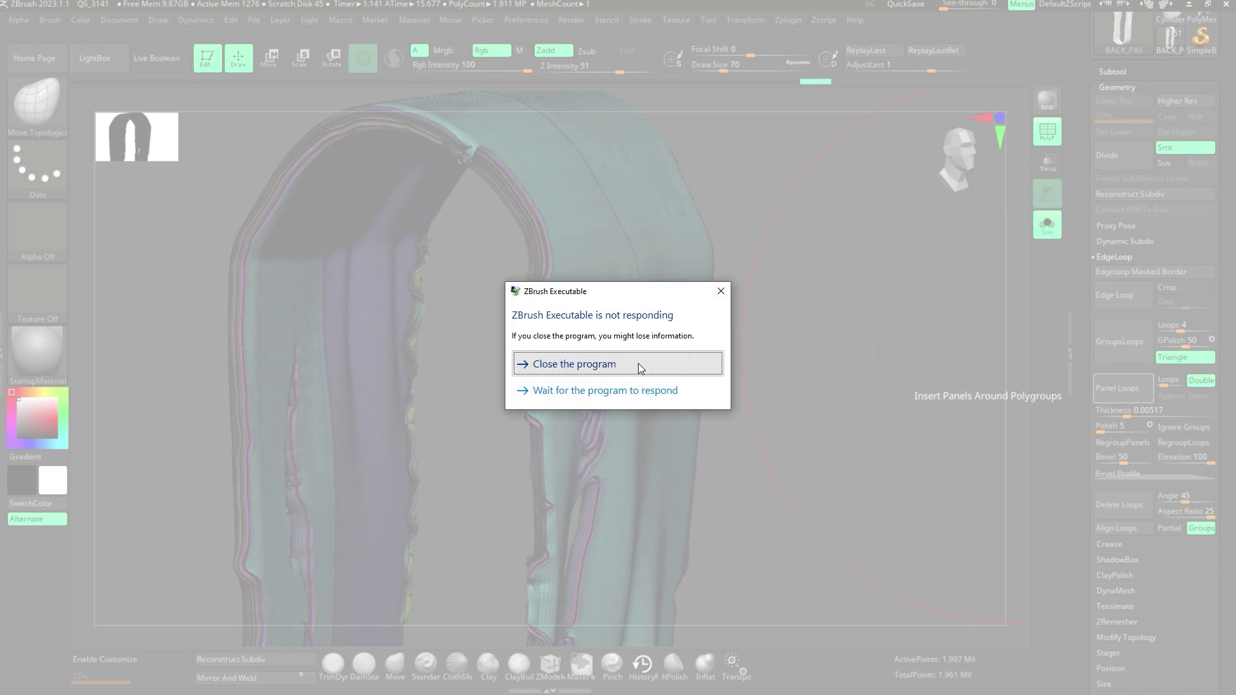
{"action": "left_click", "coordinate": [640, 367]}
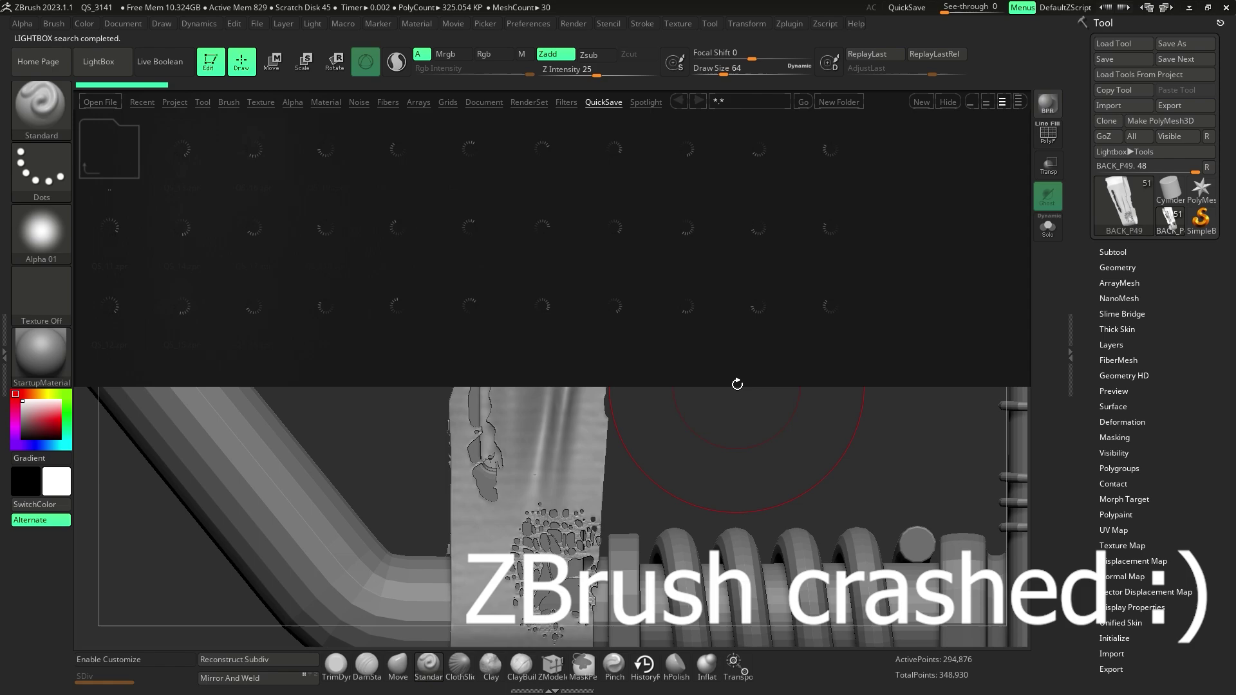
Step: Dismiss LightBox in the reopened QS_3141 scene and isolate the strap with its polyframe displayed
{"action": "left_click", "coordinate": [124, 62]}
{"action": "left_click", "coordinate": [1047, 227]}
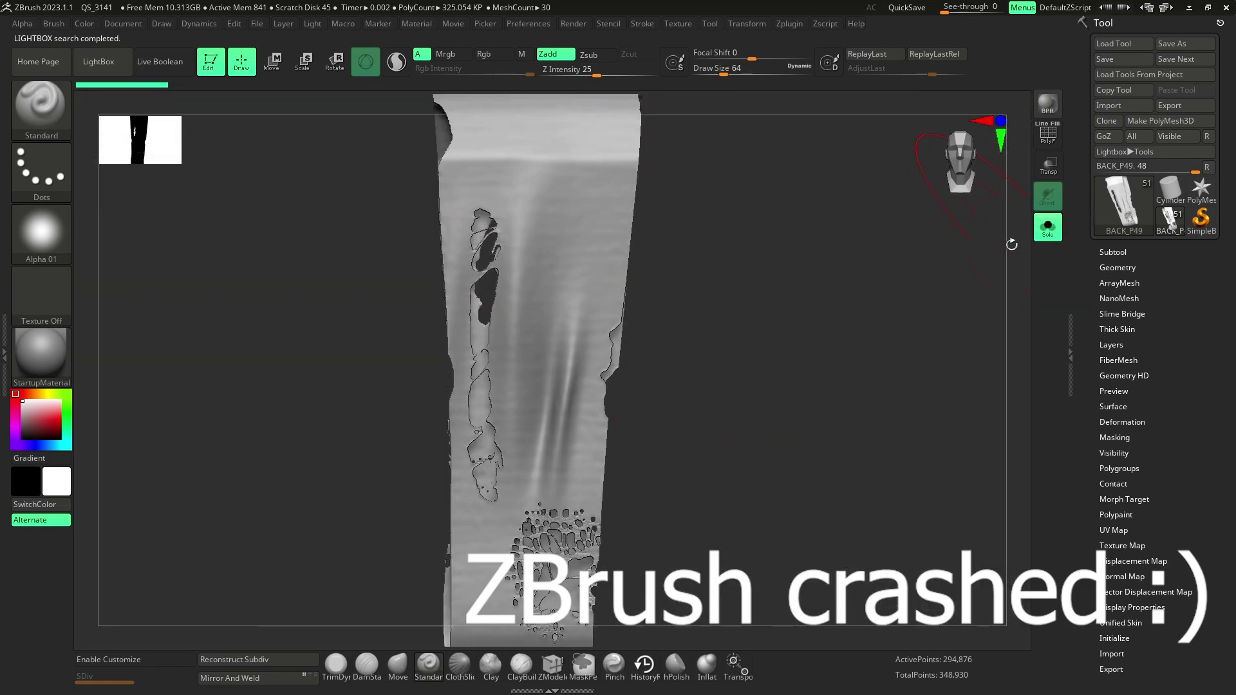
{"action": "left_click", "coordinate": [1047, 146]}
{"action": "left_click_drag", "start_coordinate": [836, 280], "coordinate": [860, 306]}
Step: Slice the strap lengthwise down its middle with the SliceCurve brush to split it into two polygroups
{"action": "left_click", "coordinate": [64, 138]}
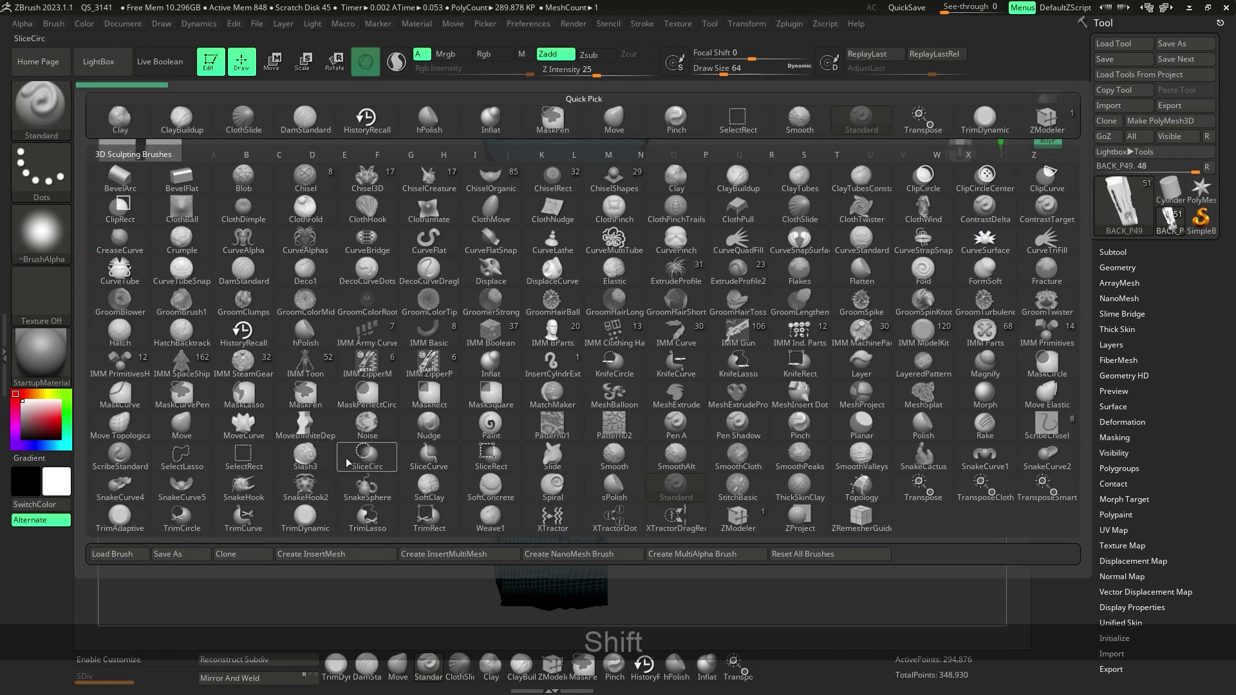
{"action": "key", "text": "s"}
{"action": "left_click", "coordinate": [430, 458]}
{"action": "left_click", "coordinate": [425, 476]}
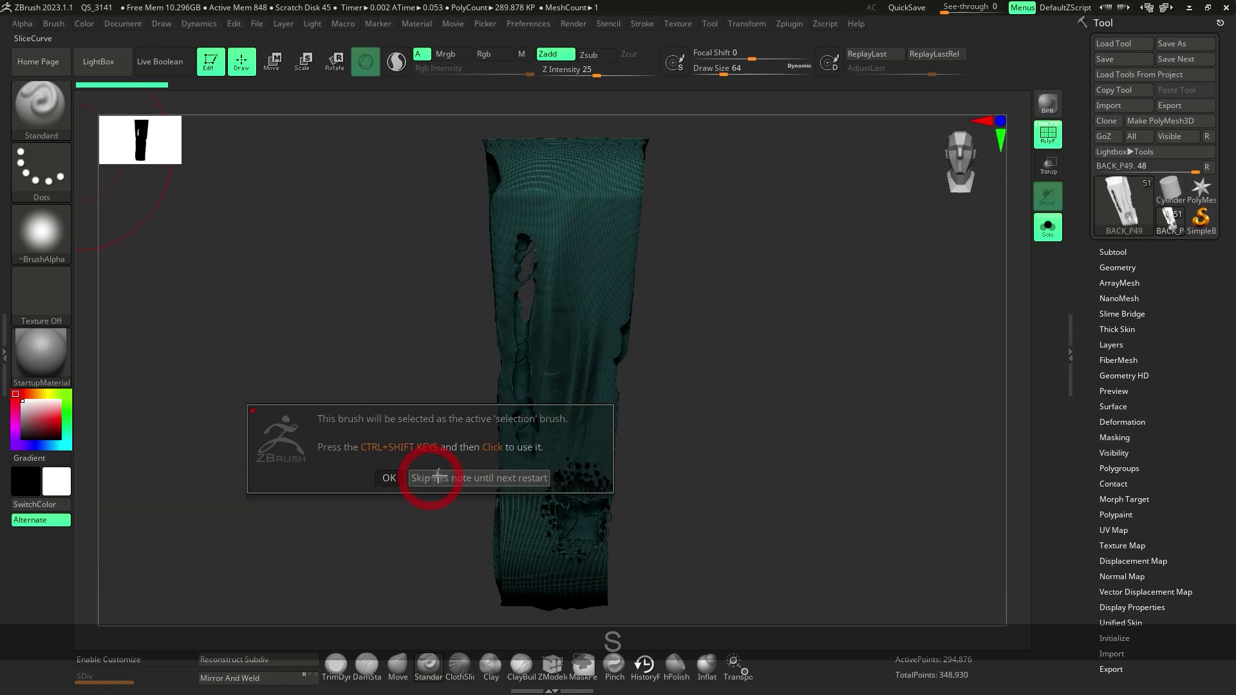
{"action": "key", "text": "ctrl"}
{"action": "key", "text": "ctrl+shift"}
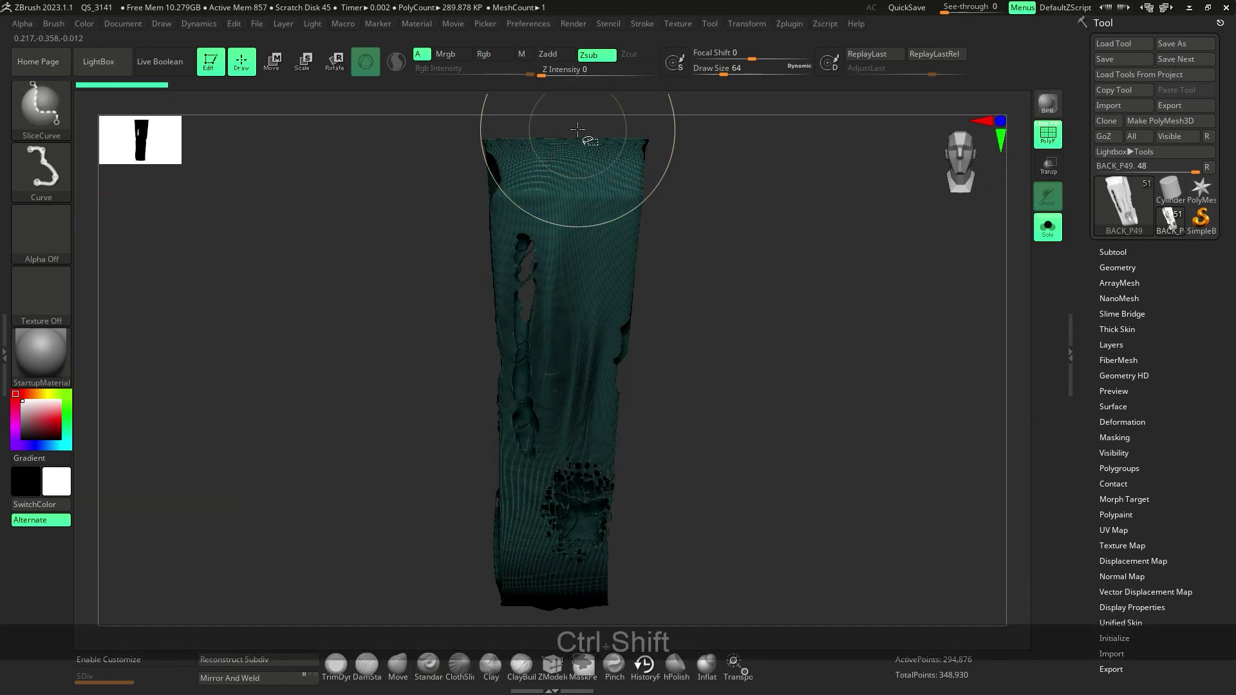
{"action": "left_click_drag", "start_coordinate": [566, 209], "coordinate": [561, 291], "text": "ctrl+shift"}
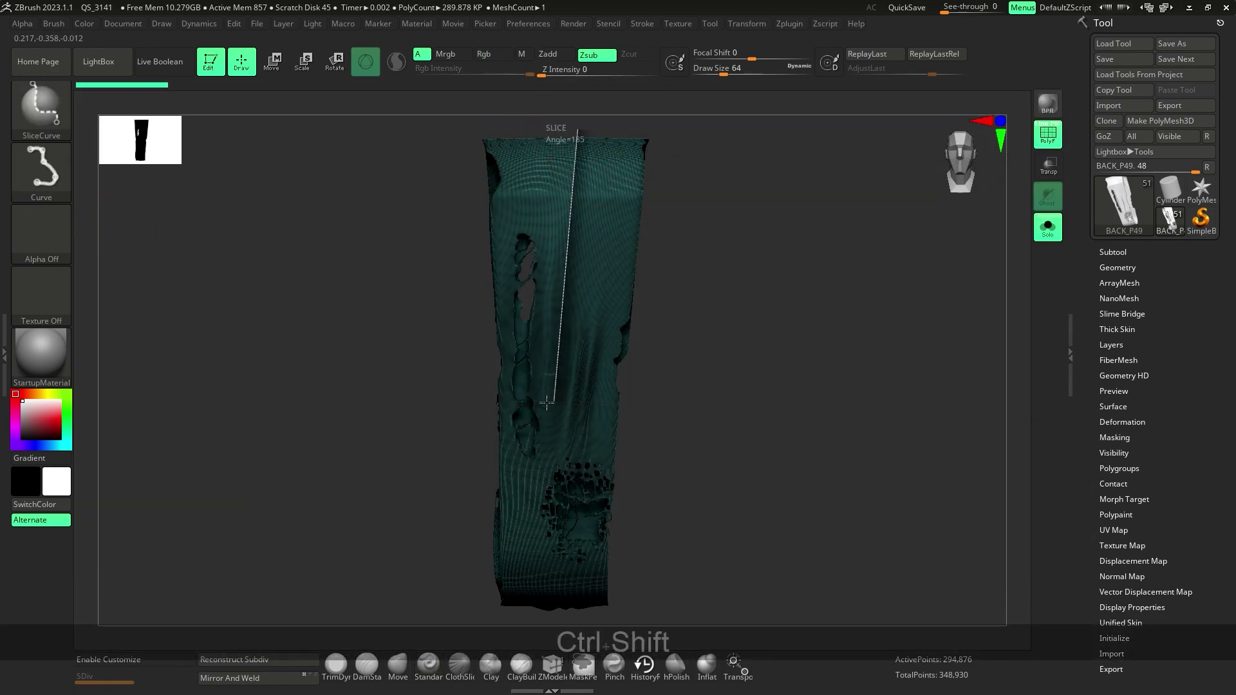
{"action": "left_click_drag", "start_coordinate": [566, 345], "coordinate": [565, 345], "text": "ctrl+shift"}
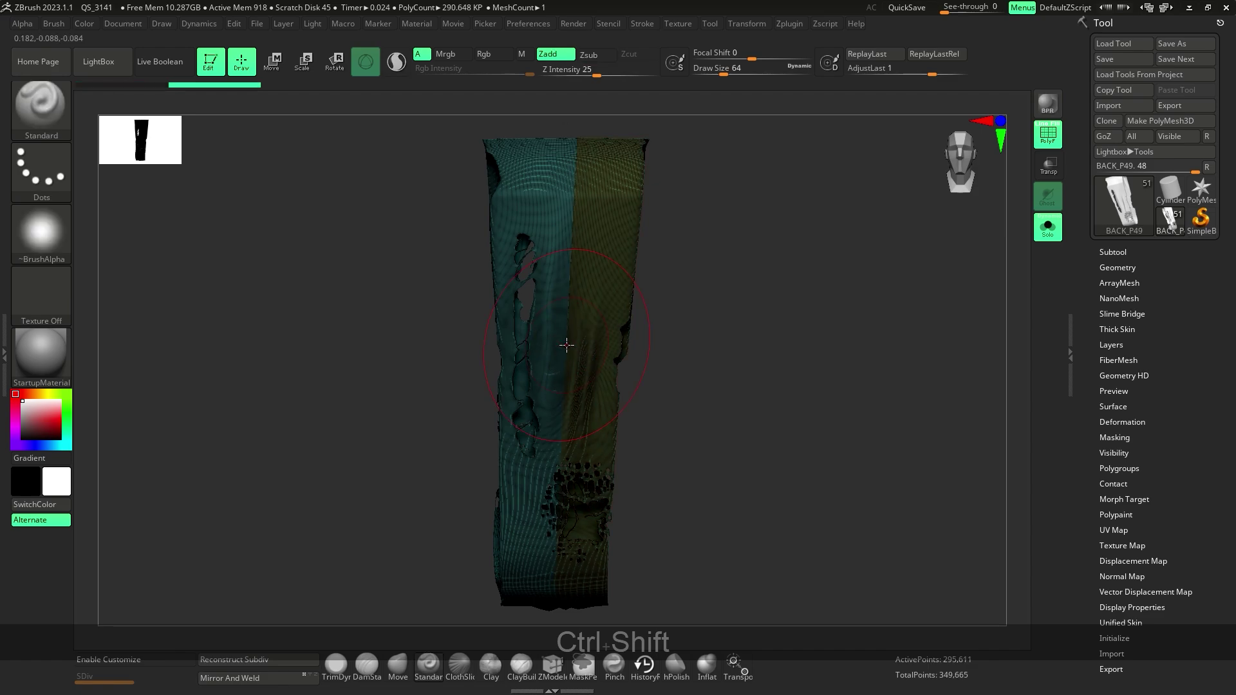
Step: Thicken both halves of the strap with Panel Loops, Double enabled and thickness 0.00409, and hide the polyframe
{"action": "left_click_drag", "start_coordinate": [842, 347], "coordinate": [779, 333]}
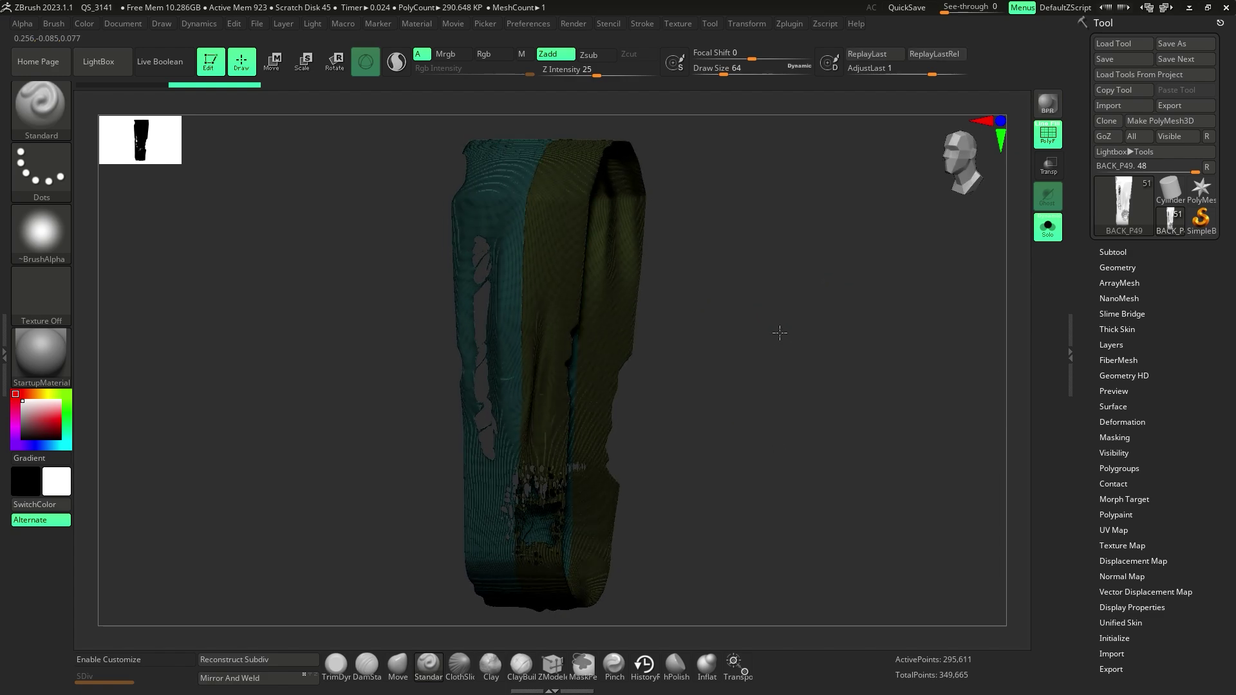
{"action": "left_click", "coordinate": [1122, 267]}
{"action": "left_click", "coordinate": [1107, 418]}
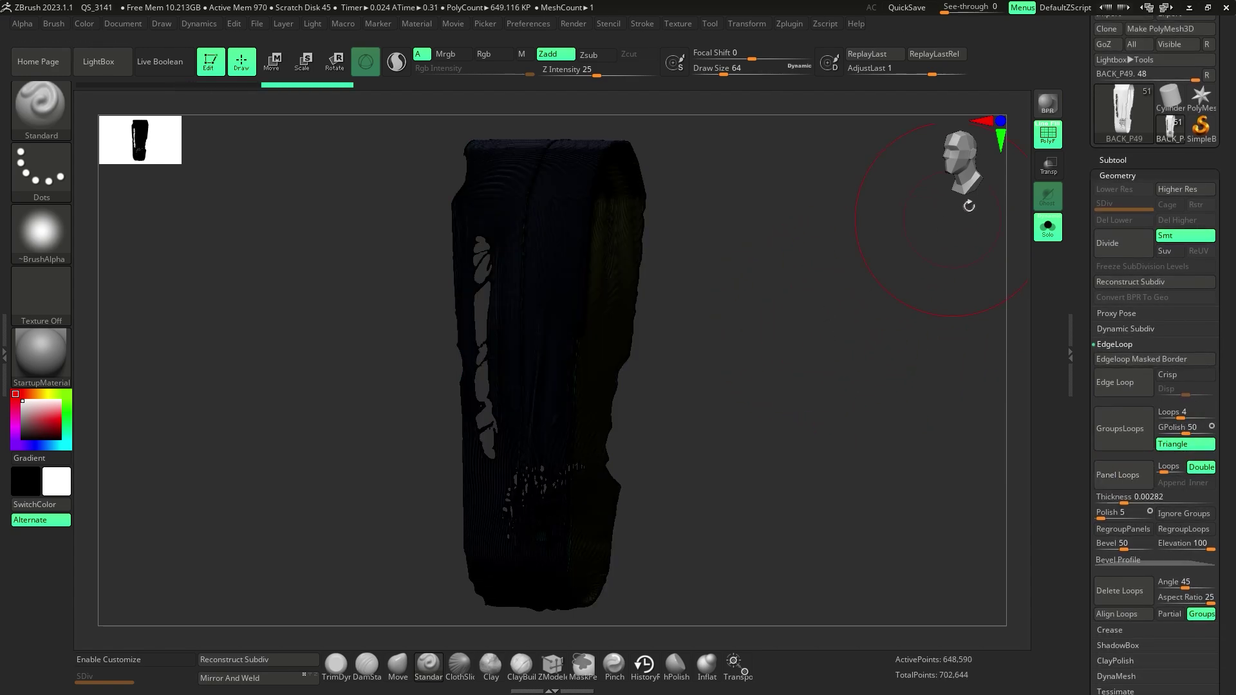
{"action": "left_click", "coordinate": [1048, 134]}
{"action": "left_click_drag", "start_coordinate": [835, 258], "coordinate": [784, 366], "text": "alt"}
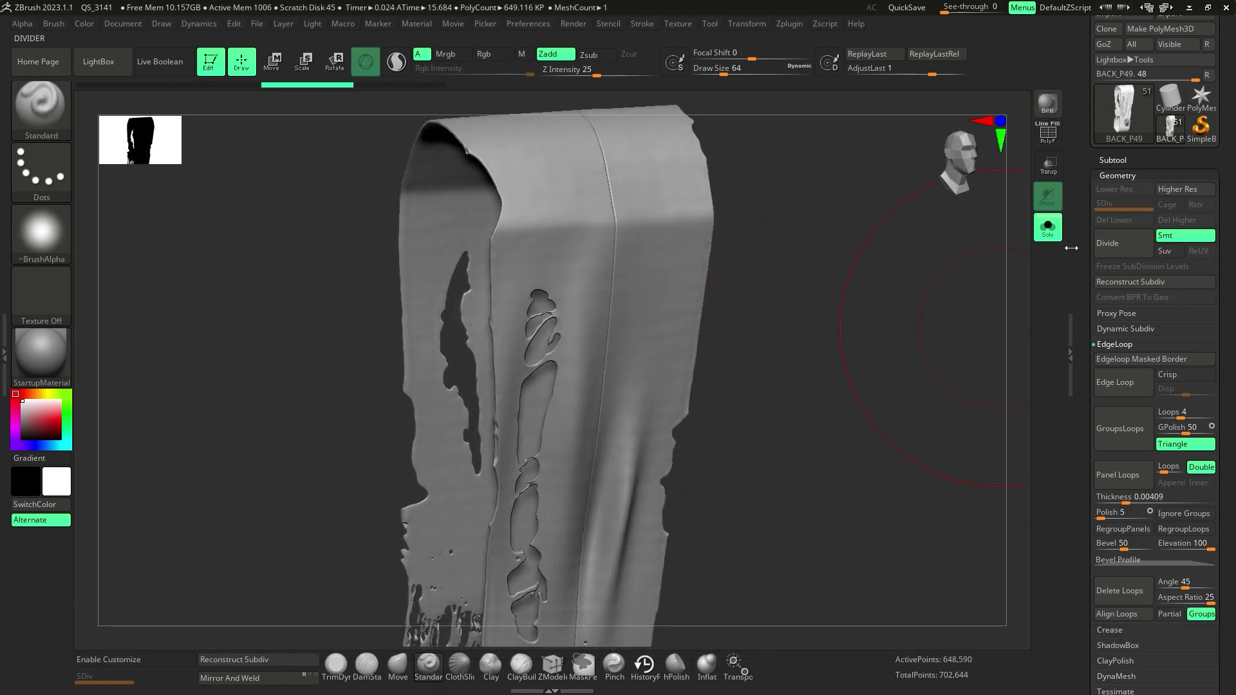
Step: Show the surrounding parts again and adjust the strap's lower wrap around the pipe with the Move brush
{"action": "left_click", "coordinate": [1048, 226]}
{"action": "left_click_drag", "start_coordinate": [874, 423], "coordinate": [605, 537], "text": "alt"}
{"action": "left_click_drag", "start_coordinate": [341, 487], "coordinate": [830, 355], "text": "alt"}
{"action": "left_click", "coordinate": [399, 670]}
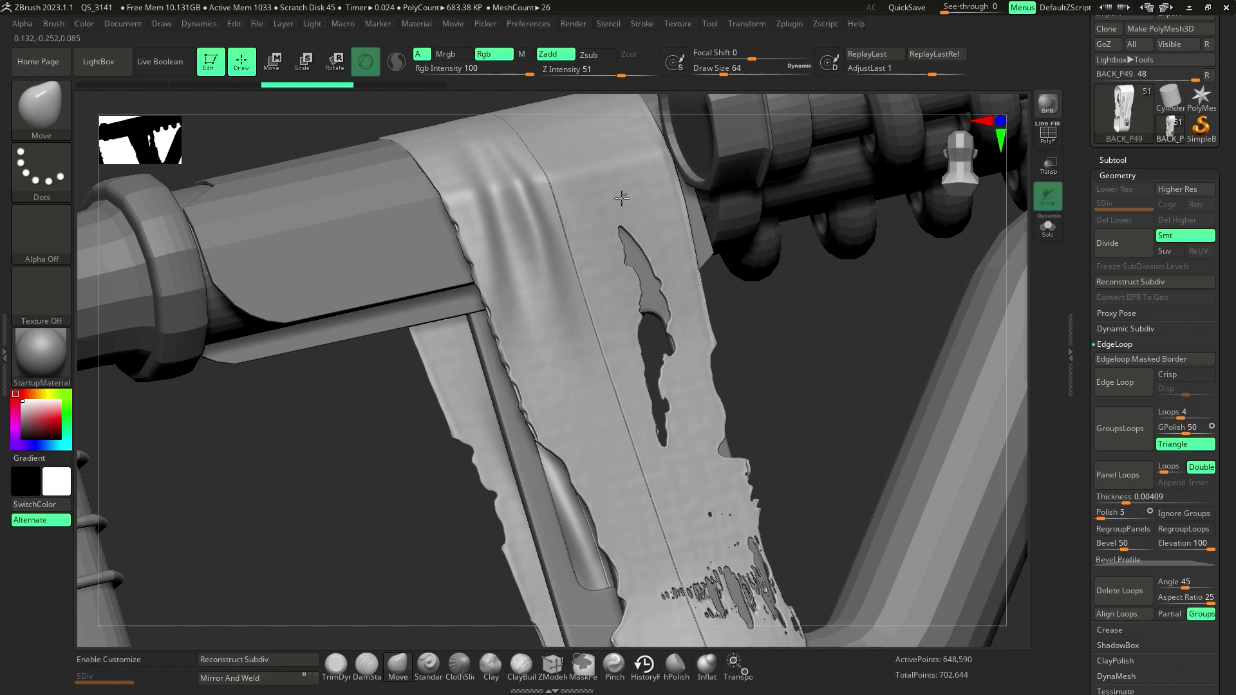
{"action": "left_click_drag", "start_coordinate": [802, 392], "coordinate": [735, 170], "text": "alt"}
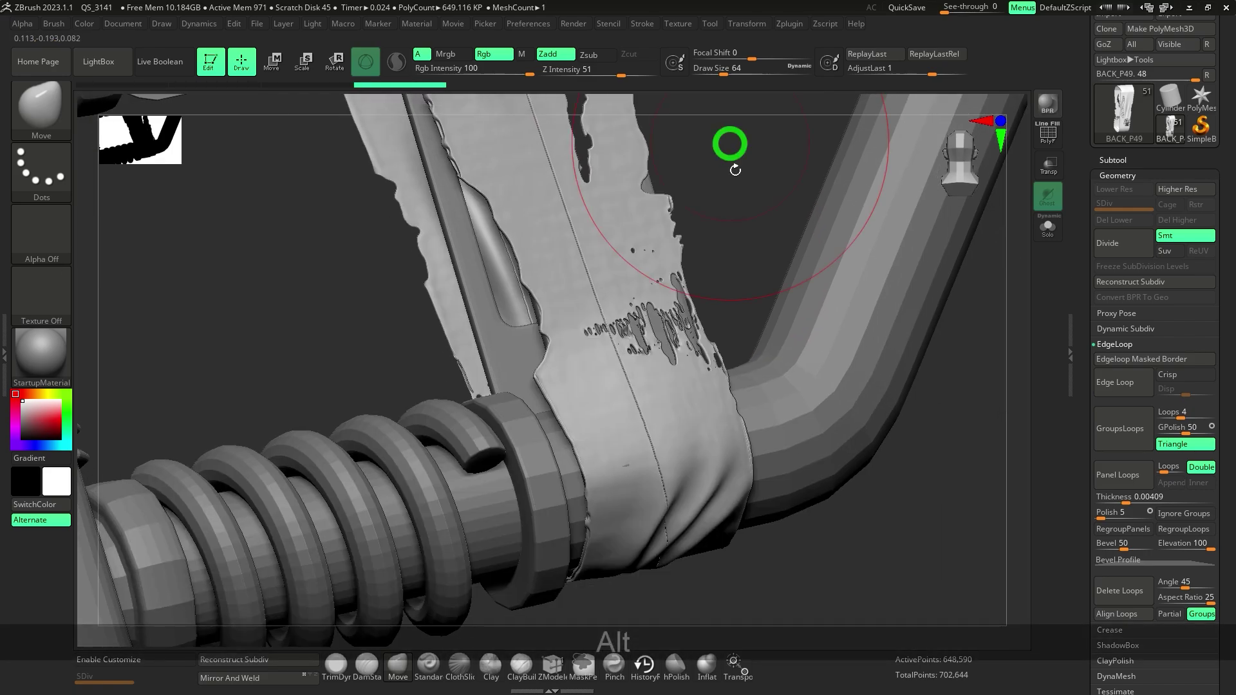
{"action": "left_click_drag", "start_coordinate": [626, 470], "coordinate": [632, 480]}
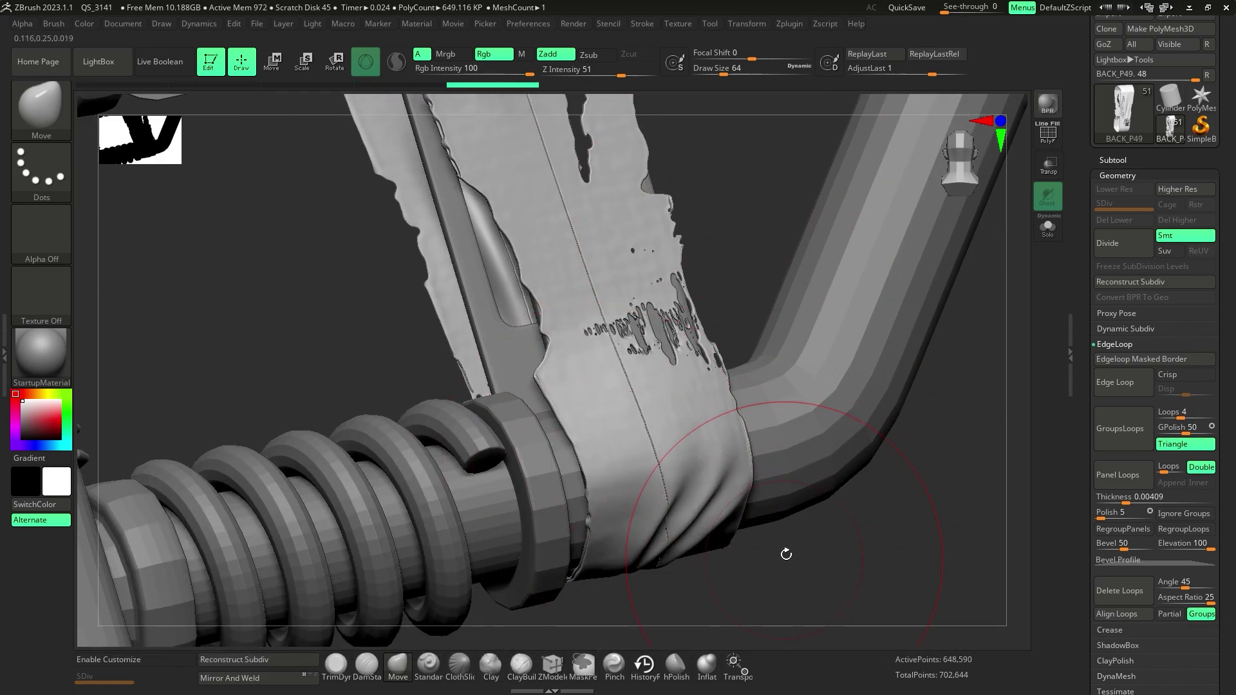
{"action": "mouse_move", "coordinate": [786, 551]}
{"action": "left_mouse_down", "text": "alt"}
{"action": "mouse_move", "coordinate": [755, 398]}
{"action": "mouse_move", "coordinate": [604, 504]}
{"action": "mouse_move", "coordinate": [577, 500]}
{"action": "left_mouse_up", "text": "alt"}
{"action": "mouse_move", "coordinate": [650, 578]}
{"action": "left_mouse_down"}
{"action": "mouse_move", "coordinate": [695, 425]}
{"action": "mouse_move", "coordinate": [743, 422]}
{"action": "mouse_move", "coordinate": [820, 299]}
{"action": "mouse_move", "coordinate": [697, 323]}
{"action": "mouse_move", "coordinate": [783, 307]}
{"action": "mouse_move", "coordinate": [725, 317]}
{"action": "mouse_move", "coordinate": [695, 418]}
{"action": "mouse_move", "coordinate": [658, 657]}
{"action": "left_mouse_up"}
{"action": "left_click_drag", "start_coordinate": [703, 574], "coordinate": [769, 289], "text": "alt+shift"}
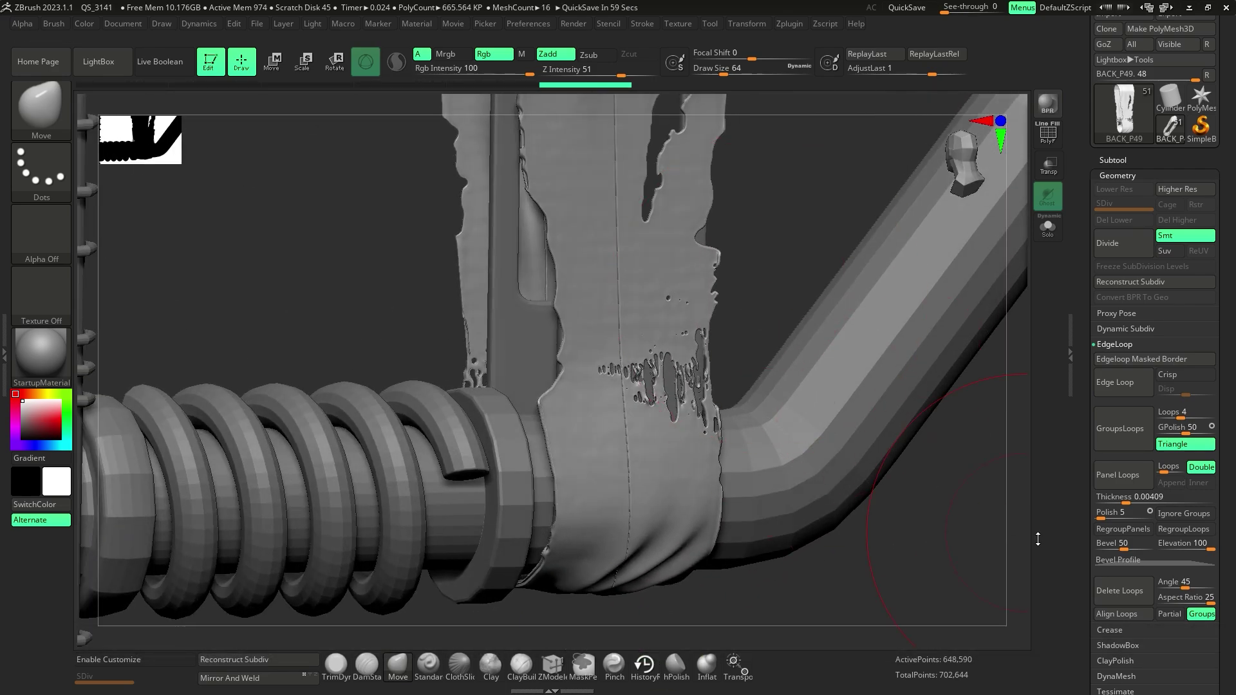
Step: Display the polyframe and assign separate polygroups to the two strap halves with Auto Groups
{"action": "left_click", "coordinate": [1048, 132]}
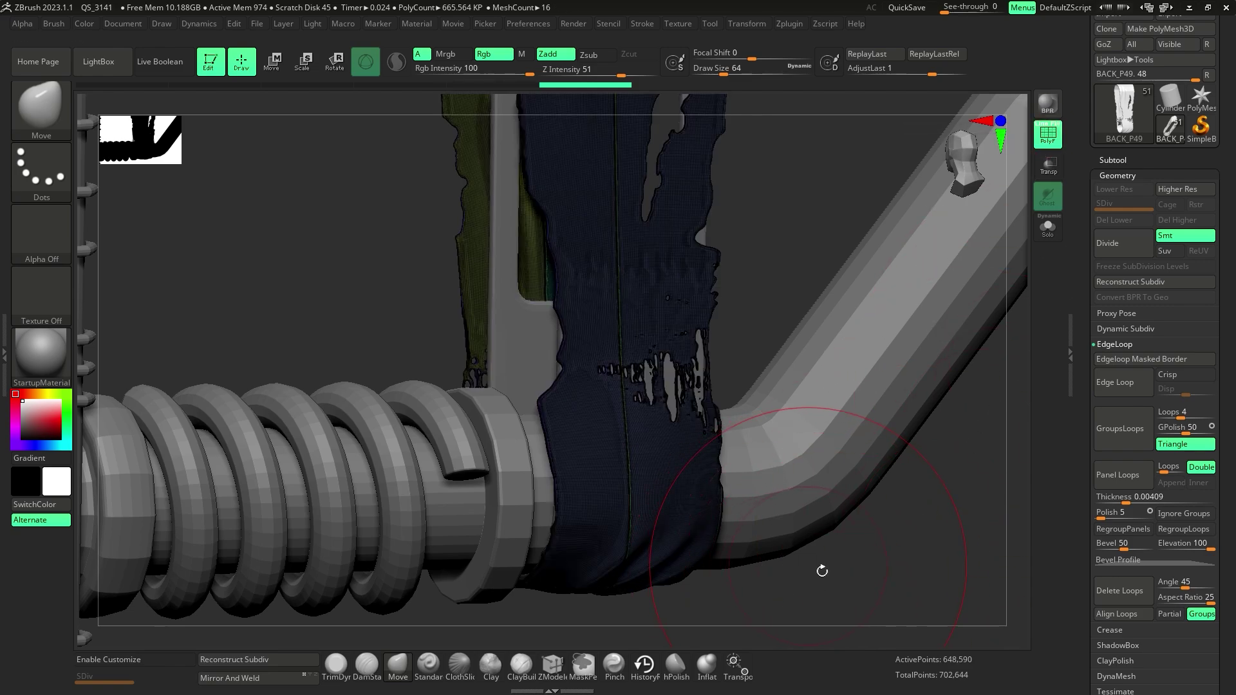
{"action": "left_click_drag", "start_coordinate": [822, 571], "coordinate": [850, 554]}
{"action": "left_click", "coordinate": [1114, 344]}
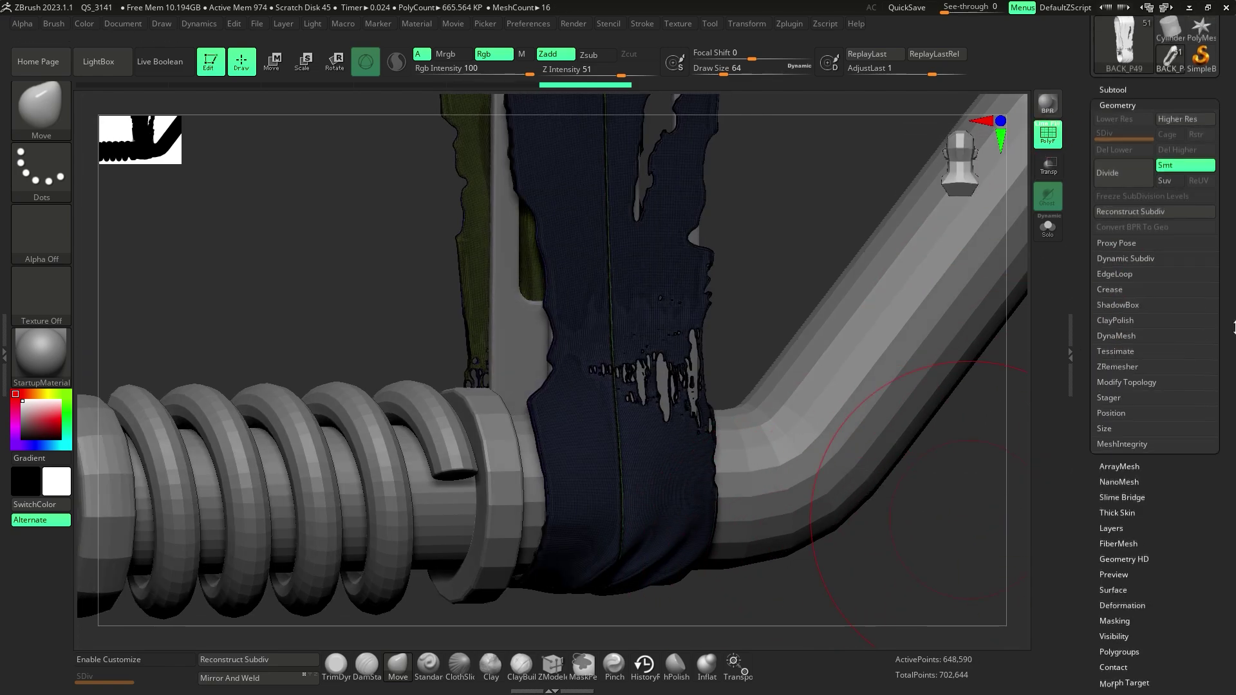
{"action": "scroll", "coordinate": [1190, 423], "scroll_direction": "down", "scroll_amount": 3}
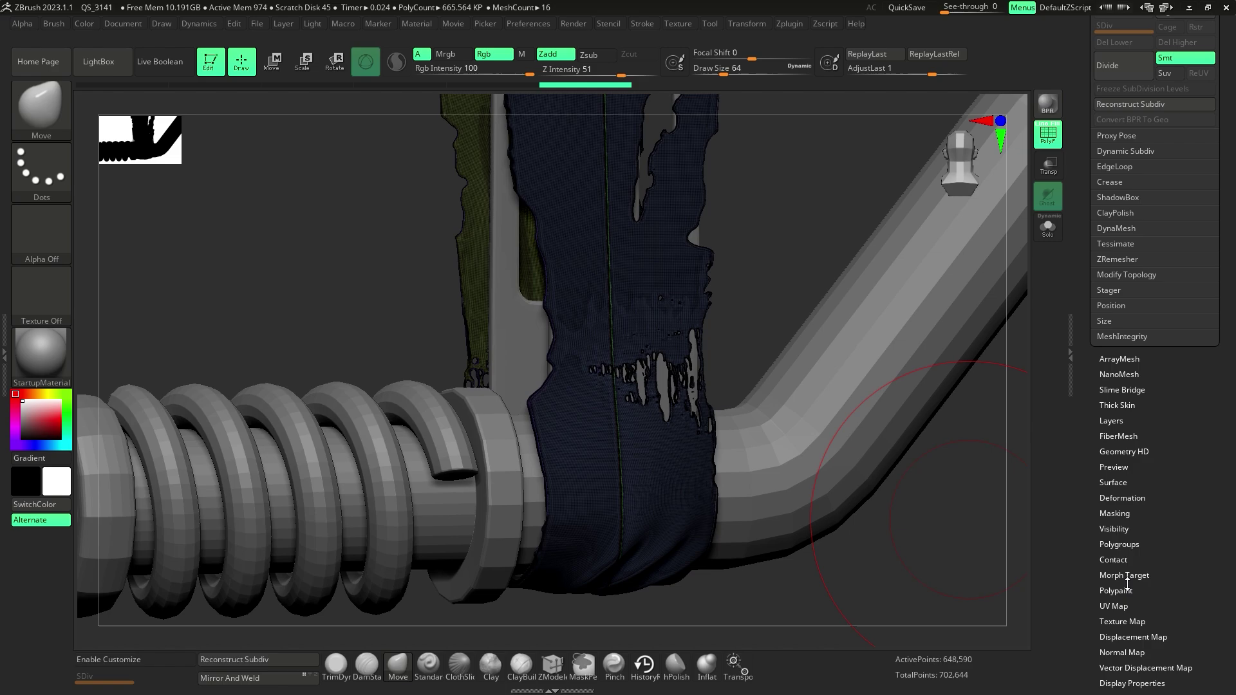
{"action": "left_click", "coordinate": [1119, 544]}
{"action": "left_click", "coordinate": [1129, 237]}
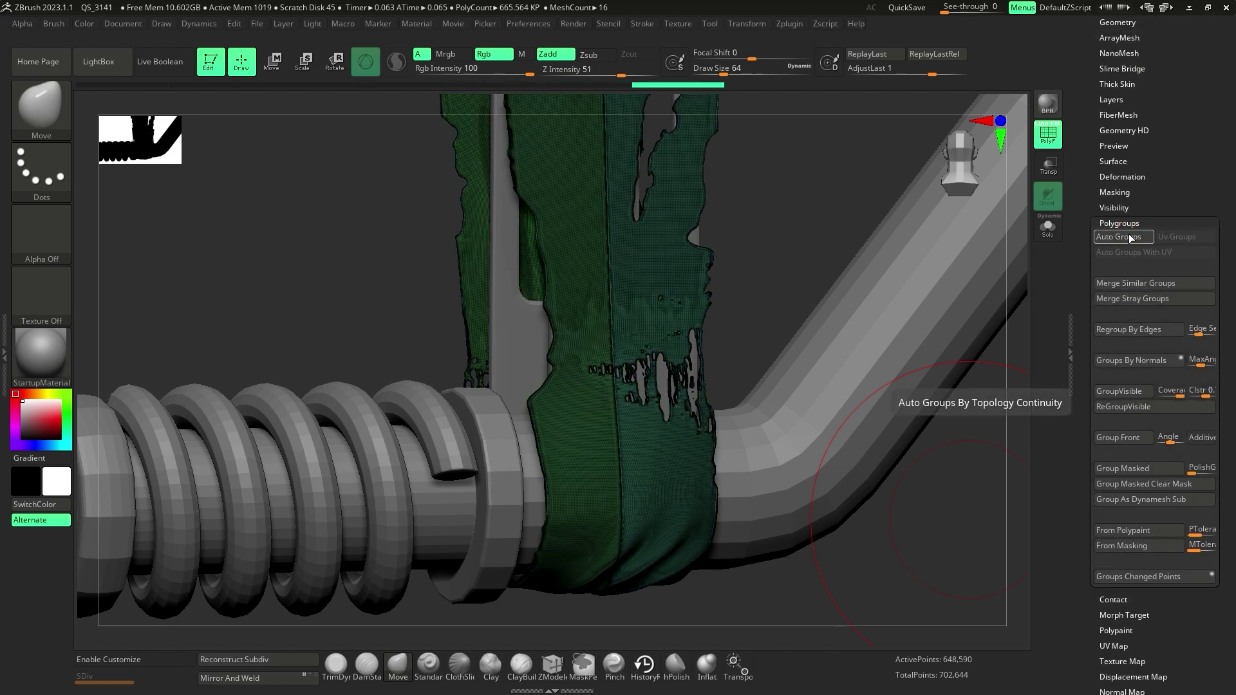
{"action": "left_click", "coordinate": [1129, 234]}
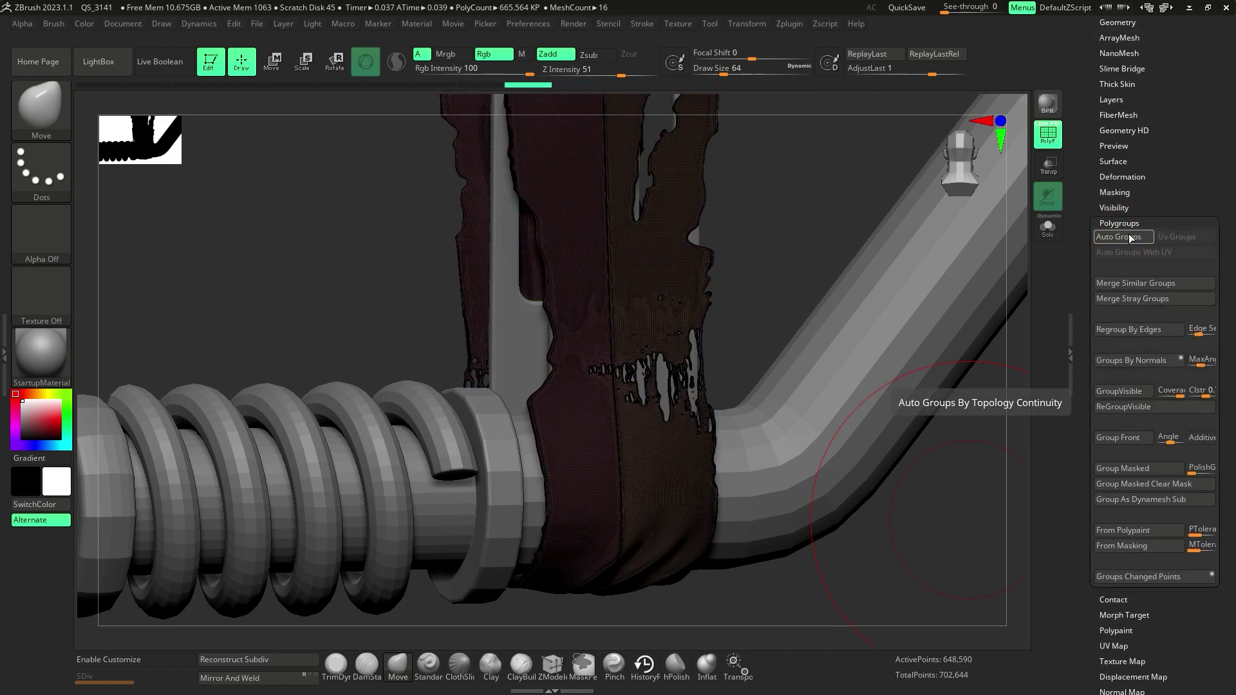
{"action": "left_click", "coordinate": [1129, 233]}
Step: Using the Move Topological brush at draw size 44, pull one strap half into shape along the centre split and lower folds
{"action": "left_click_drag", "start_coordinate": [863, 541], "coordinate": [852, 438]}
{"action": "left_click_drag", "start_coordinate": [830, 483], "coordinate": [775, 550], "text": "alt"}
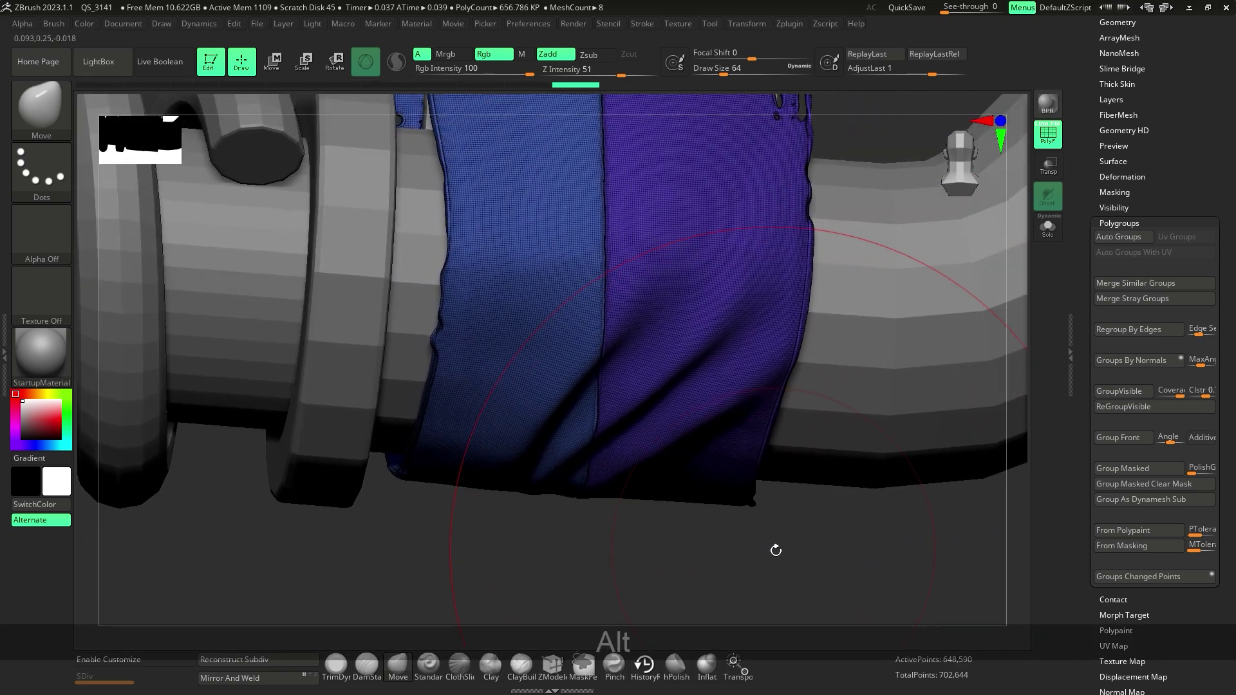
{"action": "left_click", "coordinate": [41, 106]}
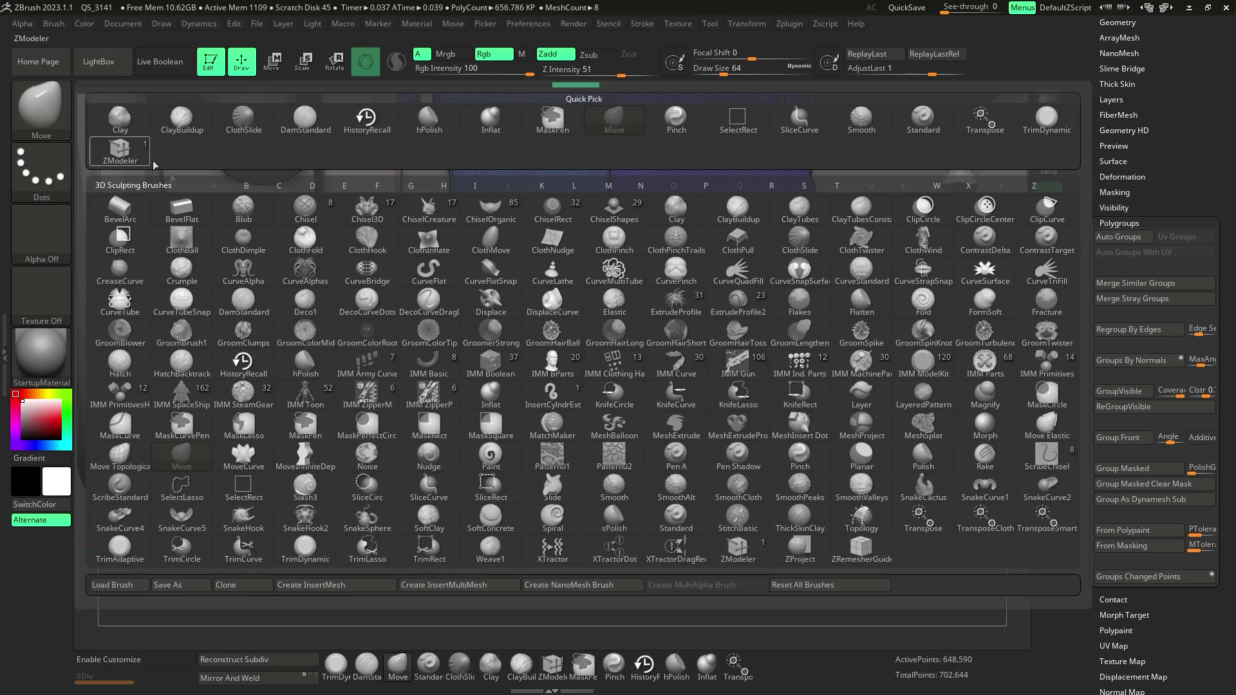
{"action": "key", "text": "m"}
{"action": "left_click", "coordinate": [119, 458]}
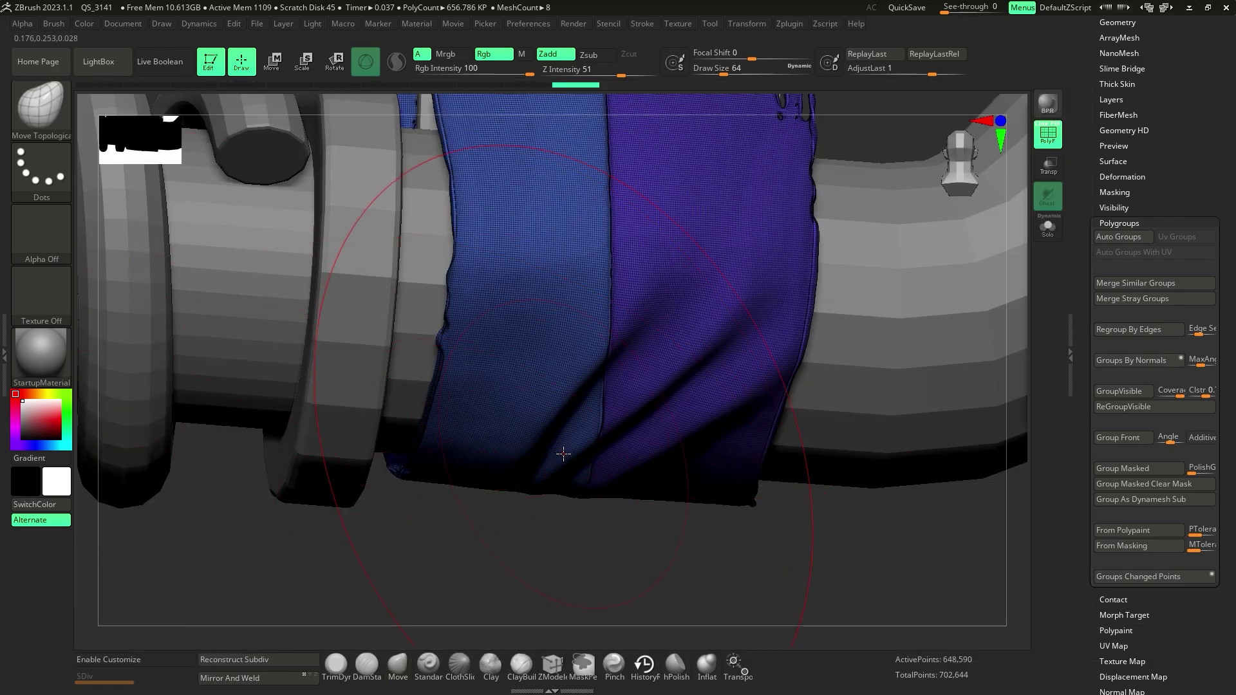
{"action": "key", "text": "bracketleft"}
{"action": "key", "text": "bracketleft"}
{"action": "key", "text": "bracketleft"}
{"action": "key", "text": "bracketleft"}
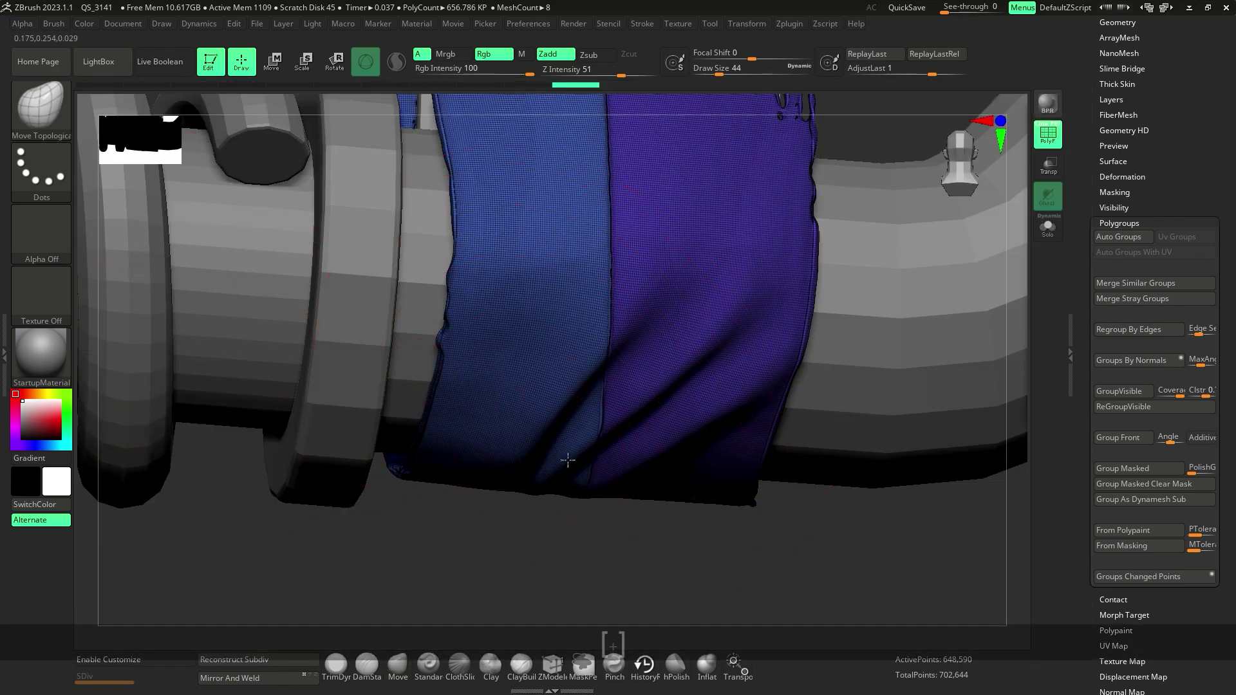
{"action": "left_click_drag", "start_coordinate": [568, 460], "coordinate": [567, 493]}
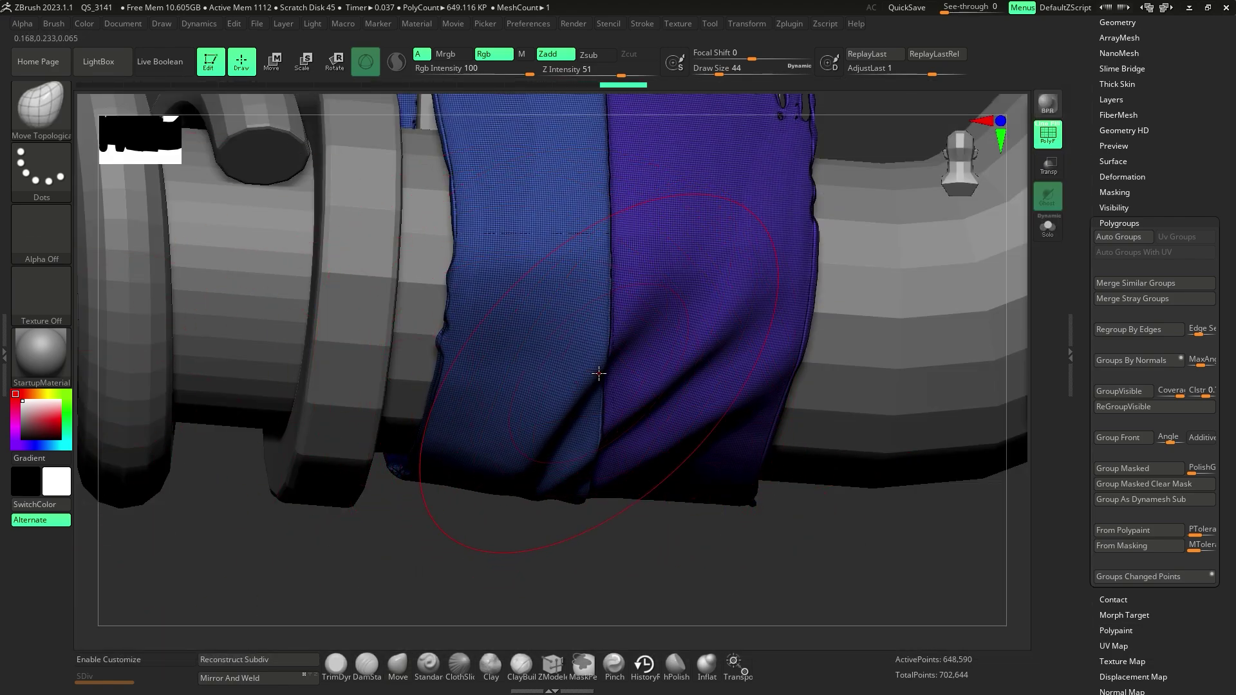
{"action": "left_click_drag", "start_coordinate": [599, 373], "coordinate": [599, 392]}
{"action": "left_click_drag", "start_coordinate": [540, 246], "coordinate": [546, 240]}
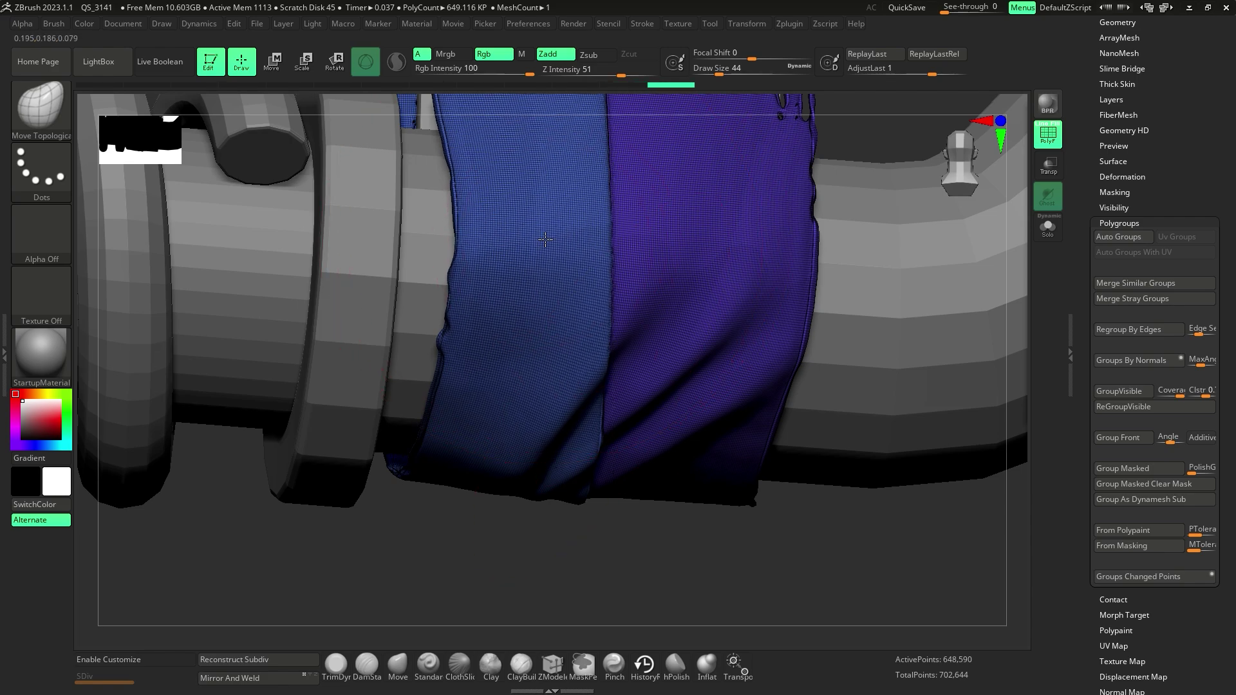
Step: Isolate the strap and pull the blue half's split edge across the lower bend with Move Topological at draw size 44
{"action": "mouse_move", "coordinate": [746, 503]}
{"action": "left_mouse_down"}
{"action": "mouse_move", "coordinate": [740, 515]}
{"action": "mouse_move", "coordinate": [747, 506]}
{"action": "left_mouse_up"}
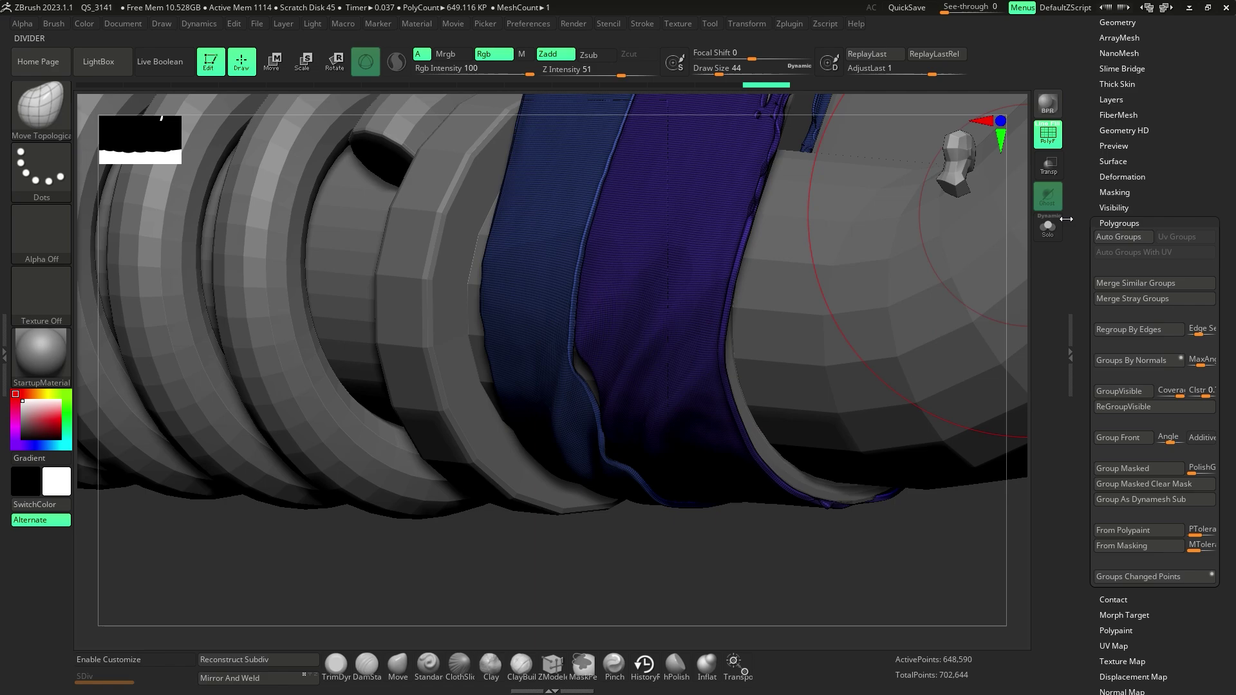
{"action": "left_click", "coordinate": [1048, 227]}
{"action": "mouse_move", "coordinate": [953, 515]}
{"action": "left_mouse_down"}
{"action": "mouse_move", "coordinate": [820, 440]}
{"action": "mouse_move", "coordinate": [805, 416]}
{"action": "left_mouse_up"}
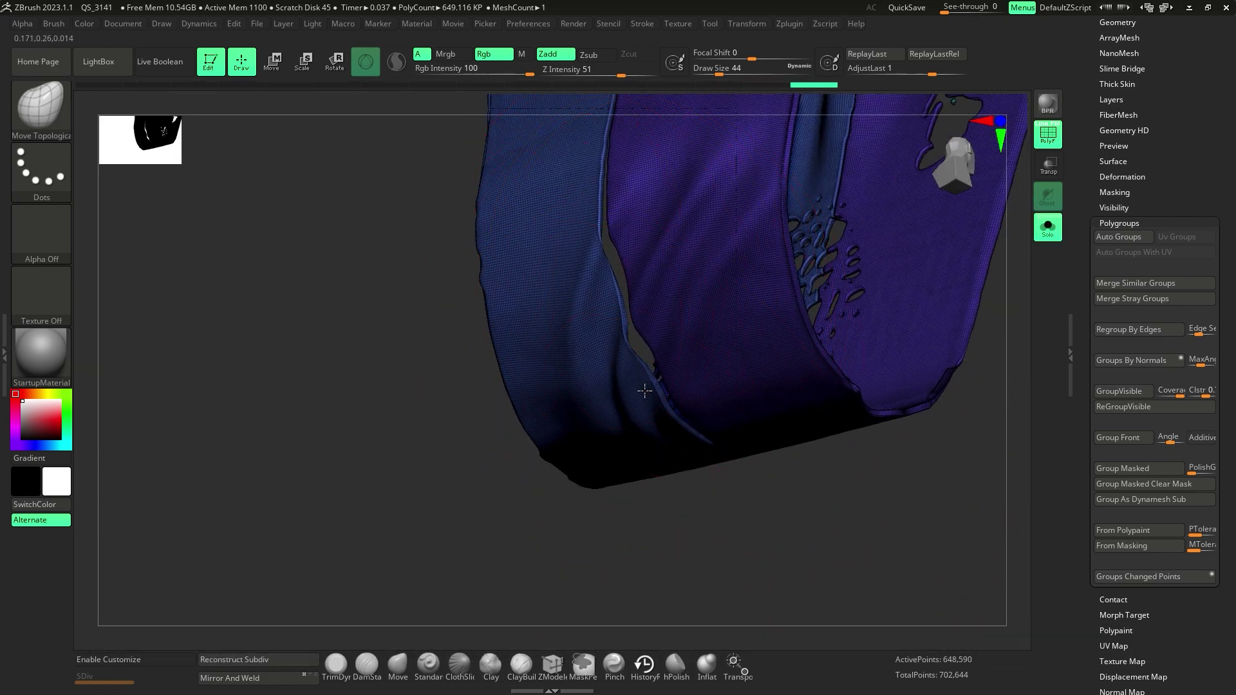
{"action": "mouse_move", "coordinate": [644, 390]}
{"action": "left_mouse_down"}
{"action": "mouse_move", "coordinate": [665, 383]}
{"action": "mouse_move", "coordinate": [634, 358]}
{"action": "mouse_move", "coordinate": [619, 365]}
{"action": "left_mouse_up"}
{"action": "mouse_move", "coordinate": [933, 535]}
{"action": "left_mouse_down"}
{"action": "mouse_move", "coordinate": [882, 566]}
{"action": "mouse_move", "coordinate": [729, 449]}
{"action": "left_mouse_up"}
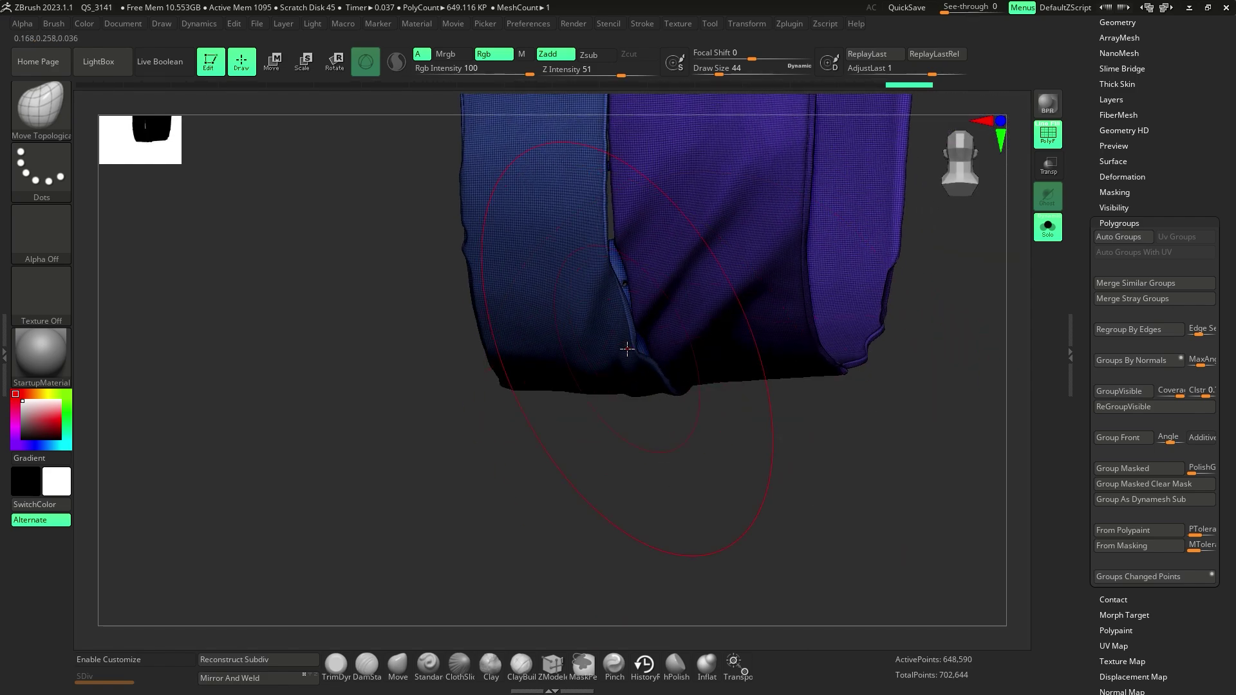
{"action": "left_click_drag", "start_coordinate": [629, 351], "coordinate": [634, 356]}
{"action": "left_click_drag", "start_coordinate": [677, 398], "coordinate": [715, 403]}
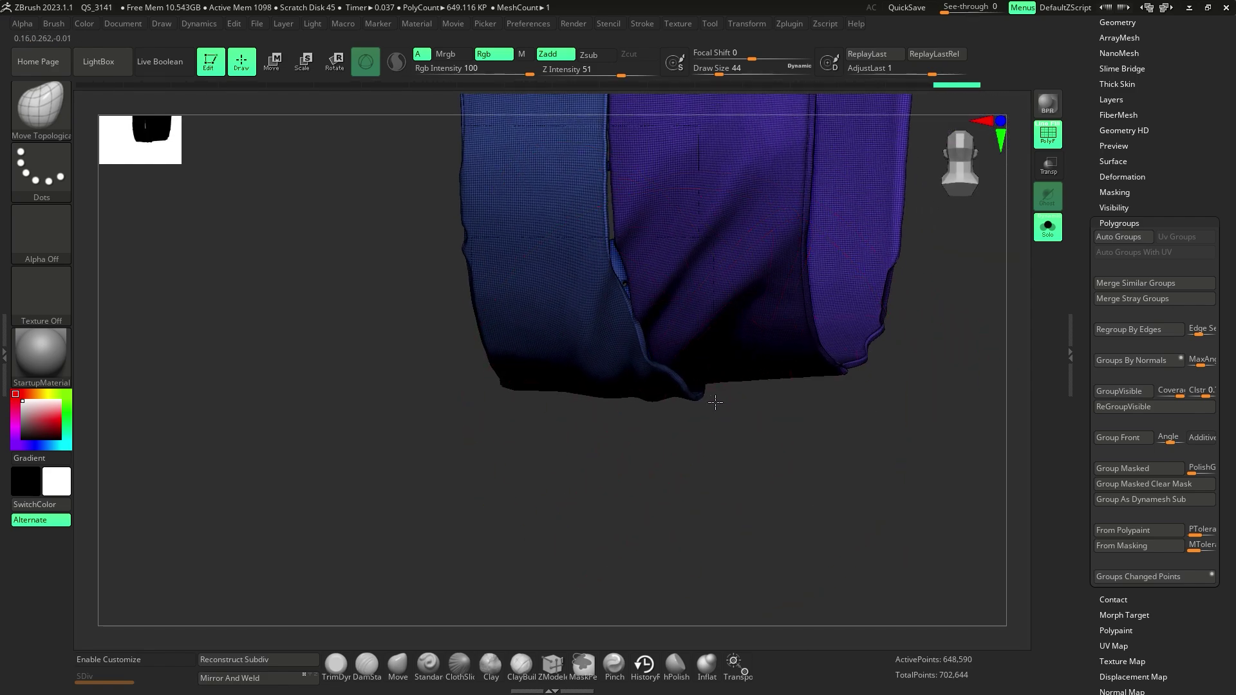
{"action": "left_click_drag", "start_coordinate": [799, 451], "coordinate": [640, 381]}
{"action": "left_click_drag", "start_coordinate": [585, 318], "coordinate": [572, 315]}
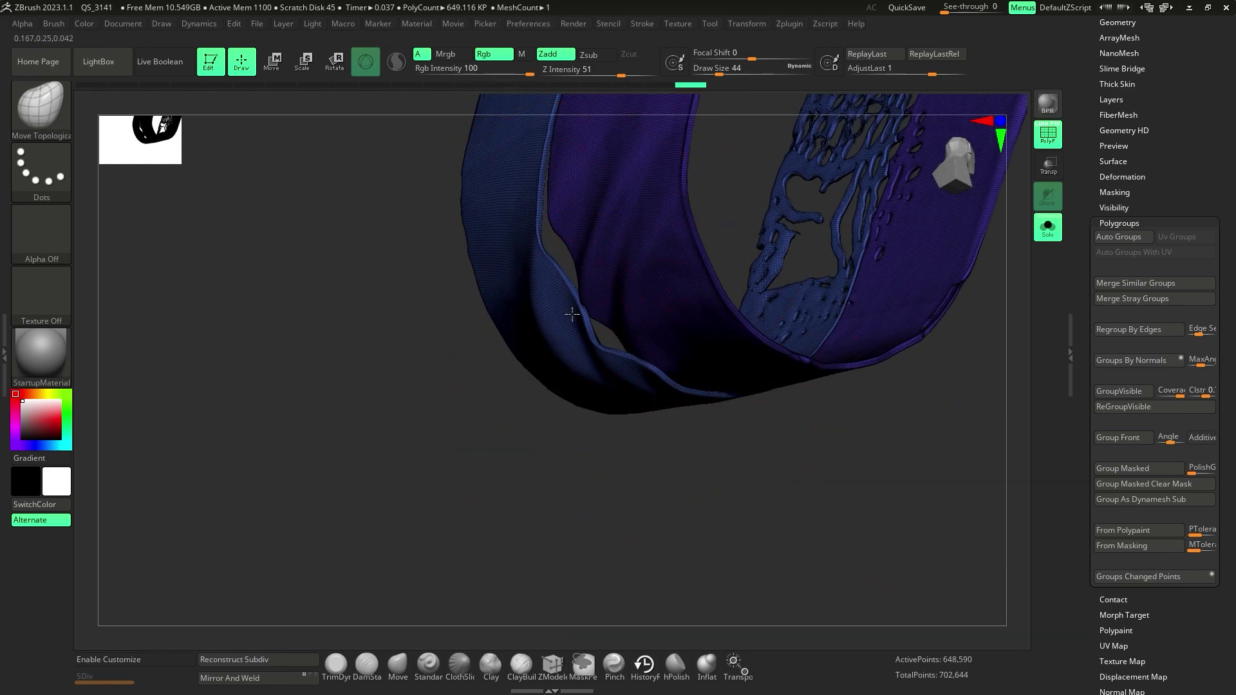
{"action": "left_click_drag", "start_coordinate": [644, 450], "coordinate": [609, 320]}
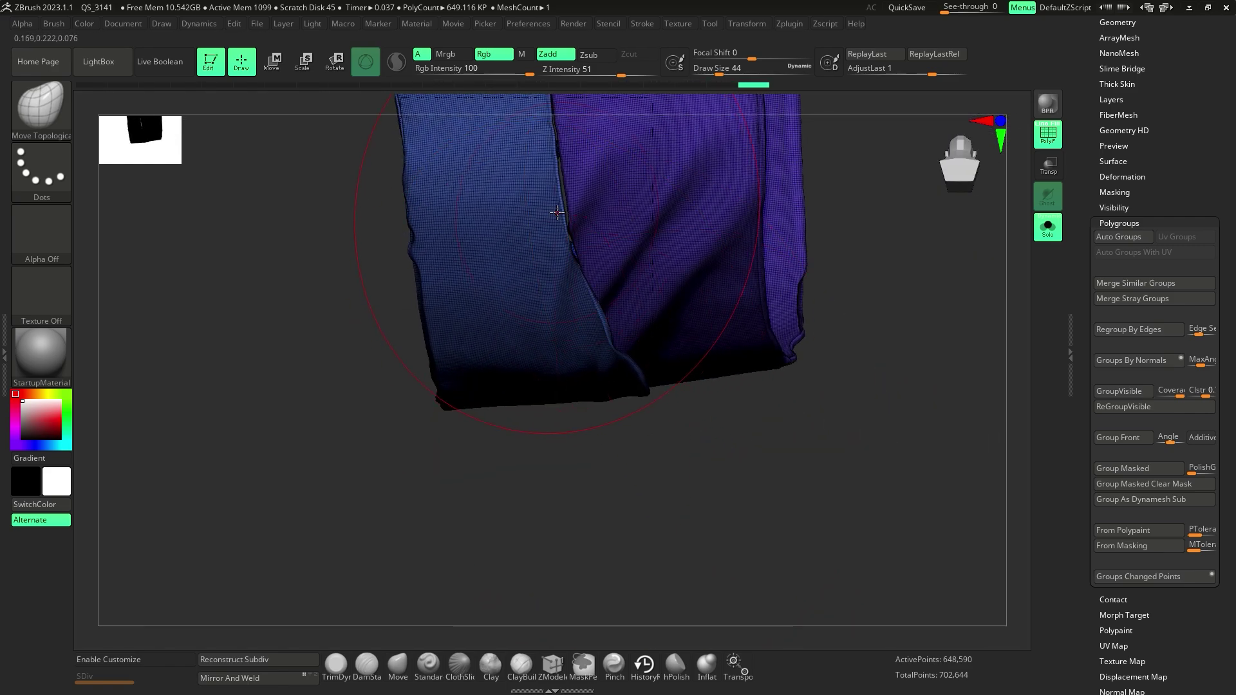
Step: Reduce the draw size to 9 and refine the blue half's edge to open a small gap along the split above the lower bend
{"action": "key", "text": "bracketleft"}
{"action": "key", "text": "bracketleft"}
{"action": "key", "text": "bracketleft"}
{"action": "key", "text": "bracketleft"}
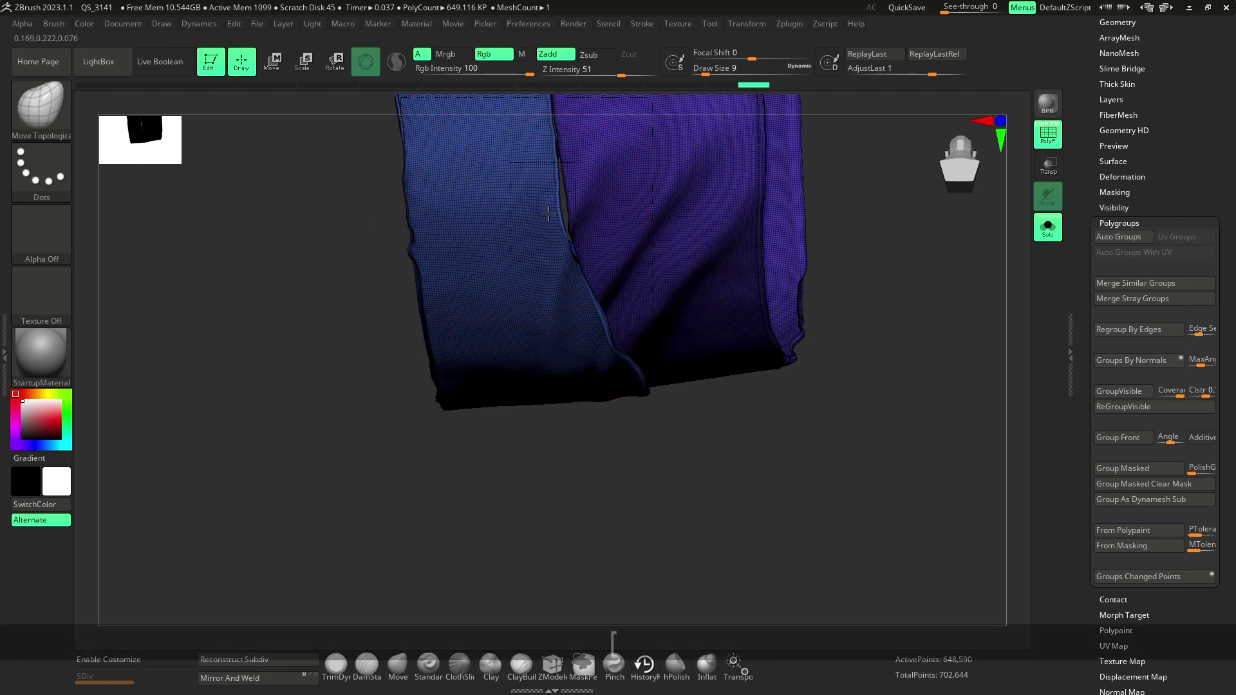
{"action": "left_click_drag", "start_coordinate": [549, 213], "coordinate": [563, 267]}
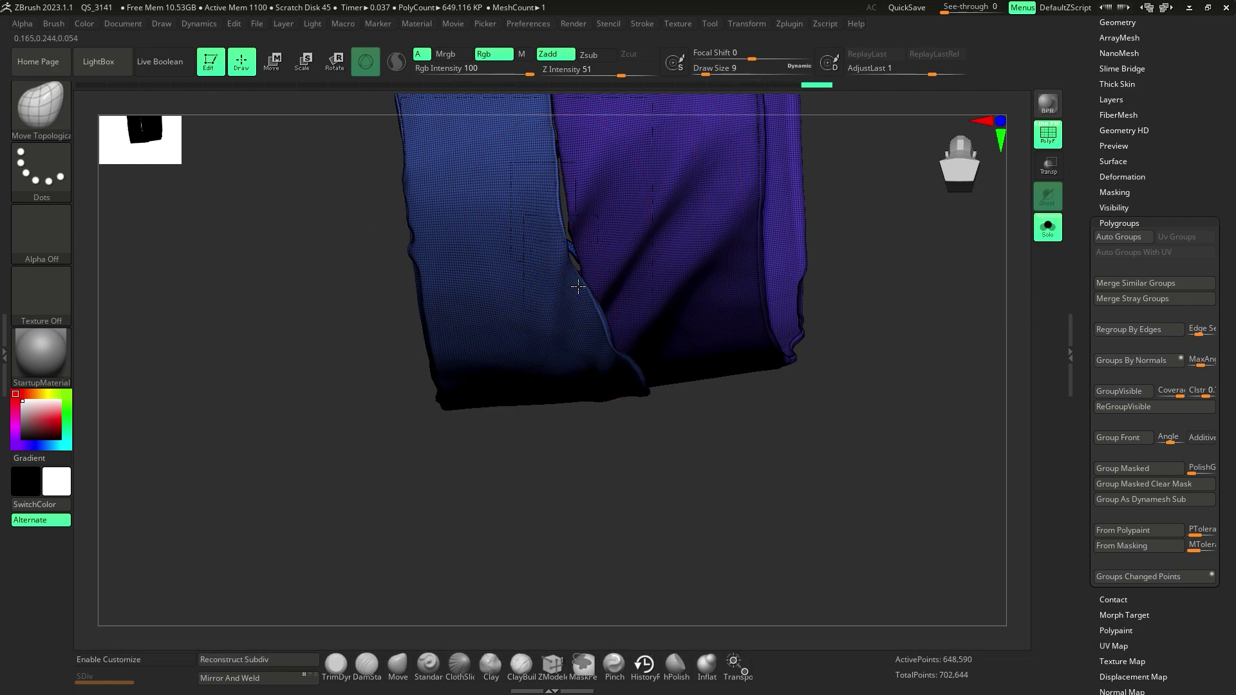
{"action": "left_click_drag", "start_coordinate": [793, 361], "coordinate": [612, 344]}
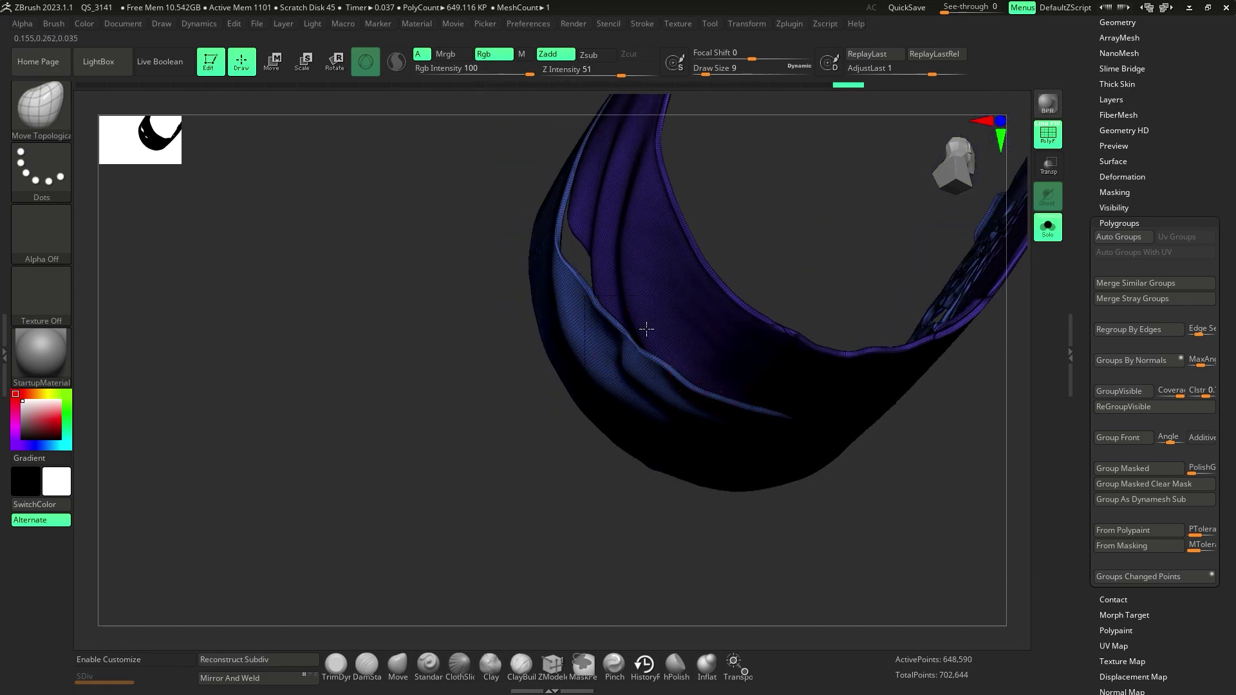
{"action": "left_click_drag", "start_coordinate": [828, 465], "coordinate": [891, 431]}
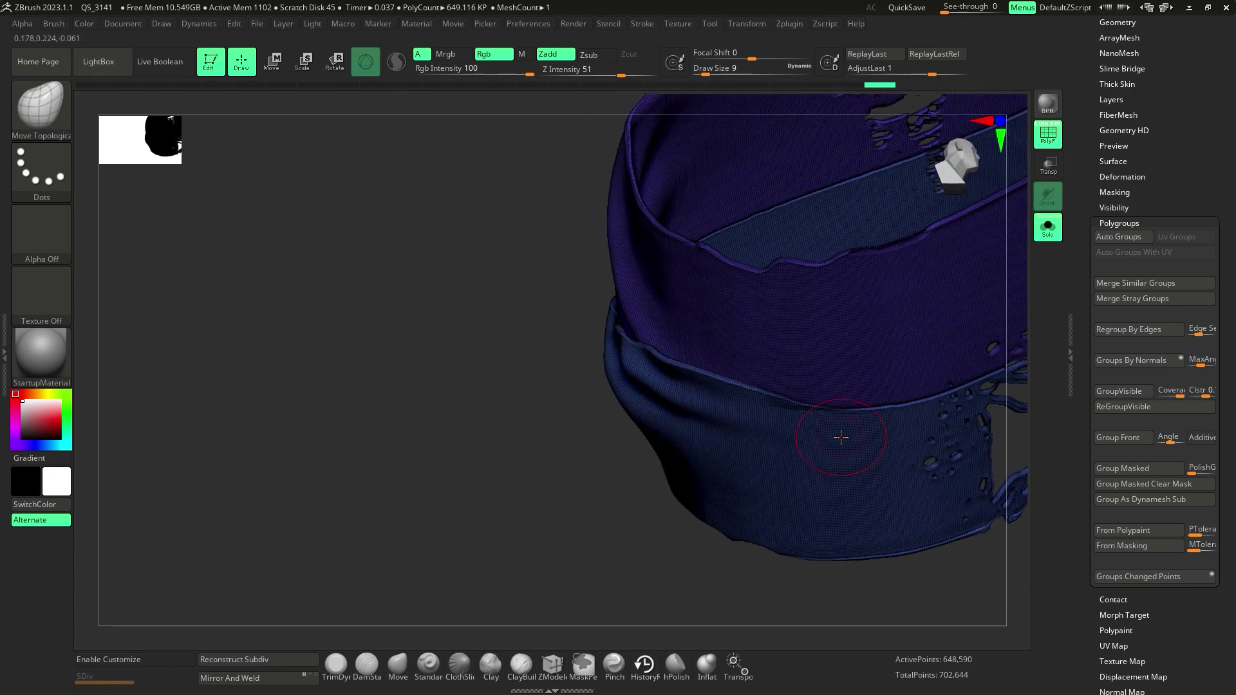
Step: With draw size 18, pull the blue half's edge into a gentle wave between the lower bend and the perforated tear
{"action": "key", "text": "bracketright"}
{"action": "key", "text": "bracketright"}
{"action": "key", "text": "bracketright"}
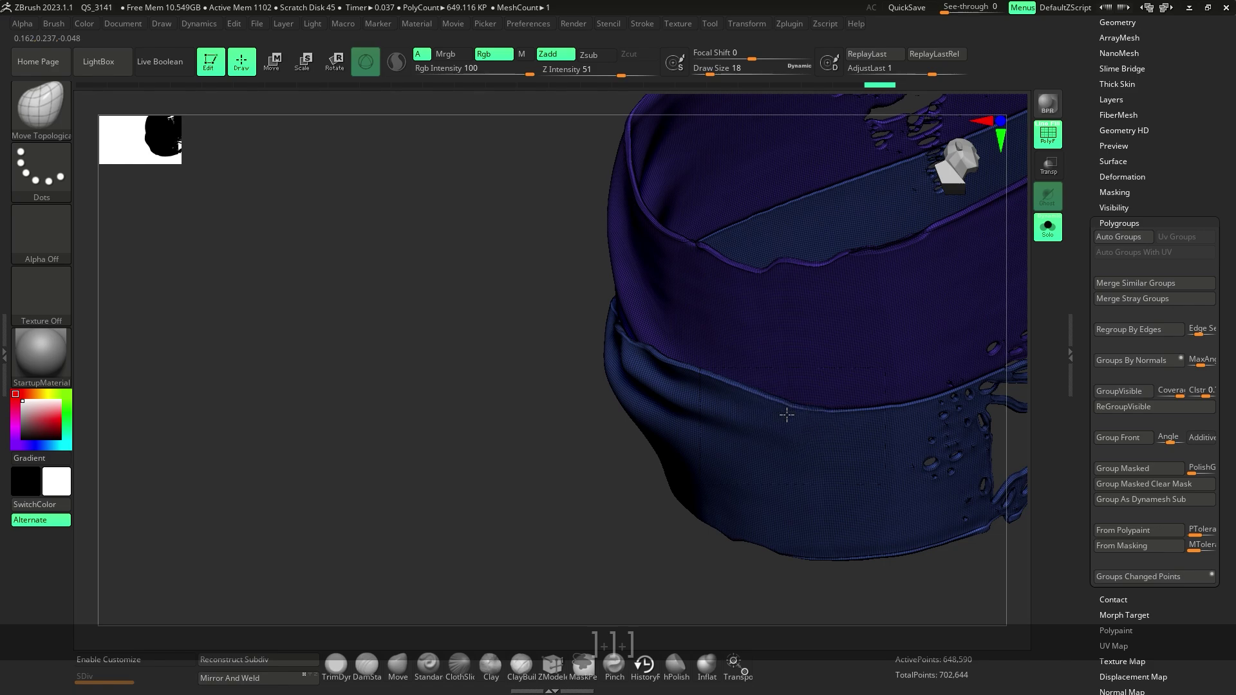
{"action": "left_click_drag", "start_coordinate": [585, 419], "coordinate": [754, 421]}
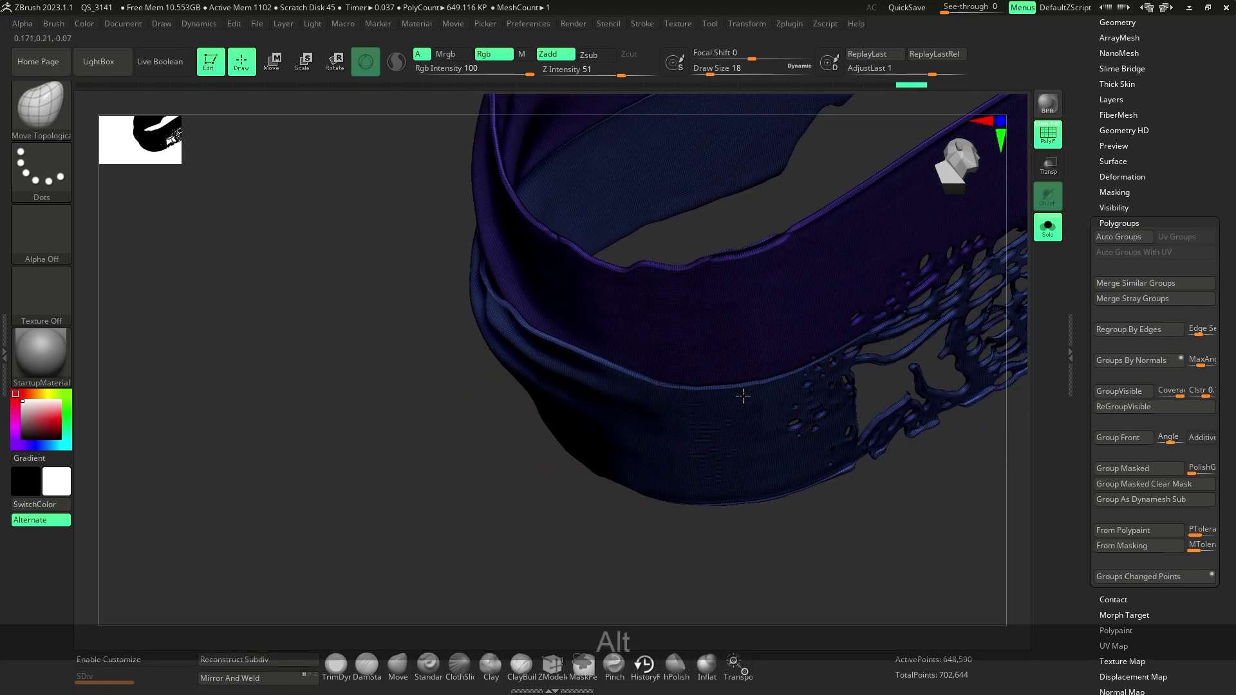
{"action": "left_click_drag", "start_coordinate": [480, 444], "coordinate": [514, 370]}
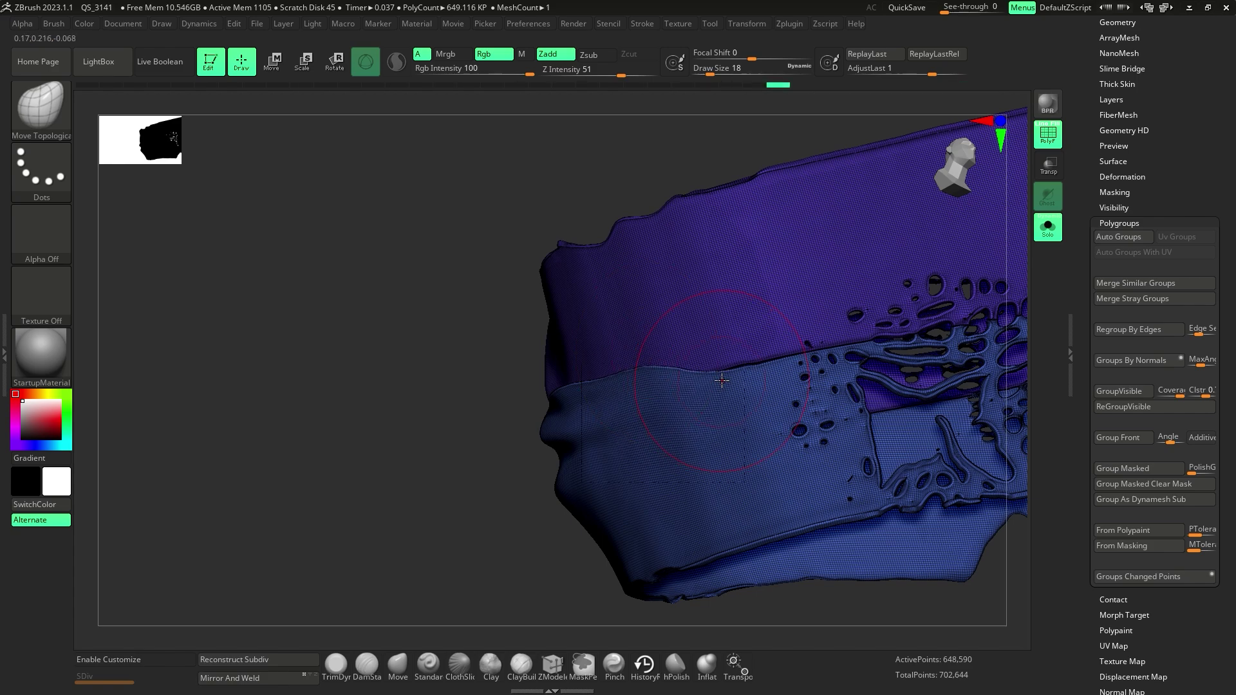
{"action": "mouse_move", "coordinate": [412, 489]}
{"action": "left_mouse_down"}
{"action": "mouse_move", "coordinate": [367, 518]}
{"action": "mouse_move", "coordinate": [757, 383]}
{"action": "left_mouse_up"}
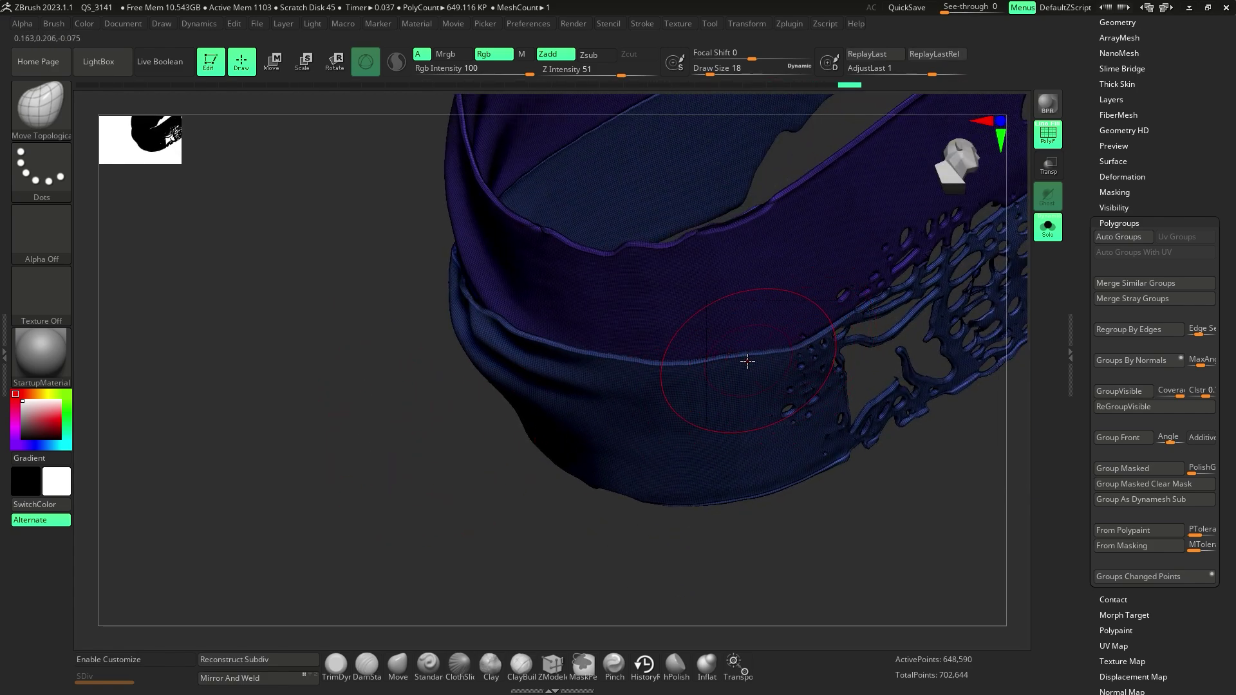
{"action": "mouse_move", "coordinate": [491, 464]}
{"action": "left_mouse_down"}
{"action": "mouse_move", "coordinate": [463, 400]}
{"action": "mouse_move", "coordinate": [408, 384]}
{"action": "mouse_move", "coordinate": [631, 338]}
{"action": "mouse_move", "coordinate": [569, 319]}
{"action": "left_mouse_up"}
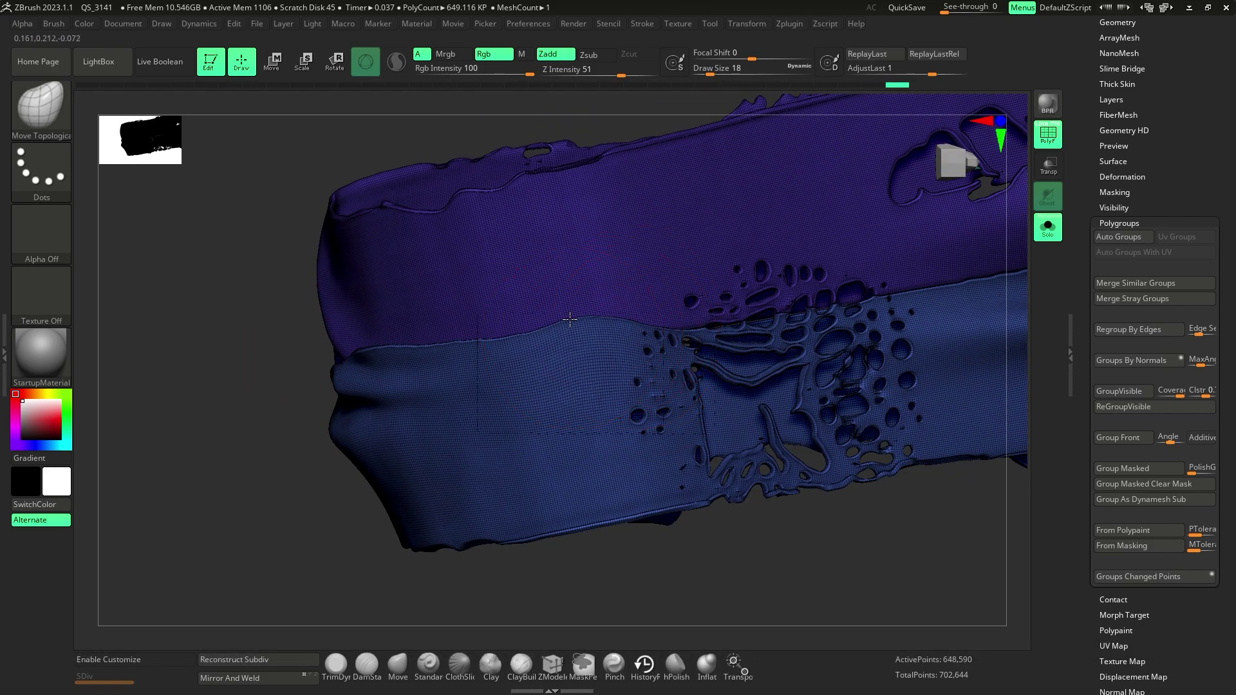
{"action": "left_click_drag", "start_coordinate": [642, 340], "coordinate": [669, 309]}
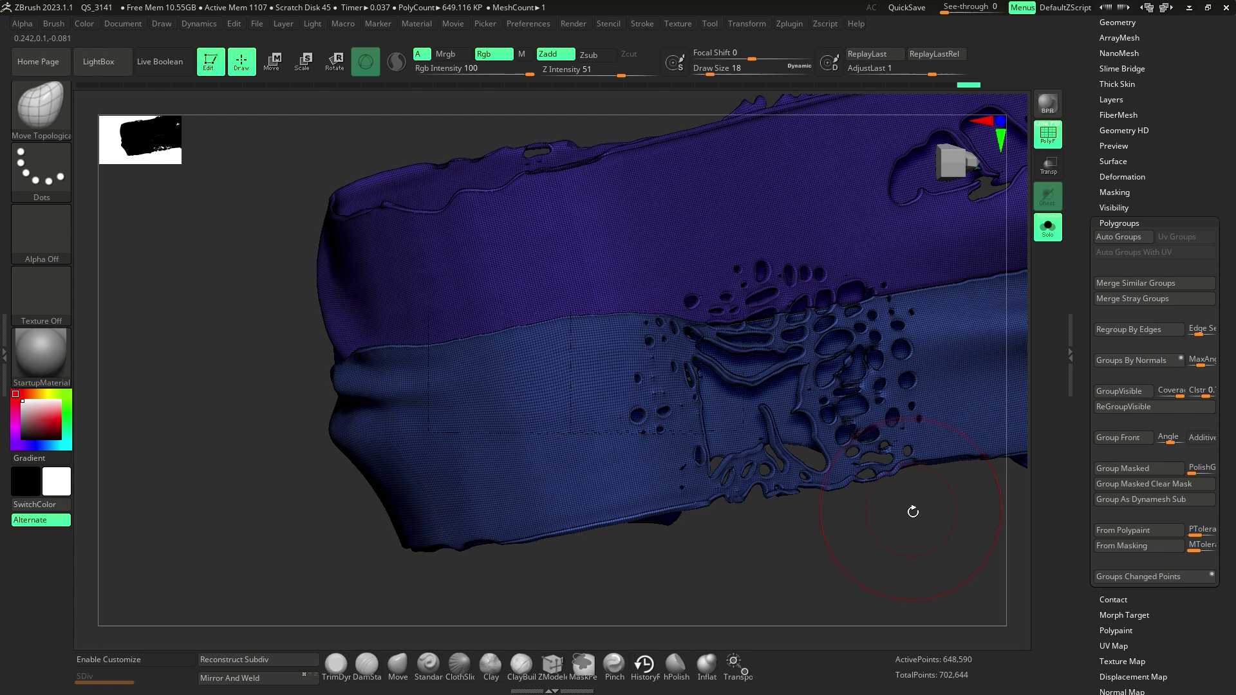
Step: Pull the blue half's split edge up over the purple half above the perforated tear
{"action": "left_click_drag", "start_coordinate": [912, 512], "coordinate": [657, 482], "text": "alt"}
{"action": "left_click_drag", "start_coordinate": [489, 320], "coordinate": [490, 283]}
{"action": "left_click_drag", "start_coordinate": [556, 309], "coordinate": [552, 282]}
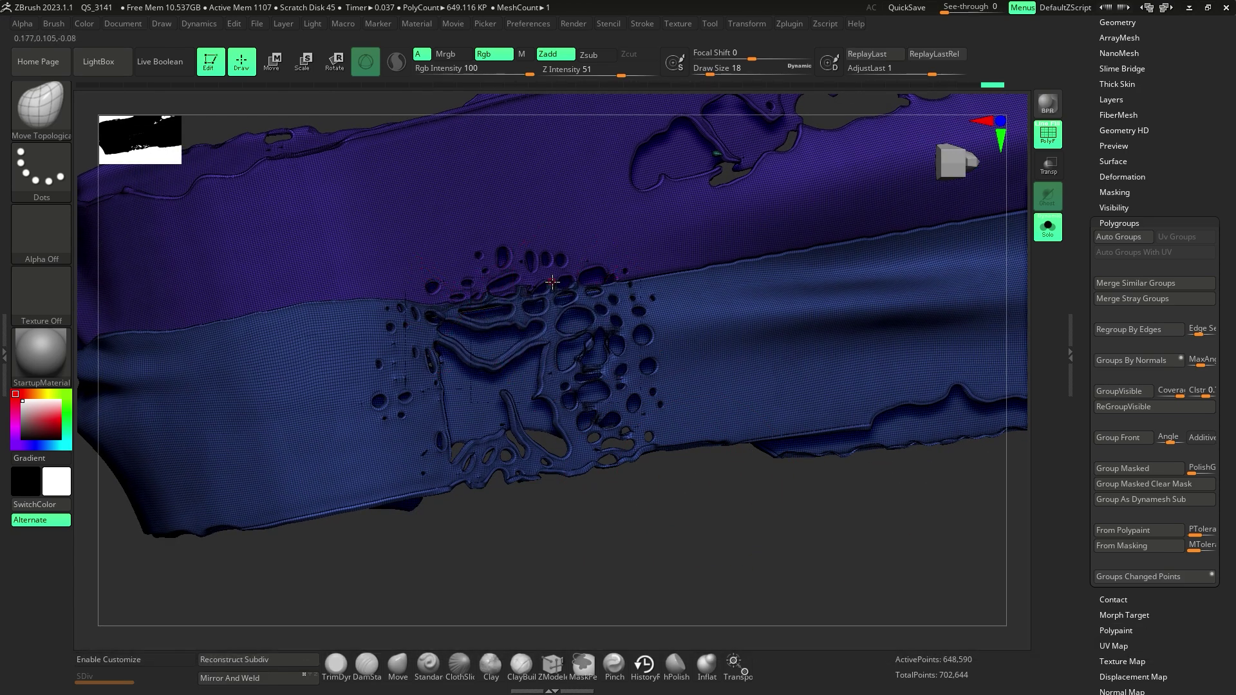
{"action": "left_click_drag", "start_coordinate": [695, 528], "coordinate": [643, 513]}
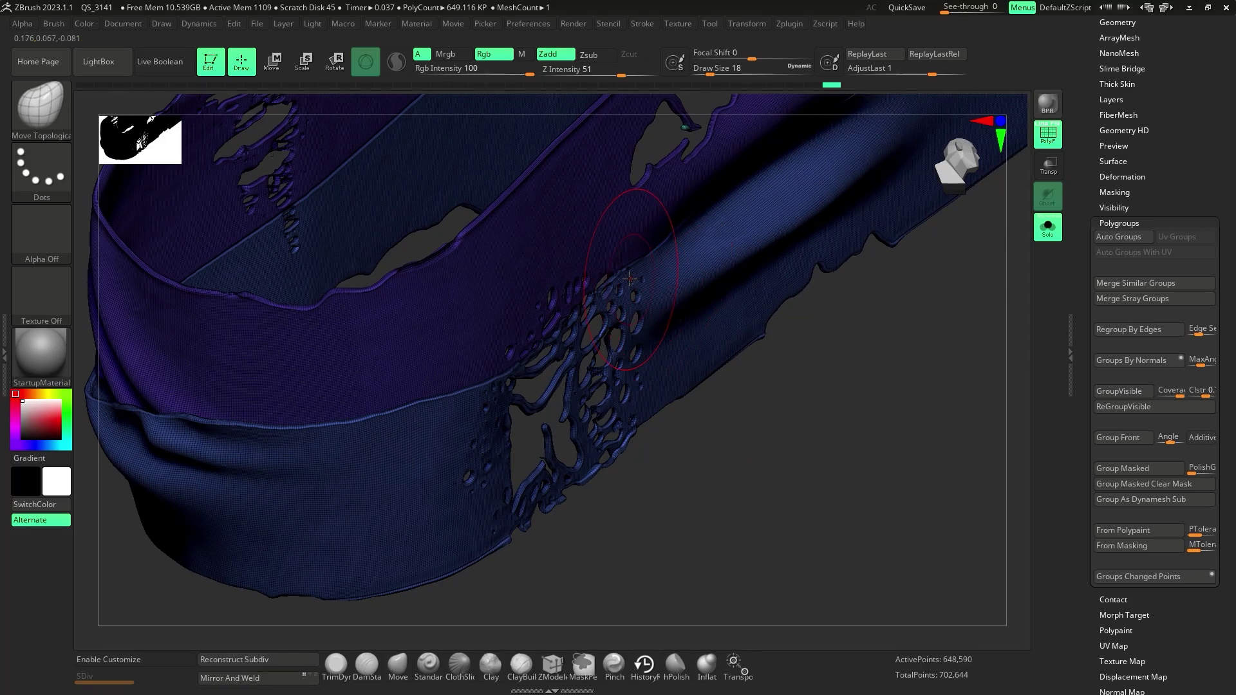
{"action": "left_click_drag", "start_coordinate": [742, 420], "coordinate": [781, 544]}
{"action": "left_click_drag", "start_coordinate": [759, 543], "coordinate": [748, 543]}
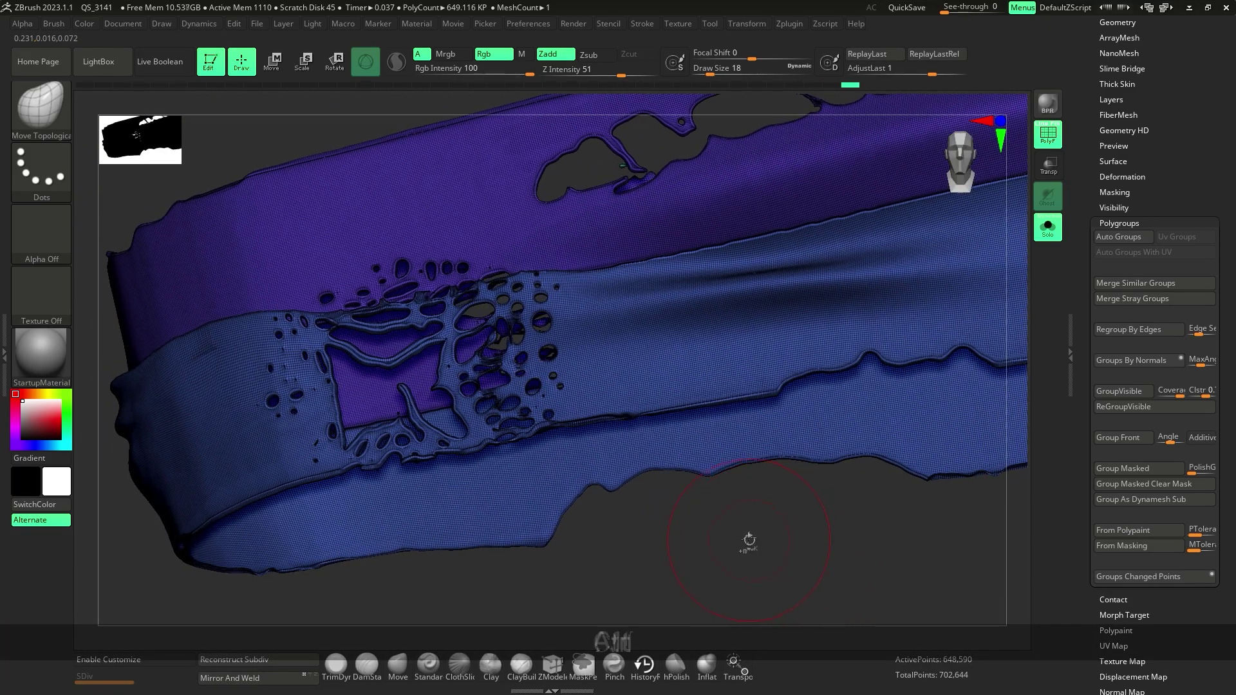
Step: Increase the draw size to 58 and reshape the split edges of both halves around the strap's upper bend
{"action": "mouse_move", "coordinate": [883, 550]}
{"action": "left_mouse_down", "text": "alt"}
{"action": "mouse_move", "coordinate": [745, 524]}
{"action": "mouse_move", "coordinate": [798, 502]}
{"action": "mouse_move", "coordinate": [808, 571]}
{"action": "mouse_move", "coordinate": [760, 526]}
{"action": "mouse_move", "coordinate": [800, 489]}
{"action": "mouse_move", "coordinate": [805, 527]}
{"action": "mouse_move", "coordinate": [808, 478]}
{"action": "mouse_move", "coordinate": [778, 495]}
{"action": "mouse_move", "coordinate": [876, 492]}
{"action": "mouse_move", "coordinate": [797, 441]}
{"action": "left_mouse_up", "text": "alt"}
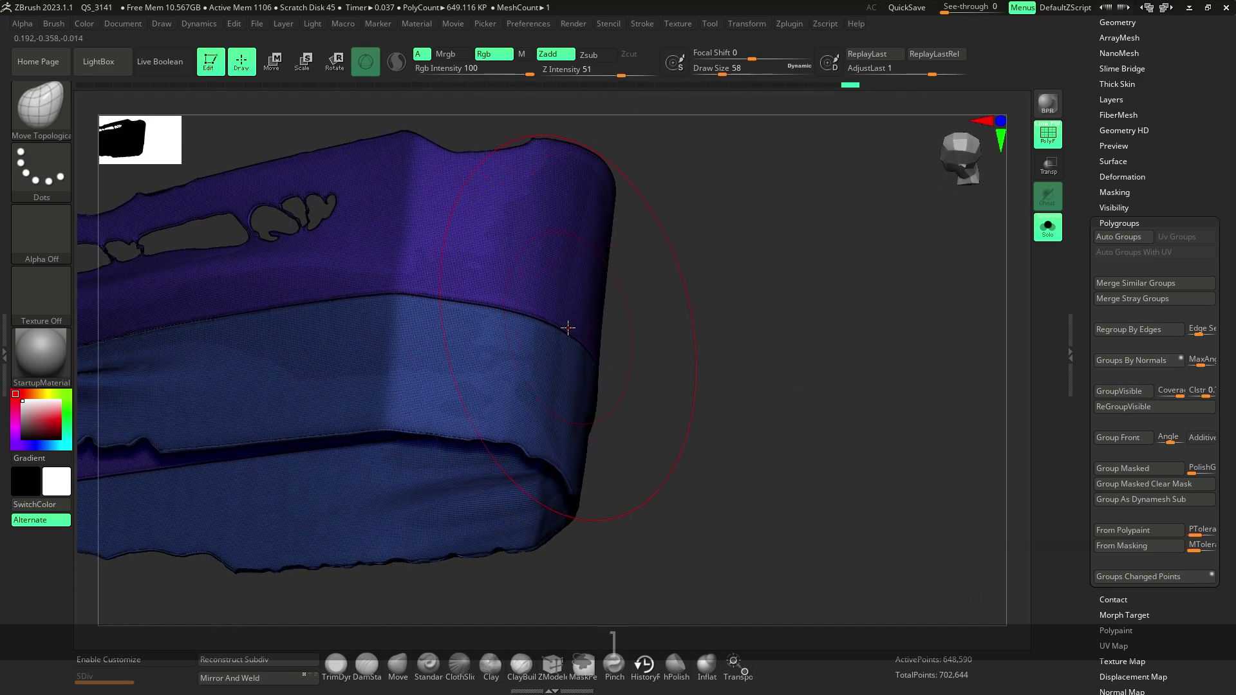
{"action": "mouse_move", "coordinate": [658, 393]}
{"action": "left_mouse_down"}
{"action": "mouse_move", "coordinate": [679, 334]}
{"action": "mouse_move", "coordinate": [672, 287]}
{"action": "left_mouse_up"}
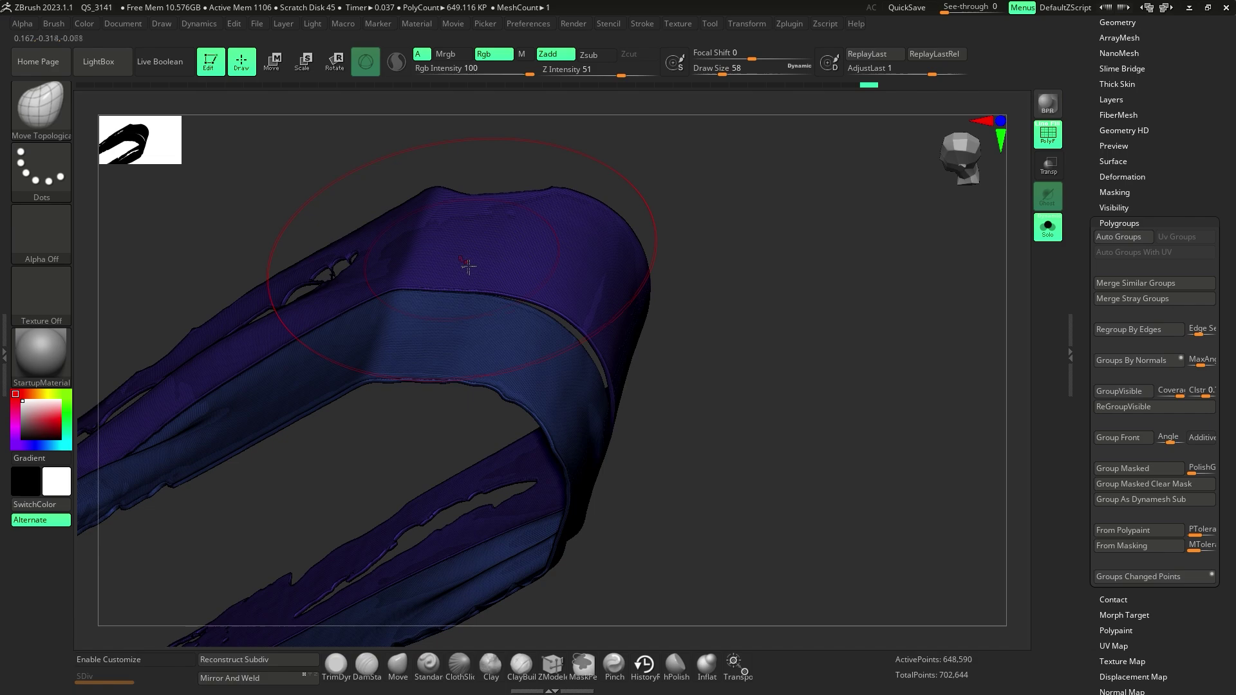
{"action": "left_click_drag", "start_coordinate": [469, 266], "coordinate": [470, 264]}
{"action": "left_click_drag", "start_coordinate": [732, 444], "coordinate": [702, 341]}
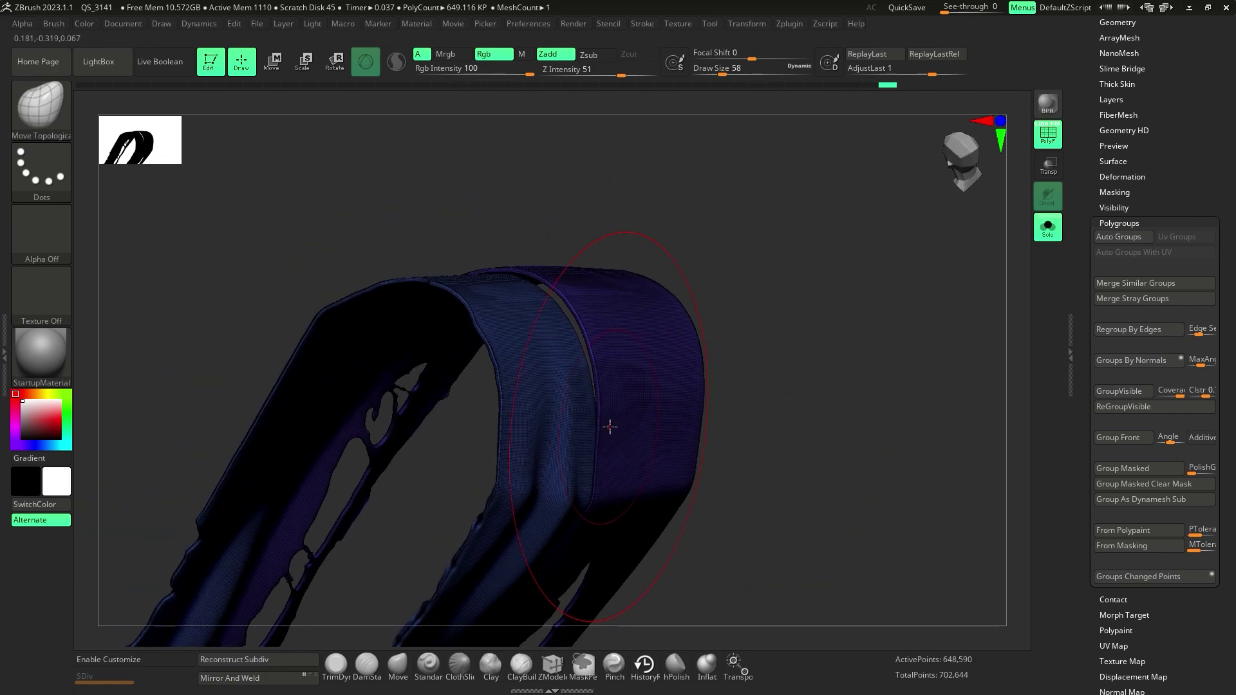
{"action": "left_click_drag", "start_coordinate": [828, 354], "coordinate": [702, 308]}
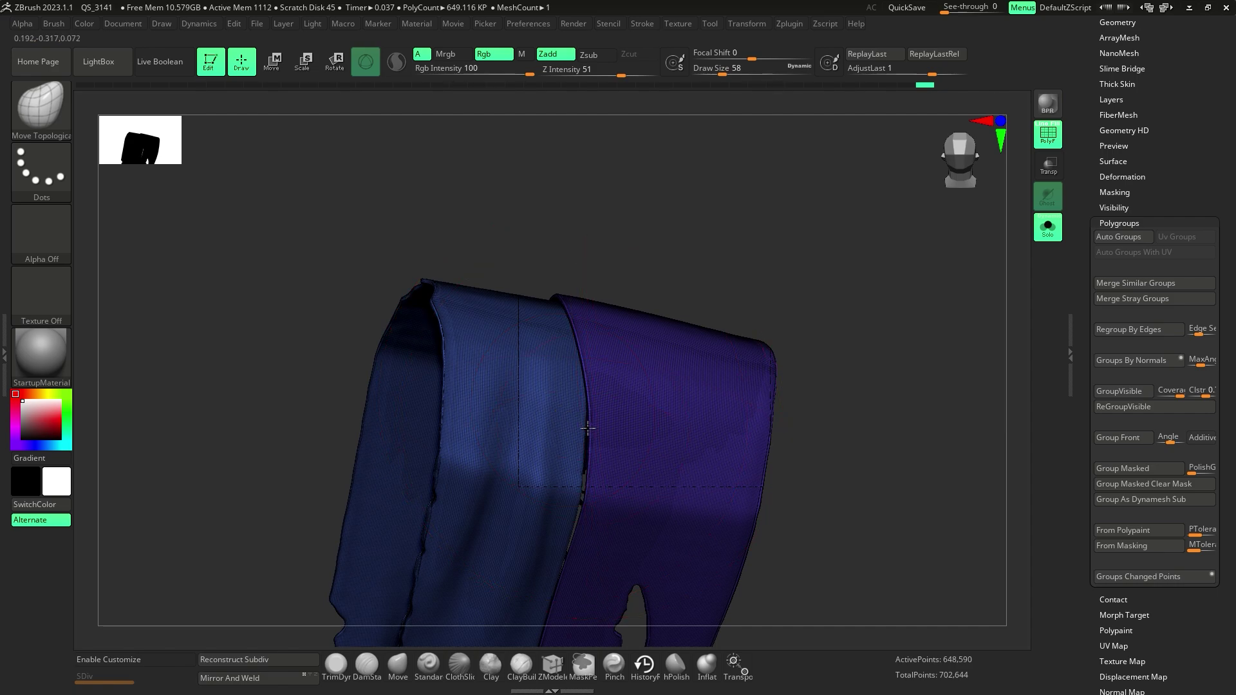
{"action": "left_click_drag", "start_coordinate": [877, 395], "coordinate": [588, 378]}
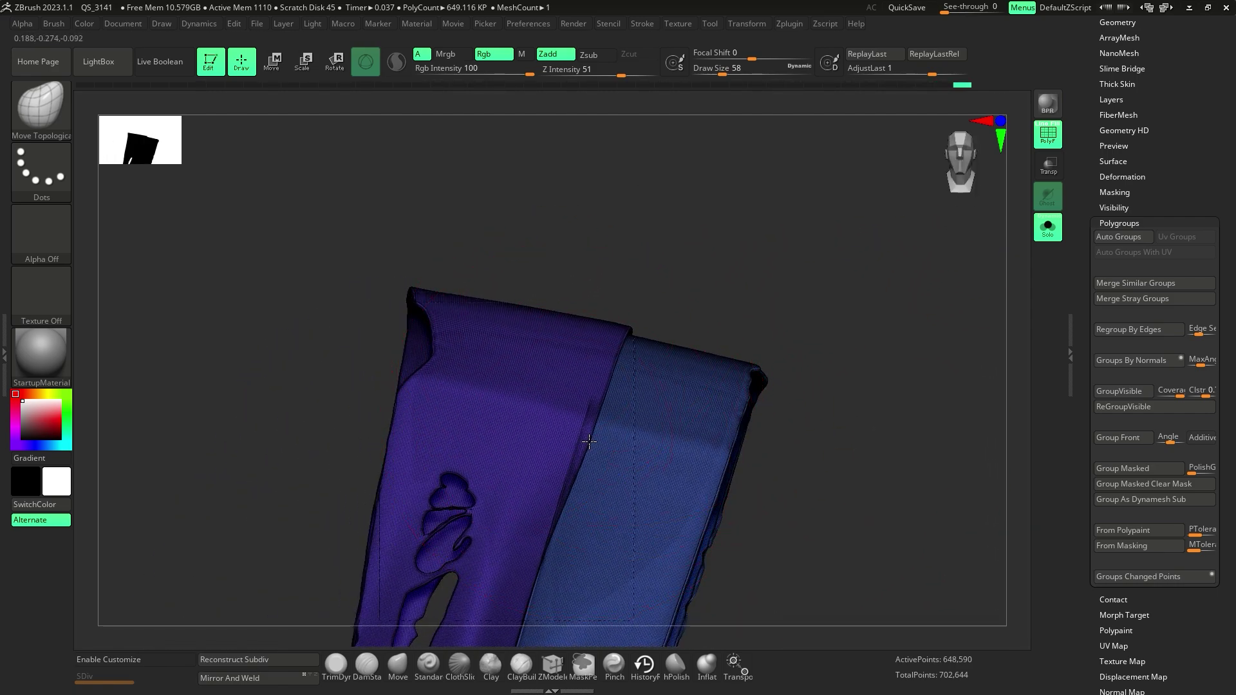
{"action": "left_click_drag", "start_coordinate": [566, 493], "coordinate": [565, 506]}
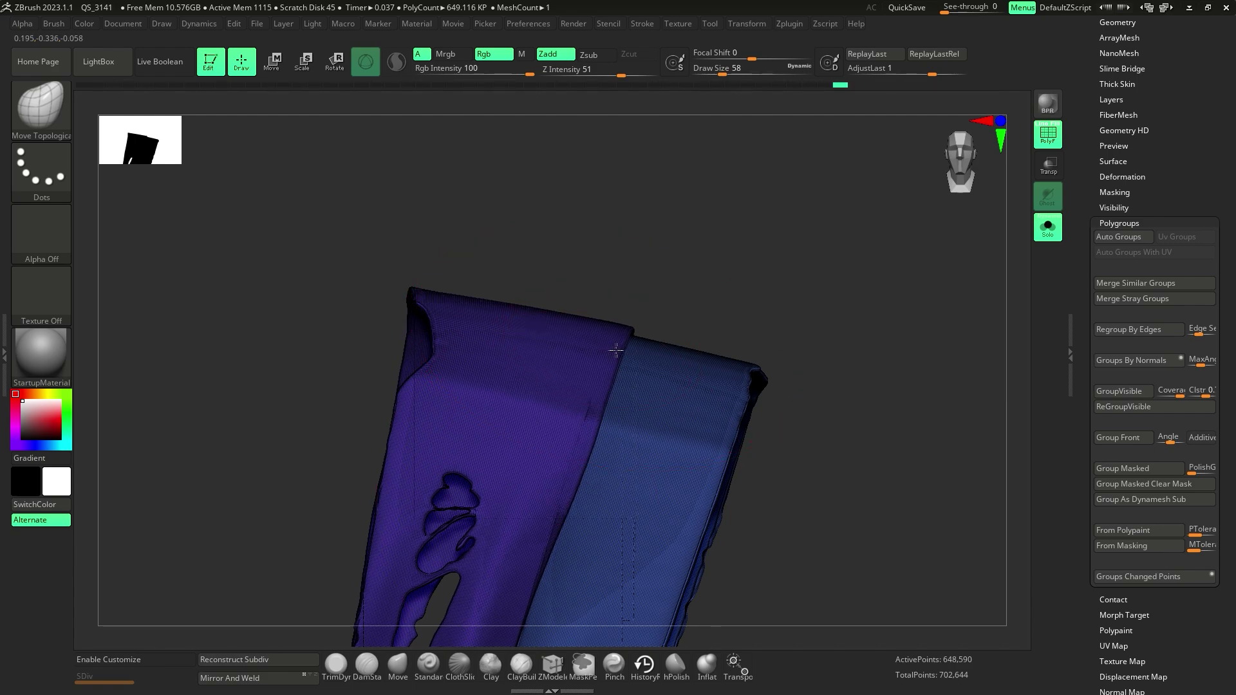
{"action": "mouse_move", "coordinate": [622, 350]}
{"action": "left_mouse_down"}
{"action": "mouse_move", "coordinate": [819, 414]}
{"action": "mouse_move", "coordinate": [780, 395]}
{"action": "mouse_move", "coordinate": [866, 289]}
{"action": "mouse_move", "coordinate": [828, 337]}
{"action": "mouse_move", "coordinate": [877, 320]}
{"action": "mouse_move", "coordinate": [816, 337]}
{"action": "mouse_move", "coordinate": [864, 293]}
{"action": "mouse_move", "coordinate": [853, 354]}
{"action": "left_mouse_up"}
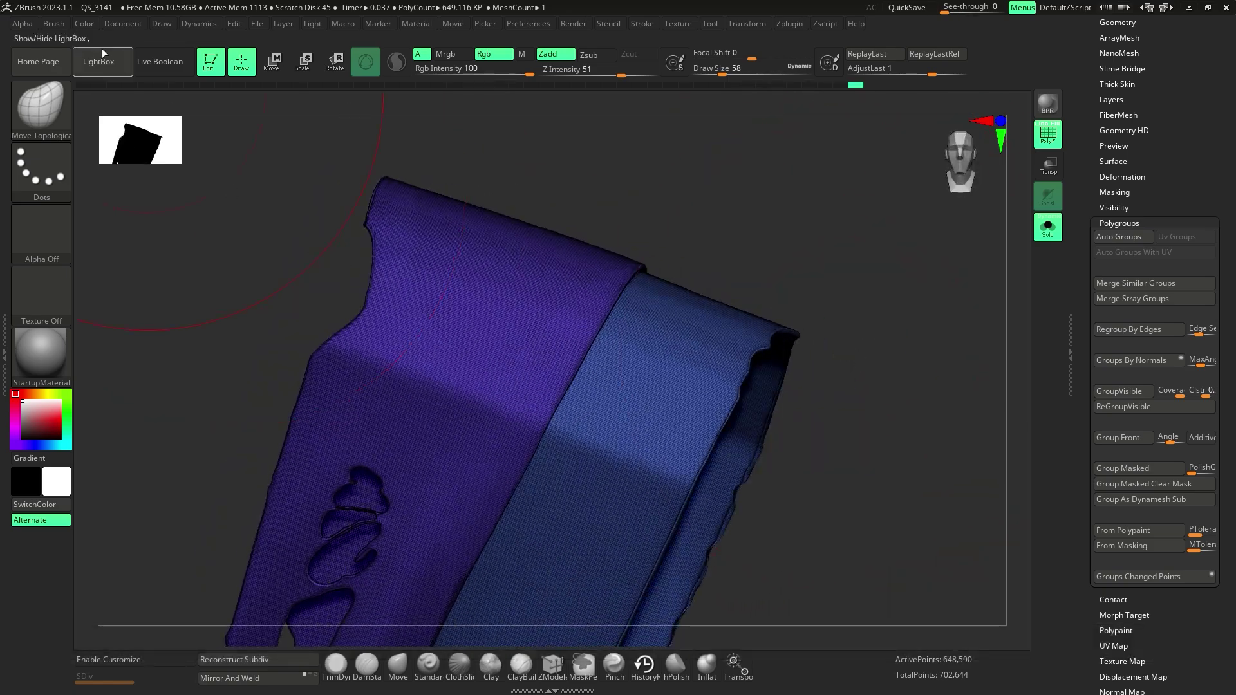
Step: Hide the polyframe and nudge the cloth along the split at the upper bend with ClothNudge at draw size 26
{"action": "left_click", "coordinate": [42, 108]}
{"action": "key", "text": "c"}
{"action": "key", "text": "n"}
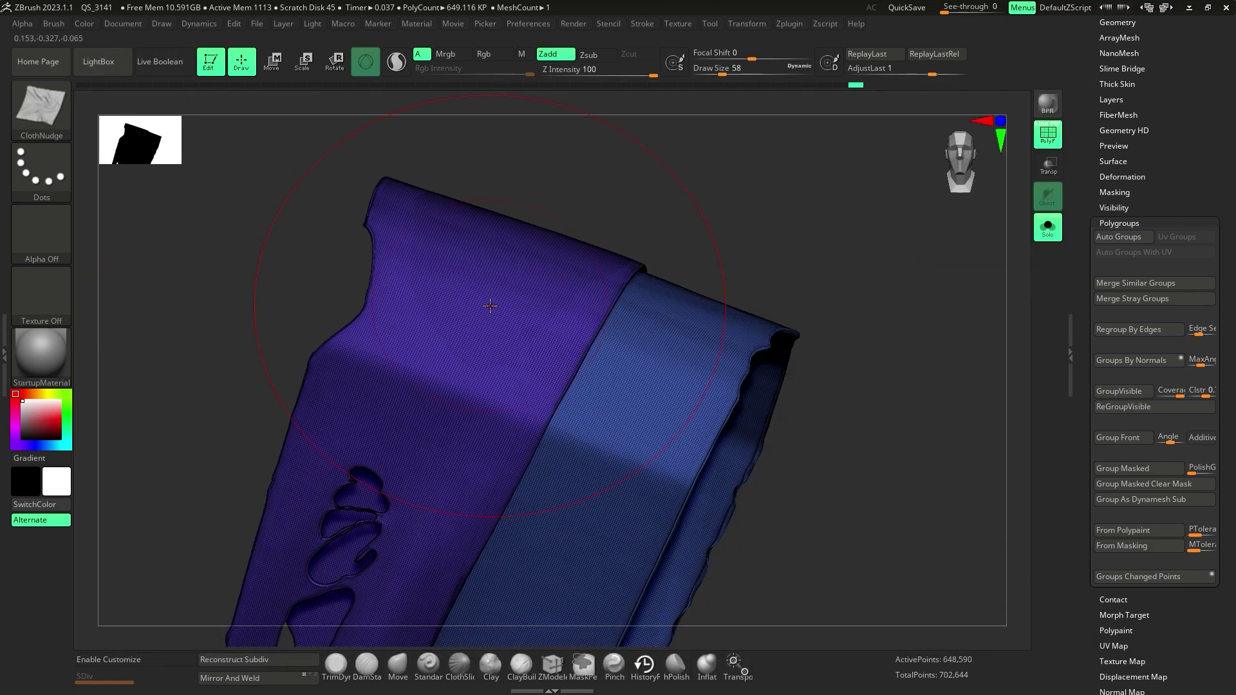
{"action": "key", "text": "bracketleft"}
{"action": "left_click_drag", "start_coordinate": [513, 332], "coordinate": [527, 340]}
{"action": "left_click", "coordinate": [1048, 135]}
{"action": "left_click_drag", "start_coordinate": [447, 317], "coordinate": [582, 298]}
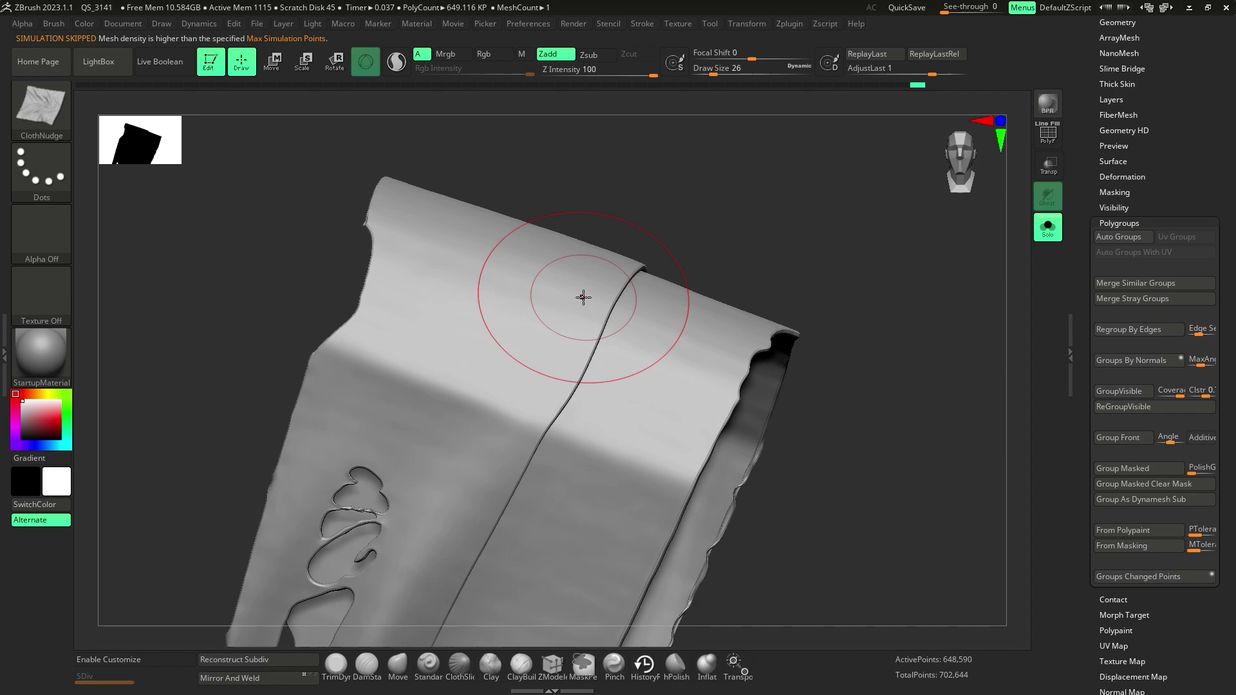
{"action": "left_click_drag", "start_coordinate": [740, 238], "coordinate": [698, 276]}
{"action": "left_click_drag", "start_coordinate": [813, 265], "coordinate": [804, 257]}
{"action": "key", "text": "ctrl+z"}
{"action": "mouse_move", "coordinate": [952, 380]}
{"action": "left_mouse_down"}
{"action": "mouse_move", "coordinate": [905, 399]}
{"action": "mouse_move", "coordinate": [952, 386]}
{"action": "left_mouse_up"}
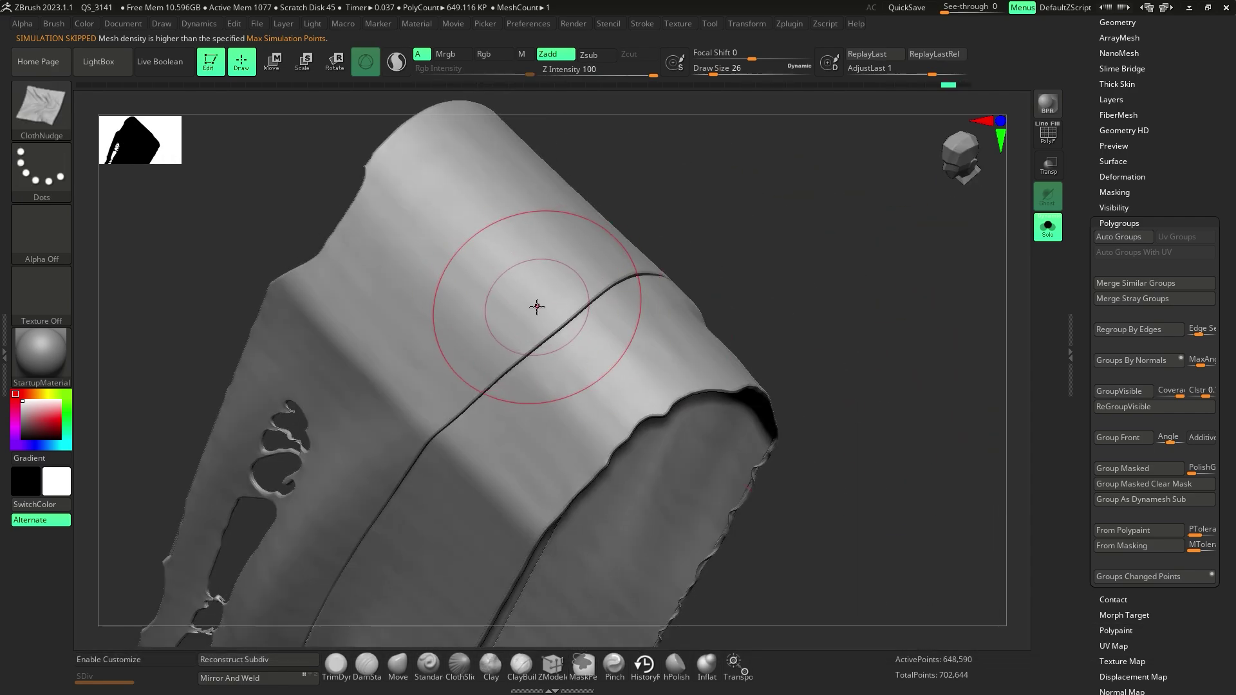
{"action": "left_click_drag", "start_coordinate": [509, 400], "coordinate": [491, 385]}
{"action": "mouse_move", "coordinate": [782, 360]}
{"action": "left_mouse_down", "text": "alt"}
{"action": "mouse_move", "coordinate": [759, 273]}
{"action": "mouse_move", "coordinate": [786, 422]}
{"action": "mouse_move", "coordinate": [812, 380]}
{"action": "mouse_move", "coordinate": [739, 427]}
{"action": "left_mouse_up", "text": "alt"}
Step: Try the ClothHook brush on the strap's upper bend at draw size 26 and undo the stroke
{"action": "key", "text": "b"}
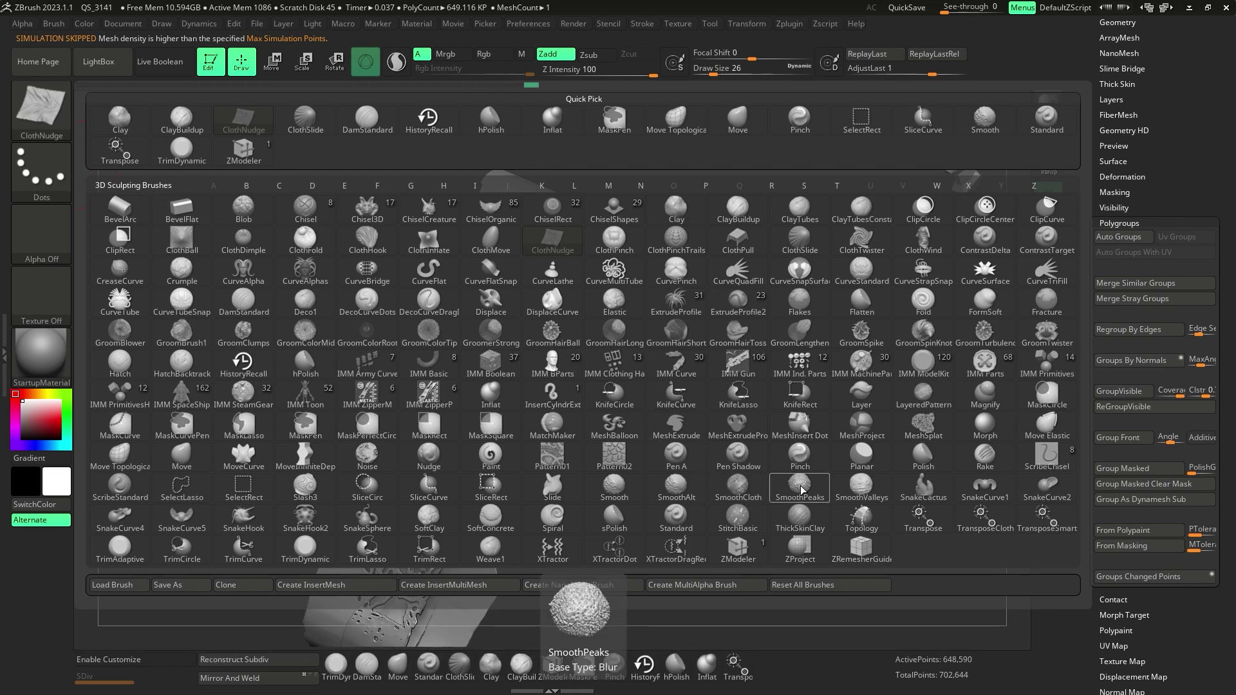
{"action": "key", "text": "c"}
{"action": "left_click", "coordinate": [220, 234]}
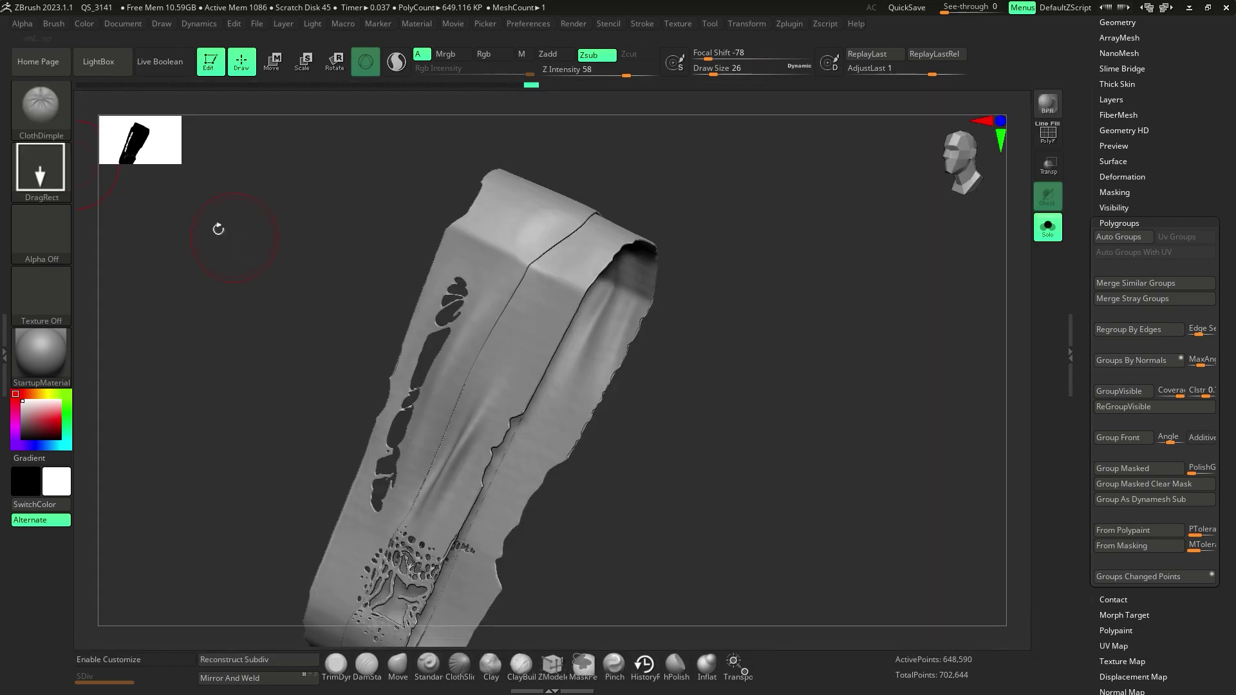
{"action": "key", "text": "b"}
{"action": "key", "text": "c"}
{"action": "left_click", "coordinate": [375, 245]}
{"action": "left_click_drag", "start_coordinate": [527, 226], "coordinate": [554, 233]}
{"action": "key", "text": "ctrl+z"}
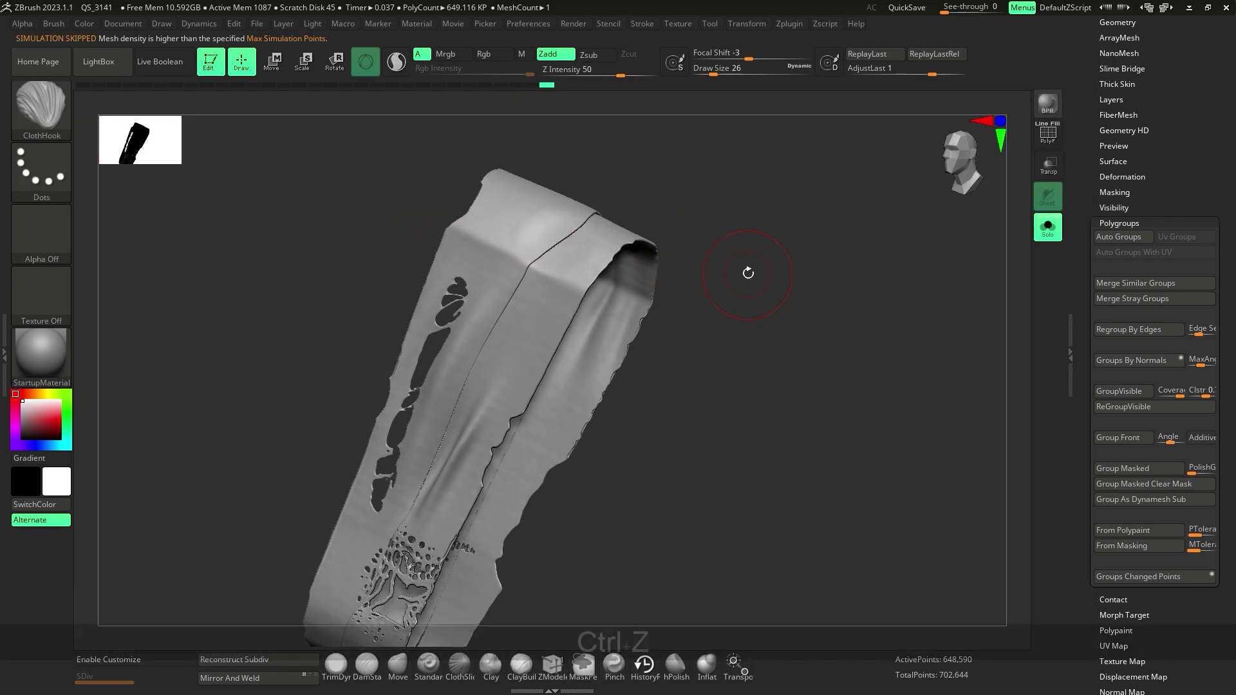
Step: Try ClothHook and smoothing strokes around the upper bend with Z Intensity 25 and draw size 14, and undo them
{"action": "left_click_drag", "start_coordinate": [747, 273], "coordinate": [730, 318], "text": "alt"}
{"action": "left_click", "coordinate": [597, 73]}
{"action": "key", "text": "bracketleft"}
{"action": "key", "text": "bracketleft"}
{"action": "key", "text": "bracketleft"}
{"action": "mouse_move", "coordinate": [505, 351]}
{"action": "left_mouse_down"}
{"action": "mouse_move", "coordinate": [522, 369]}
{"action": "mouse_move", "coordinate": [506, 365]}
{"action": "mouse_move", "coordinate": [549, 372]}
{"action": "mouse_move", "coordinate": [596, 345]}
{"action": "mouse_move", "coordinate": [513, 303]}
{"action": "mouse_move", "coordinate": [474, 363]}
{"action": "mouse_move", "coordinate": [484, 392]}
{"action": "left_mouse_up"}
{"action": "key", "text": "ctrl+z"}
{"action": "left_click_drag", "start_coordinate": [554, 345], "coordinate": [582, 360]}
{"action": "mouse_move", "coordinate": [585, 334]}
{"action": "left_mouse_down", "text": "shift"}
{"action": "mouse_move", "coordinate": [610, 381]}
{"action": "mouse_move", "coordinate": [554, 367]}
{"action": "left_mouse_up", "text": "shift"}
{"action": "mouse_move", "coordinate": [609, 239]}
{"action": "left_mouse_down"}
{"action": "mouse_move", "coordinate": [813, 267]}
{"action": "mouse_move", "coordinate": [736, 389]}
{"action": "mouse_move", "coordinate": [792, 352]}
{"action": "mouse_move", "coordinate": [681, 394]}
{"action": "left_mouse_up"}
{"action": "key", "text": "ctrl+z"}
{"action": "key", "text": "ctrl+z"}
{"action": "key", "text": "ctrl+z"}
{"action": "key", "text": "ctrl+z"}
{"action": "key", "text": "ctrl+z"}
{"action": "key", "text": "ctrl+z"}
{"action": "key", "text": "ctrl+z"}
{"action": "key", "text": "ctrl+z"}
{"action": "key", "text": "ctrl+z"}
{"action": "key", "text": "ctrl+z"}
{"action": "key", "text": "ctrl+z"}
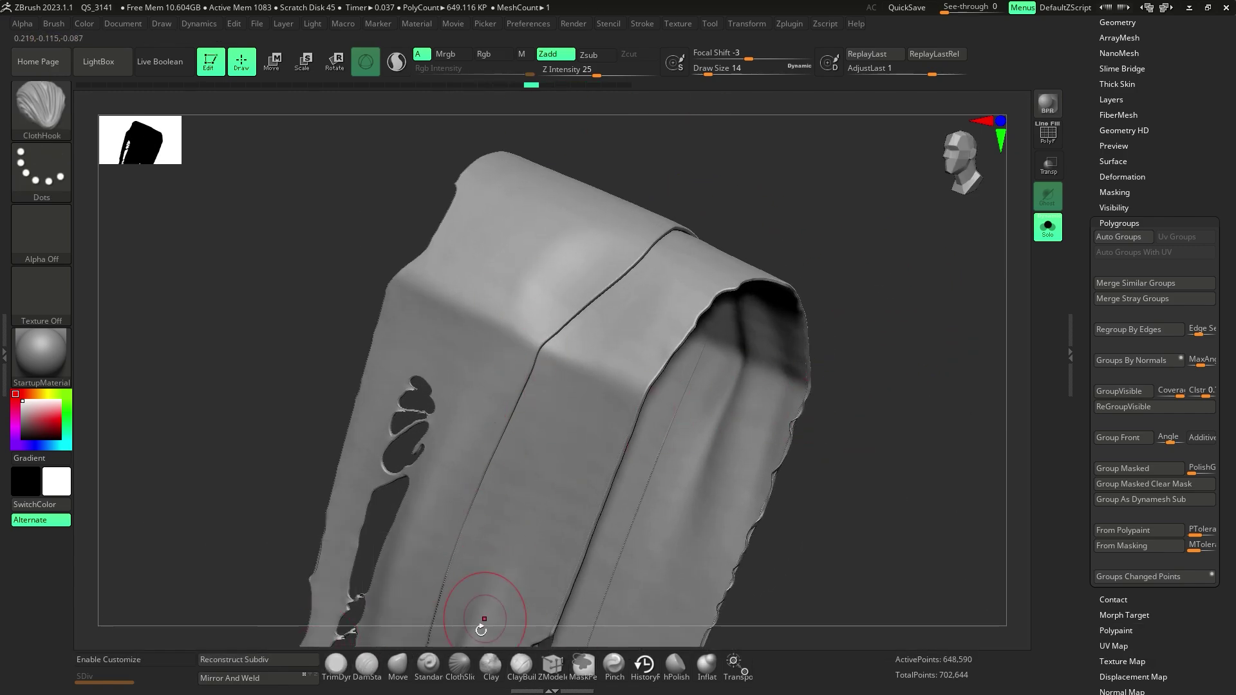
Step: Select the ClothSlide brush, enlarge it and test sliding strokes on the purple half's upper bend, undoing each one
{"action": "left_click", "coordinate": [460, 666]}
{"action": "left_click_drag", "start_coordinate": [551, 271], "coordinate": [562, 279]}
{"action": "key", "text": "ctrl+z"}
{"action": "left_click_drag", "start_coordinate": [626, 70], "coordinate": [591, 72]}
{"action": "key", "text": "bracketright"}
{"action": "key", "text": "bracketright"}
{"action": "key", "text": "bracketright"}
{"action": "key", "text": "bracketright"}
{"action": "mouse_move", "coordinate": [524, 248]}
{"action": "left_mouse_down"}
{"action": "mouse_move", "coordinate": [517, 263]}
{"action": "mouse_move", "coordinate": [495, 240]}
{"action": "left_mouse_up"}
{"action": "key", "text": "ctrl+z"}
Step: Set the ClothSlide brush to Focal Shift -35 and Z Intensity 10, reduce its size, and undo the test strokes
{"action": "left_click", "coordinate": [731, 59]}
{"action": "key", "text": "ctrl+z"}
{"action": "left_click", "coordinate": [565, 74]}
{"action": "left_click", "coordinate": [577, 74]}
{"action": "key", "text": "ctrl+z"}
{"action": "key", "text": "bracketleft"}
{"action": "key", "text": "bracketleft"}
{"action": "key", "text": "bracketleft"}
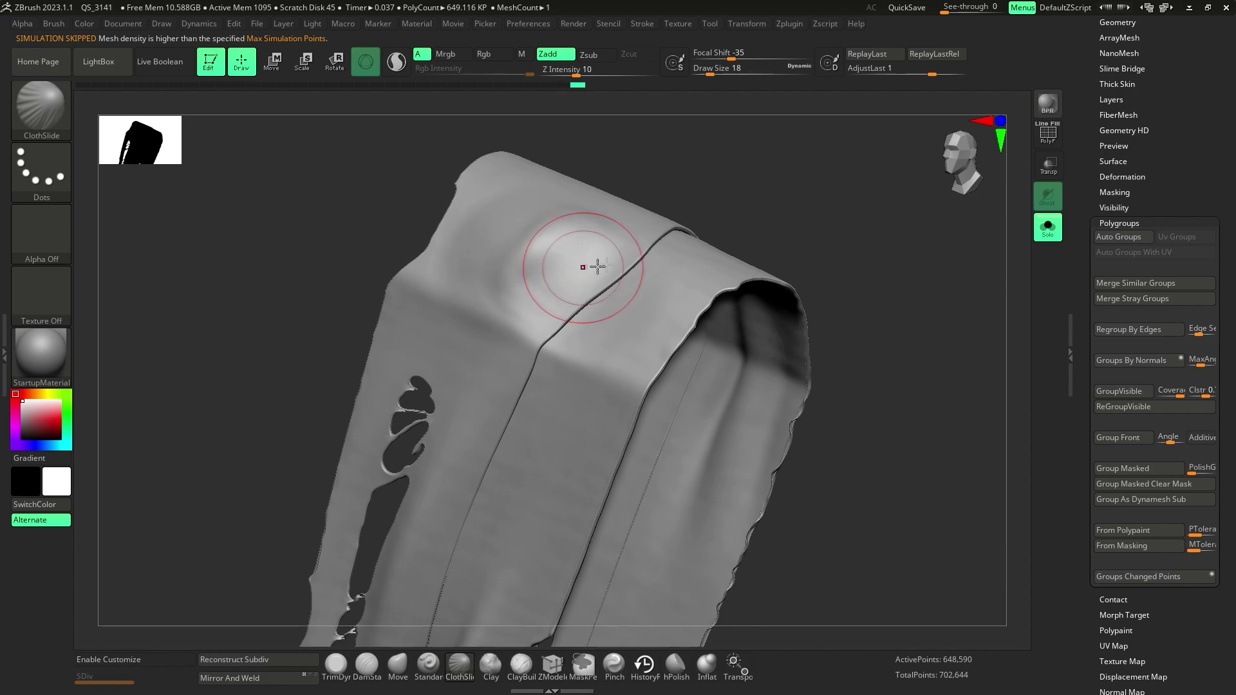
Step: Shape a soft fold on the torn half's upper bend with ClothSlide and smooth it
{"action": "left_click_drag", "start_coordinate": [747, 207], "coordinate": [776, 177]}
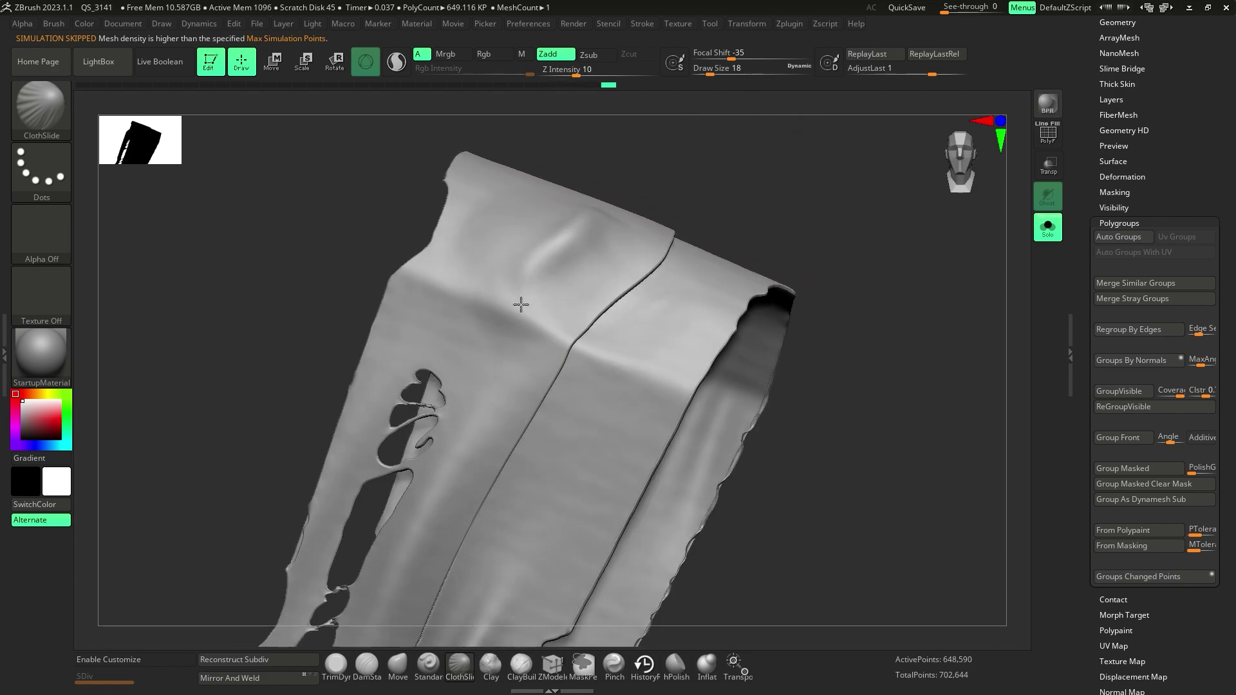
{"action": "key", "text": "ctrl+alt+z"}
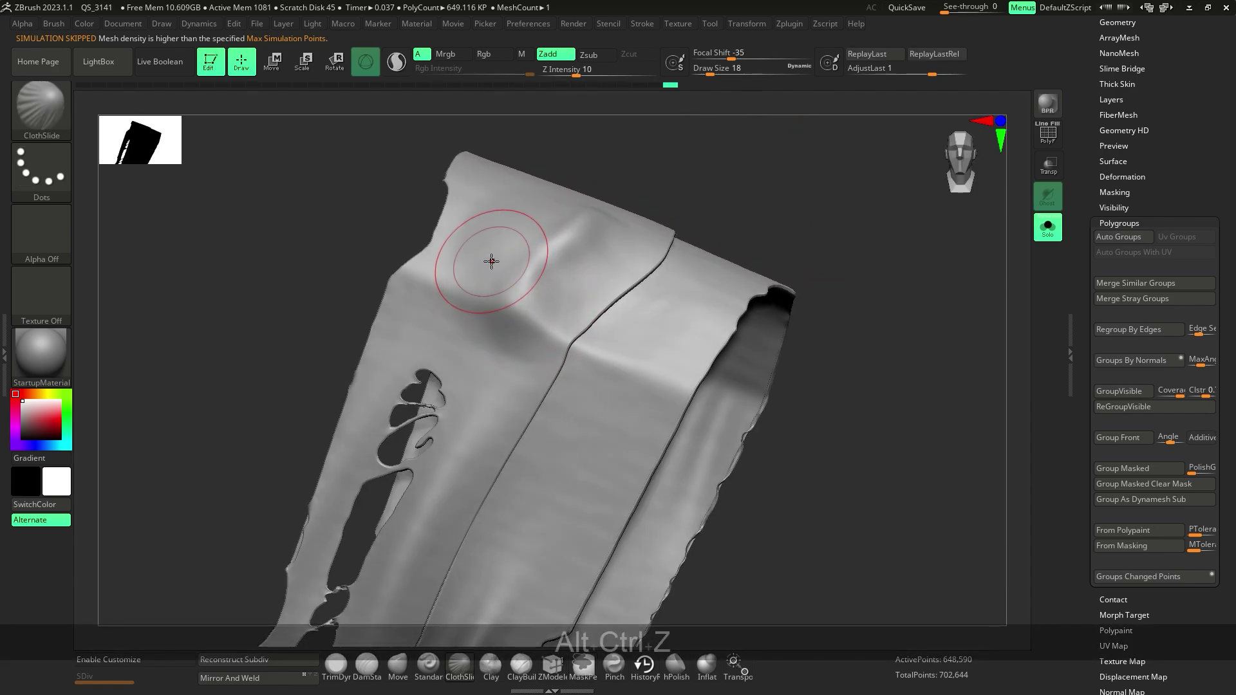
{"action": "mouse_move", "coordinate": [753, 353]}
{"action": "left_mouse_down"}
{"action": "mouse_move", "coordinate": [747, 408]}
{"action": "mouse_move", "coordinate": [830, 401]}
{"action": "mouse_move", "coordinate": [848, 386]}
{"action": "left_mouse_up"}
{"action": "left_click_drag", "start_coordinate": [505, 257], "coordinate": [515, 239], "text": "shift"}
{"action": "left_click_drag", "start_coordinate": [817, 373], "coordinate": [859, 341]}
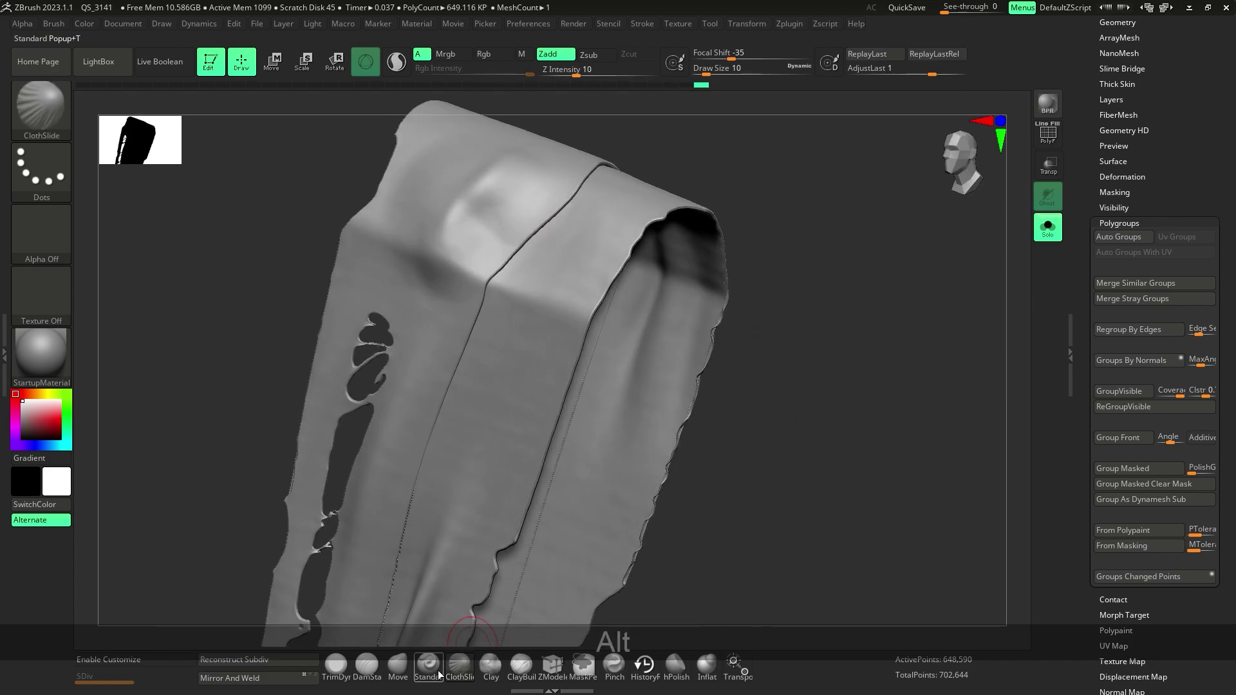
Step: Sculpt folds across both halves of the upper bend with the Standard brush at Z Intensity 25 and draw size 14
{"action": "left_click", "coordinate": [433, 669]}
{"action": "key", "text": "bracketright"}
{"action": "key", "text": "bracketright"}
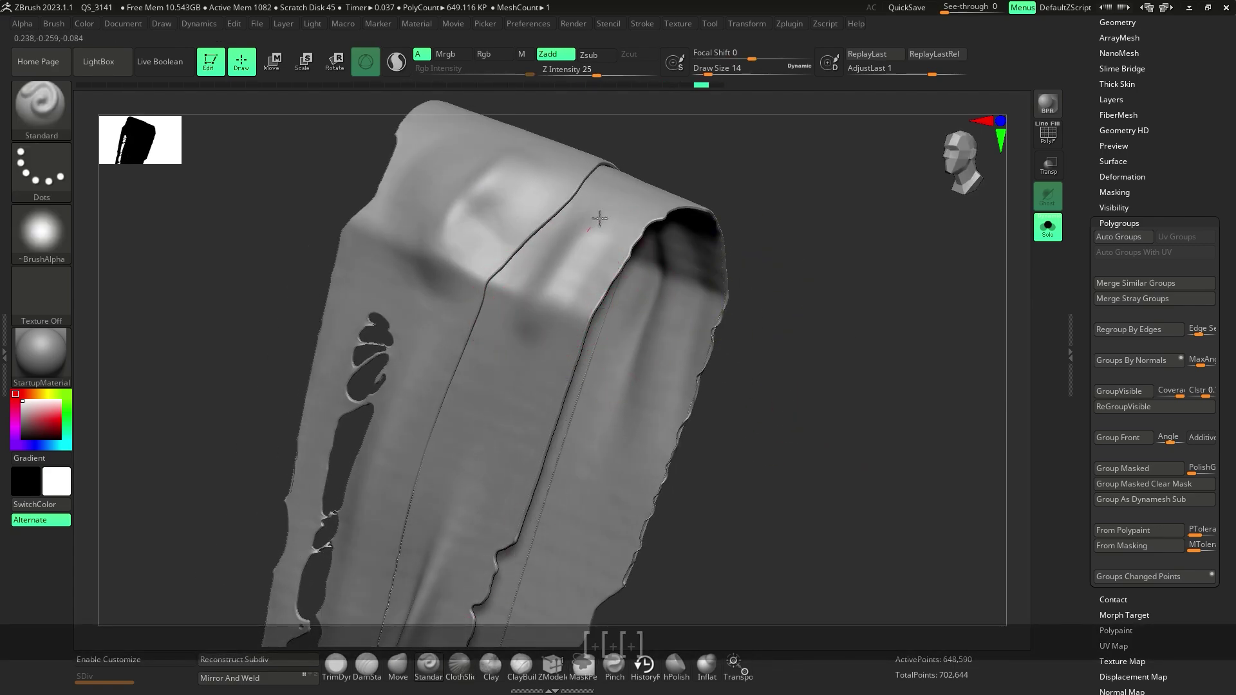
{"action": "left_click_drag", "start_coordinate": [600, 218], "coordinate": [629, 193]}
{"action": "mouse_move", "coordinate": [454, 203]}
{"action": "left_mouse_down"}
{"action": "mouse_move", "coordinate": [450, 154]}
{"action": "mouse_move", "coordinate": [493, 129]}
{"action": "left_mouse_up"}
{"action": "left_click_drag", "start_coordinate": [439, 169], "coordinate": [459, 214]}
Step: Sculpt a diagonal fold down the strap below the upper bend and undo the last stroke
{"action": "left_click_drag", "start_coordinate": [812, 336], "coordinate": [814, 414], "text": "alt"}
{"action": "left_click_drag", "start_coordinate": [539, 405], "coordinate": [478, 502]}
{"action": "key", "text": "ctrl+z"}
{"action": "mouse_move", "coordinate": [821, 515]}
{"action": "left_mouse_down", "text": "alt"}
{"action": "mouse_move", "coordinate": [841, 386]}
{"action": "mouse_move", "coordinate": [875, 402]}
{"action": "left_mouse_up", "text": "alt"}
{"action": "mouse_move", "coordinate": [798, 489]}
{"action": "left_mouse_down", "text": "alt"}
{"action": "mouse_move", "coordinate": [793, 414]}
{"action": "mouse_move", "coordinate": [847, 485]}
{"action": "mouse_move", "coordinate": [814, 483]}
{"action": "left_mouse_up", "text": "alt"}
{"action": "left_click_drag", "start_coordinate": [823, 387], "coordinate": [831, 438], "text": "alt"}
{"action": "mouse_move", "coordinate": [830, 438]}
{"action": "left_mouse_down"}
{"action": "mouse_move", "coordinate": [785, 515]}
{"action": "mouse_move", "coordinate": [766, 518]}
{"action": "left_mouse_up"}
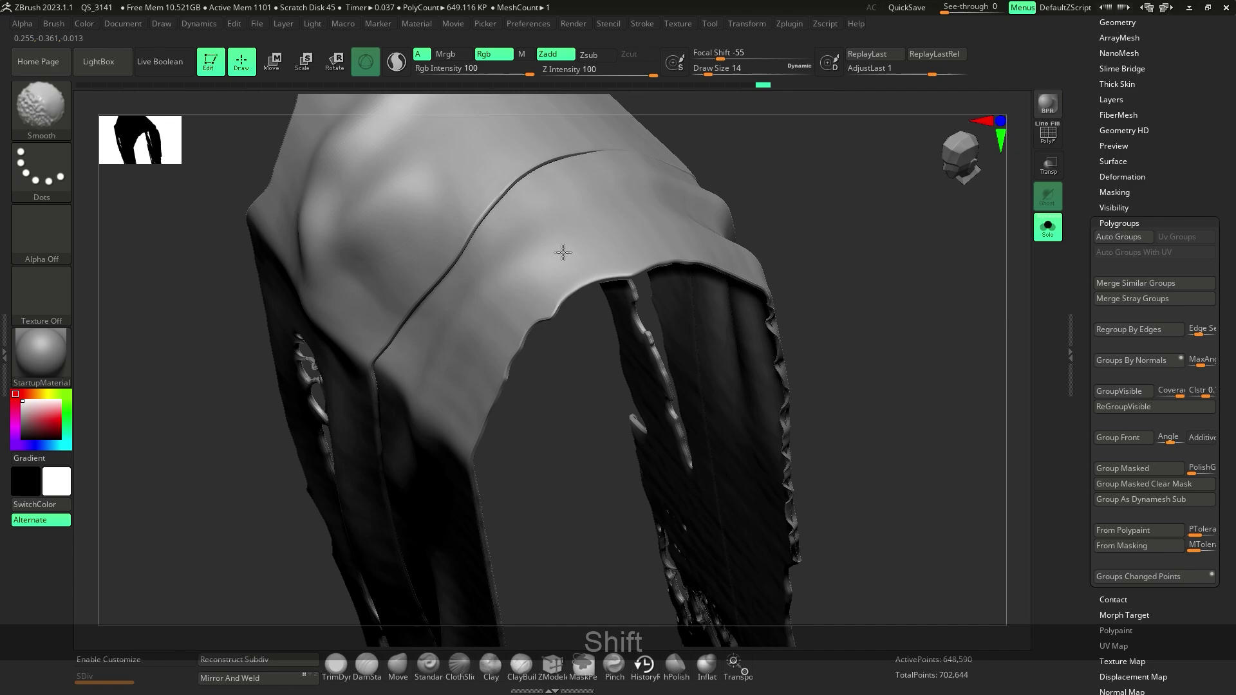
Step: Undo the strong crease over the top of the bend and carve a softer one at Z Intensity 6
{"action": "mouse_move", "coordinate": [826, 493]}
{"action": "left_mouse_down", "text": "alt"}
{"action": "mouse_move", "coordinate": [819, 416]}
{"action": "mouse_move", "coordinate": [717, 516]}
{"action": "mouse_move", "coordinate": [806, 482]}
{"action": "mouse_move", "coordinate": [784, 483]}
{"action": "left_mouse_up", "text": "alt"}
{"action": "left_click_drag", "start_coordinate": [515, 306], "coordinate": [484, 338], "text": "alt"}
{"action": "key", "text": "ctrl+z"}
{"action": "left_click_drag", "start_coordinate": [587, 72], "coordinate": [568, 74]}
{"action": "mouse_move", "coordinate": [494, 317]}
{"action": "left_mouse_down", "text": "alt"}
{"action": "mouse_move", "coordinate": [361, 299]}
{"action": "mouse_move", "coordinate": [425, 370]}
{"action": "mouse_move", "coordinate": [468, 332]}
{"action": "left_mouse_up", "text": "alt"}
{"action": "left_click_drag", "start_coordinate": [850, 437], "coordinate": [827, 370], "text": "alt"}
{"action": "mouse_move", "coordinate": [827, 370]}
{"action": "left_mouse_down"}
{"action": "mouse_move", "coordinate": [759, 458]}
{"action": "mouse_move", "coordinate": [682, 495]}
{"action": "mouse_move", "coordinate": [650, 553]}
{"action": "left_mouse_up"}
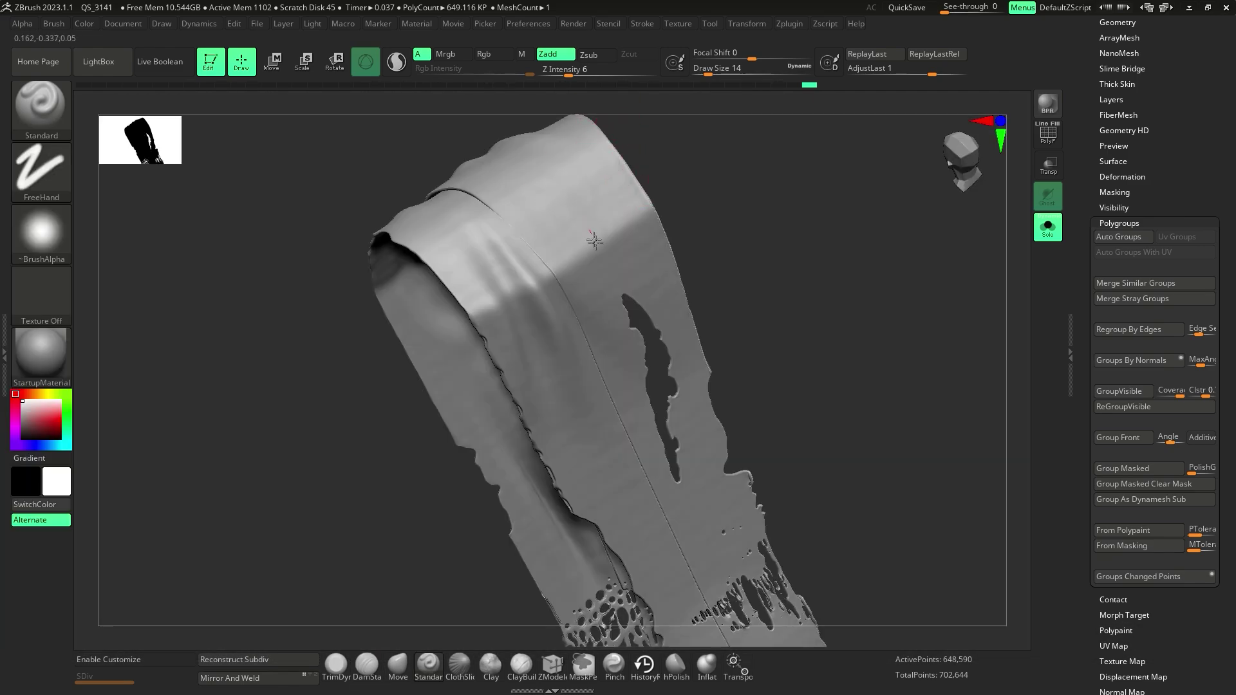
Step: Sculpt a long diagonal fold on the rear side of the upper bend at Z Intensity 42 and smooth it out
{"action": "left_click_drag", "start_coordinate": [569, 74], "coordinate": [613, 74]}
{"action": "key", "text": "ctrl+z"}
{"action": "left_click_drag", "start_coordinate": [559, 184], "coordinate": [629, 264]}
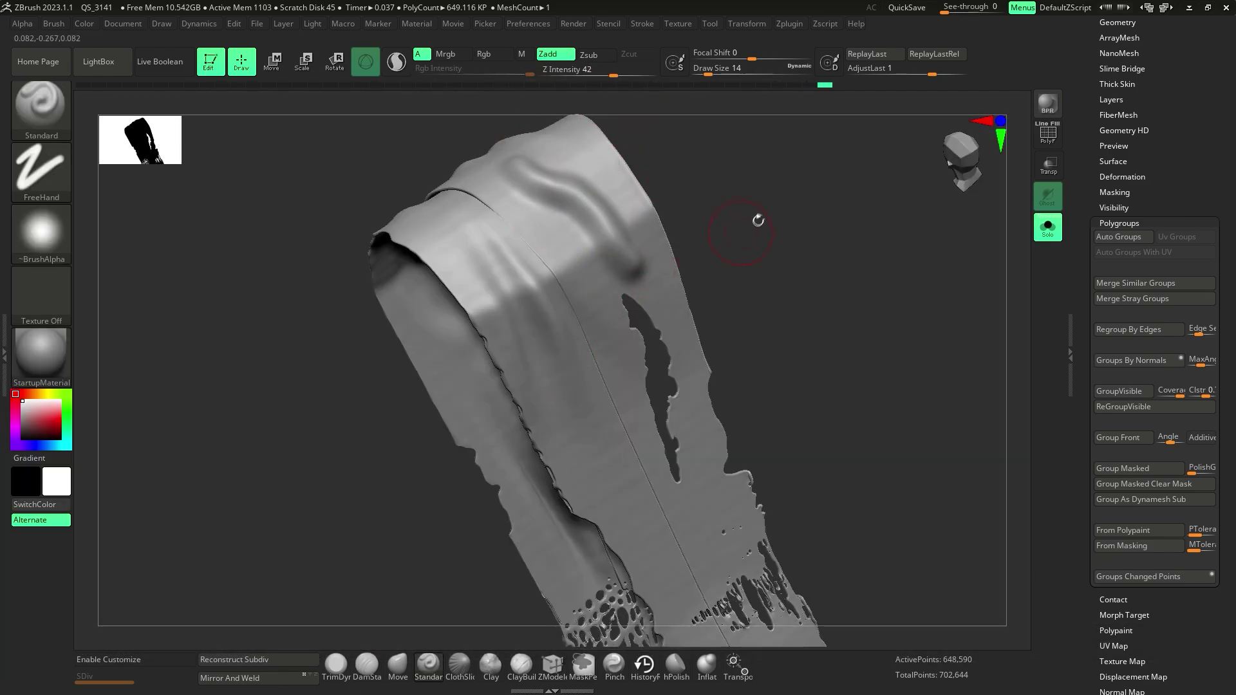
{"action": "left_click_drag", "start_coordinate": [756, 221], "coordinate": [786, 332], "text": "alt"}
{"action": "left_click_drag", "start_coordinate": [484, 239], "coordinate": [649, 369], "text": "shift"}
{"action": "left_click_drag", "start_coordinate": [472, 224], "coordinate": [648, 375], "text": "shift"}
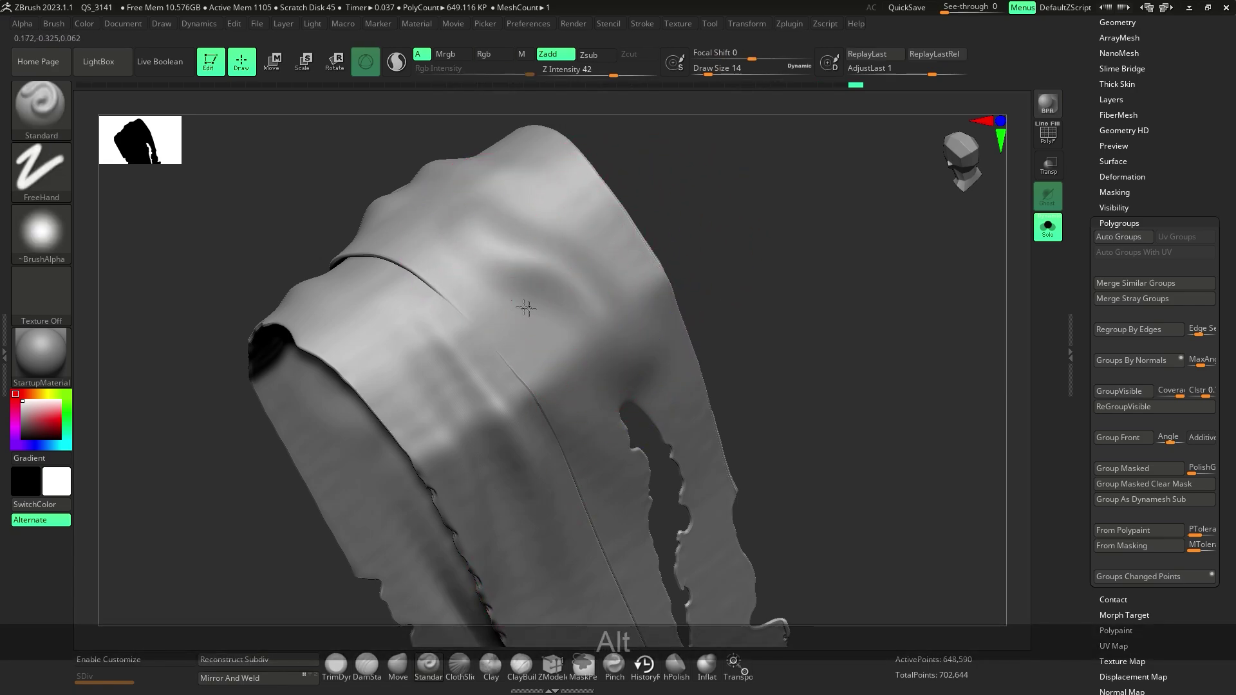
{"action": "key", "text": "ctrl+alt+z"}
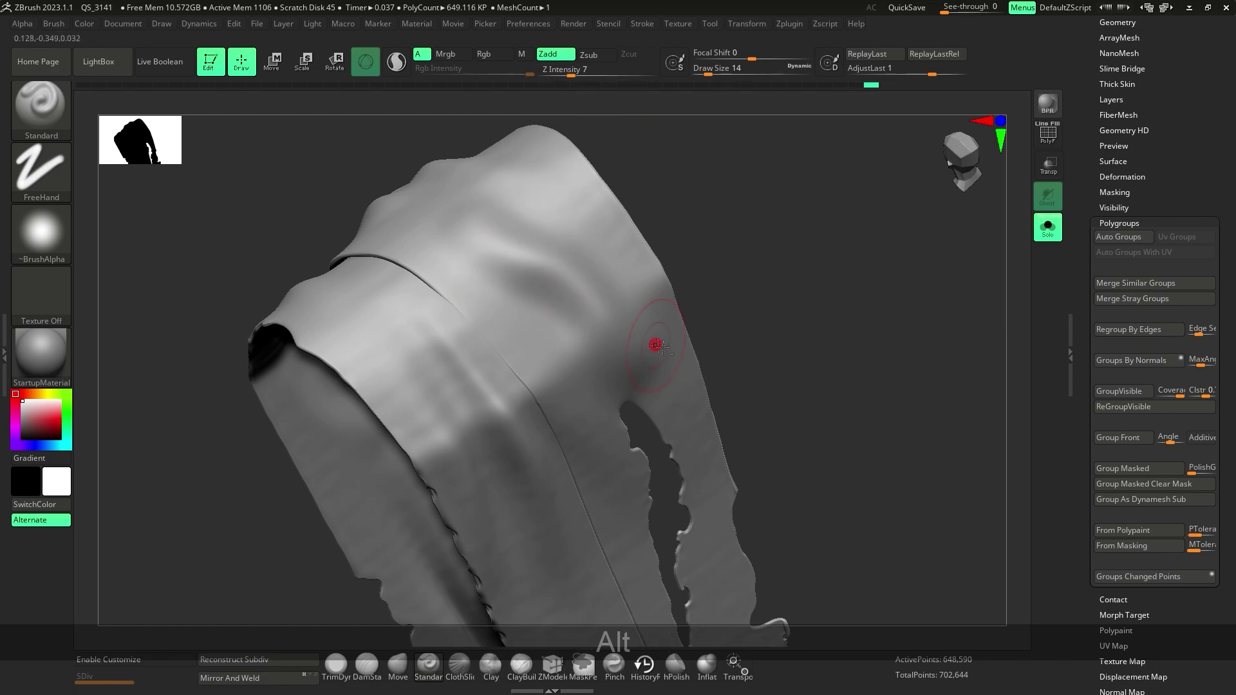
Step: Carve creases on the torn half's front upper bend, raise Z Intensity to 16 and smooth the creases
{"action": "left_click", "coordinate": [1050, 231]}
{"action": "left_click", "coordinate": [1050, 231]}
{"action": "left_click", "coordinate": [734, 350], "text": "alt"}
{"action": "mouse_move", "coordinate": [733, 351]}
{"action": "left_mouse_down"}
{"action": "mouse_move", "coordinate": [706, 469]}
{"action": "mouse_move", "coordinate": [711, 547]}
{"action": "left_mouse_up"}
{"action": "mouse_move", "coordinate": [472, 230]}
{"action": "left_mouse_down", "text": "alt"}
{"action": "mouse_move", "coordinate": [544, 265]}
{"action": "mouse_move", "coordinate": [532, 185]}
{"action": "mouse_move", "coordinate": [544, 233]}
{"action": "left_mouse_up", "text": "alt"}
{"action": "left_click", "coordinate": [585, 72]}
{"action": "left_click_drag", "start_coordinate": [920, 412], "coordinate": [918, 370], "text": "alt"}
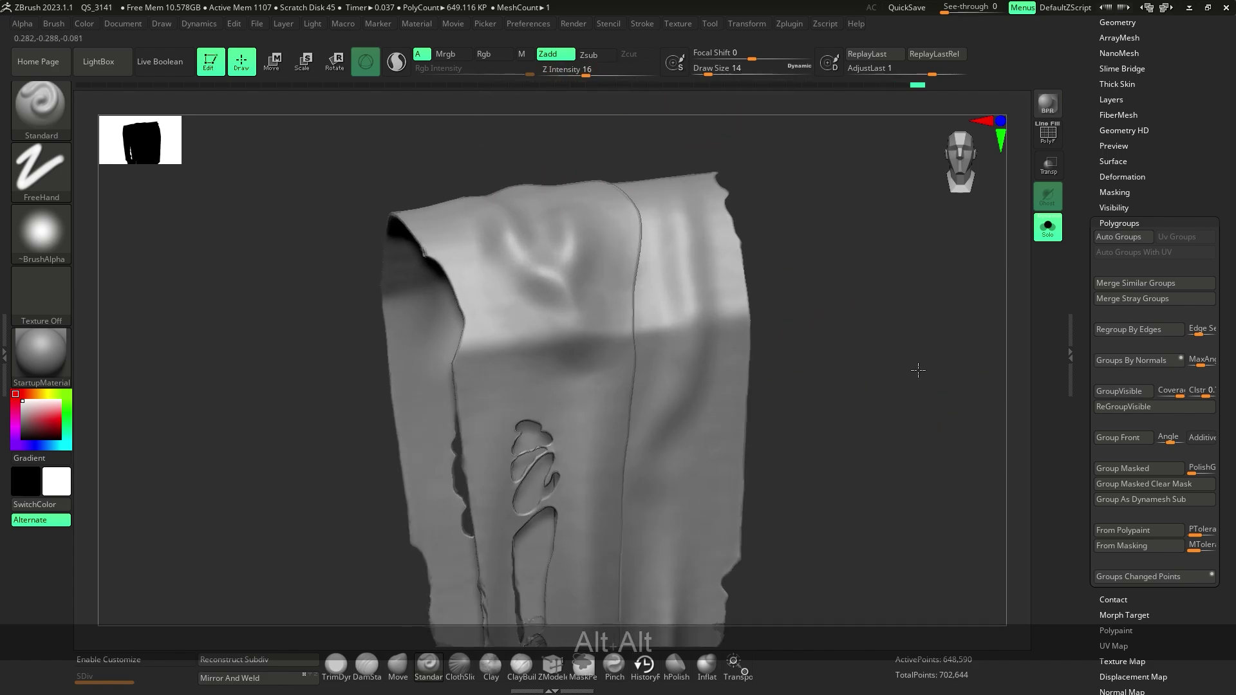
{"action": "left_click_drag", "start_coordinate": [544, 263], "coordinate": [586, 339], "text": "shift"}
{"action": "left_click_drag", "start_coordinate": [880, 412], "coordinate": [859, 391], "text": "alt"}
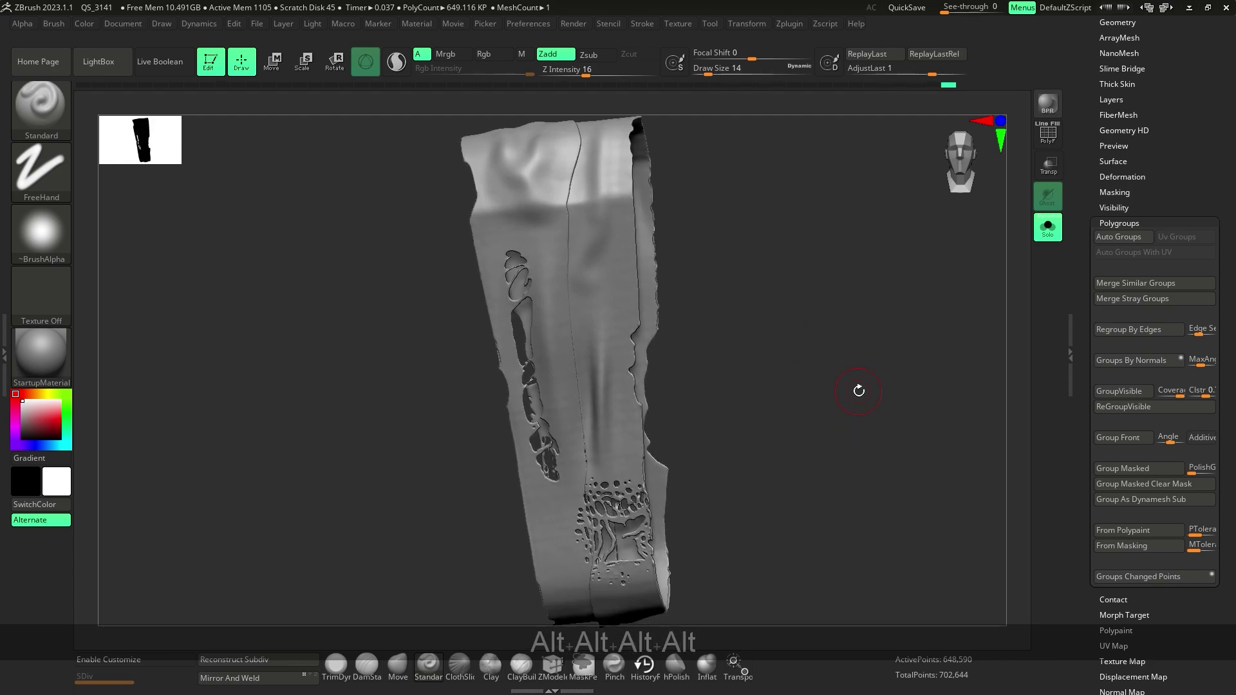
Step: Mask the strap by curvature and grow the mask
{"action": "left_click", "coordinate": [1114, 192]}
{"action": "left_click", "coordinate": [1146, 495]}
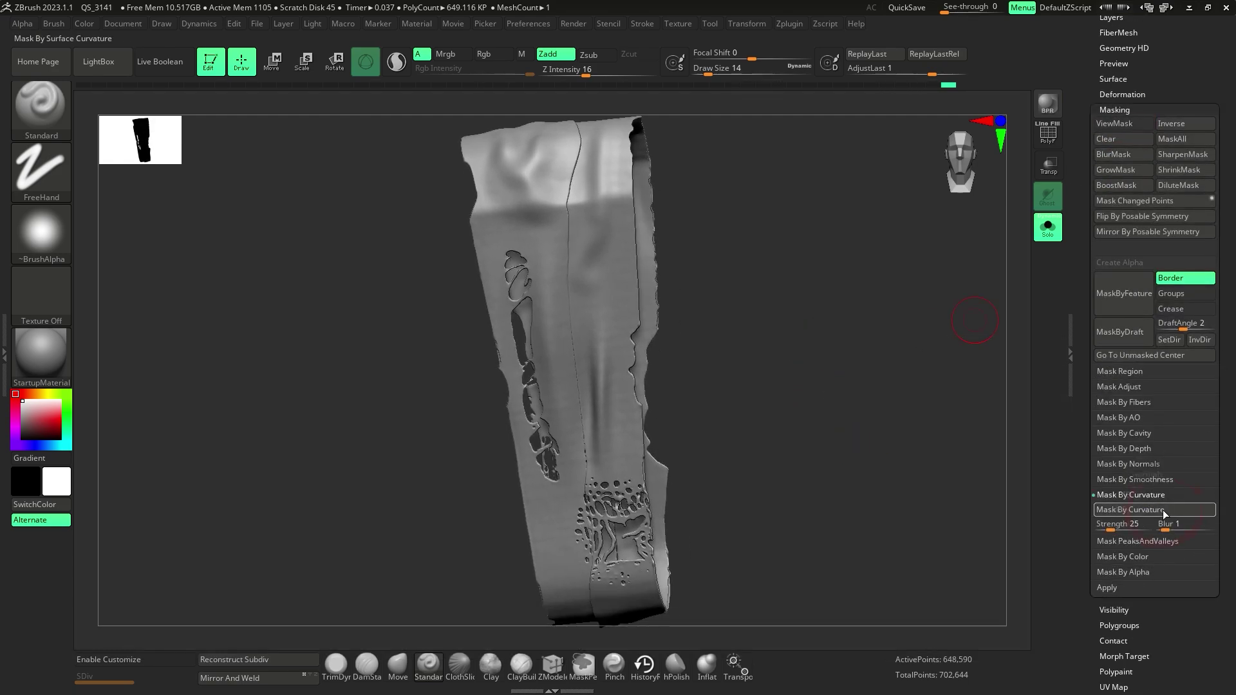
{"action": "left_click", "coordinate": [1130, 510]}
{"action": "left_click", "coordinate": [1136, 170]}
{"action": "left_click_drag", "start_coordinate": [904, 315], "coordinate": [921, 361], "text": "alt"}
{"action": "mouse_move", "coordinate": [921, 362]}
{"action": "left_mouse_down"}
{"action": "mouse_move", "coordinate": [971, 366]}
{"action": "mouse_move", "coordinate": [919, 380]}
{"action": "left_mouse_up"}
{"action": "left_click_drag", "start_coordinate": [919, 380], "coordinate": [872, 394], "text": "alt"}
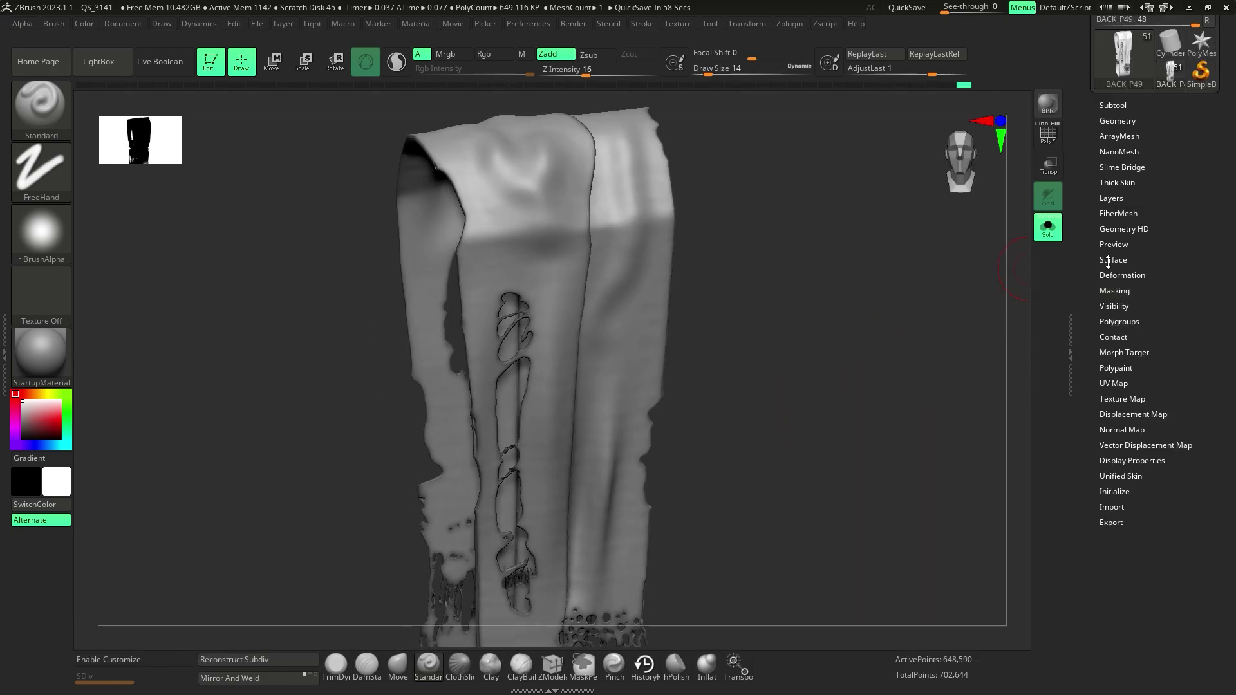
Step: Turn on surface noise for the strap, open its NoiseMaker settings and switch off the weave alpha
{"action": "left_click", "coordinate": [1108, 260]}
{"action": "left_click", "coordinate": [1114, 274]}
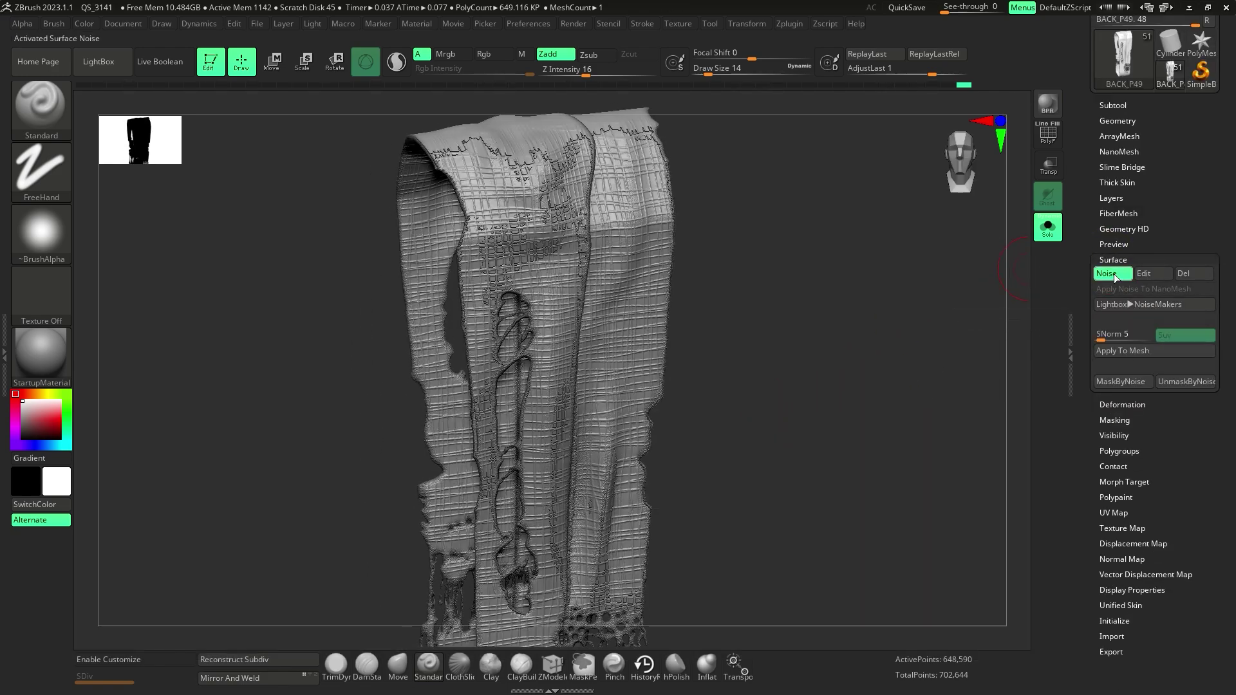
{"action": "left_click", "coordinate": [1153, 273]}
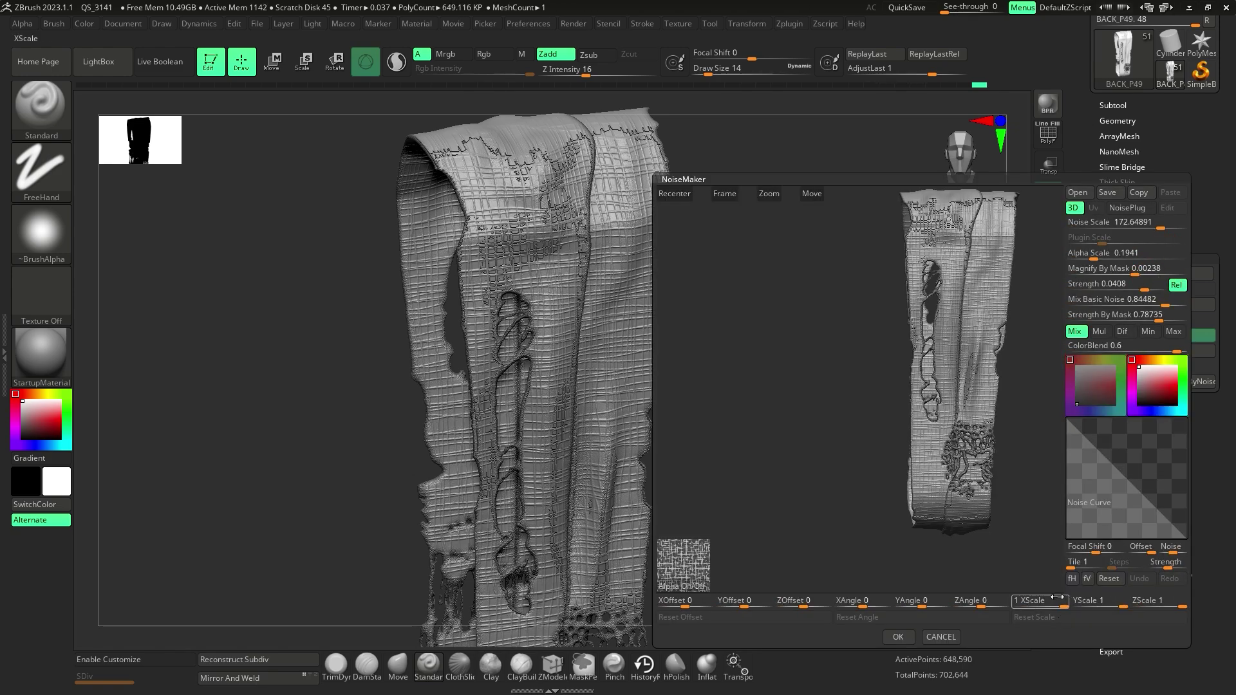
{"action": "left_click", "coordinate": [696, 586]}
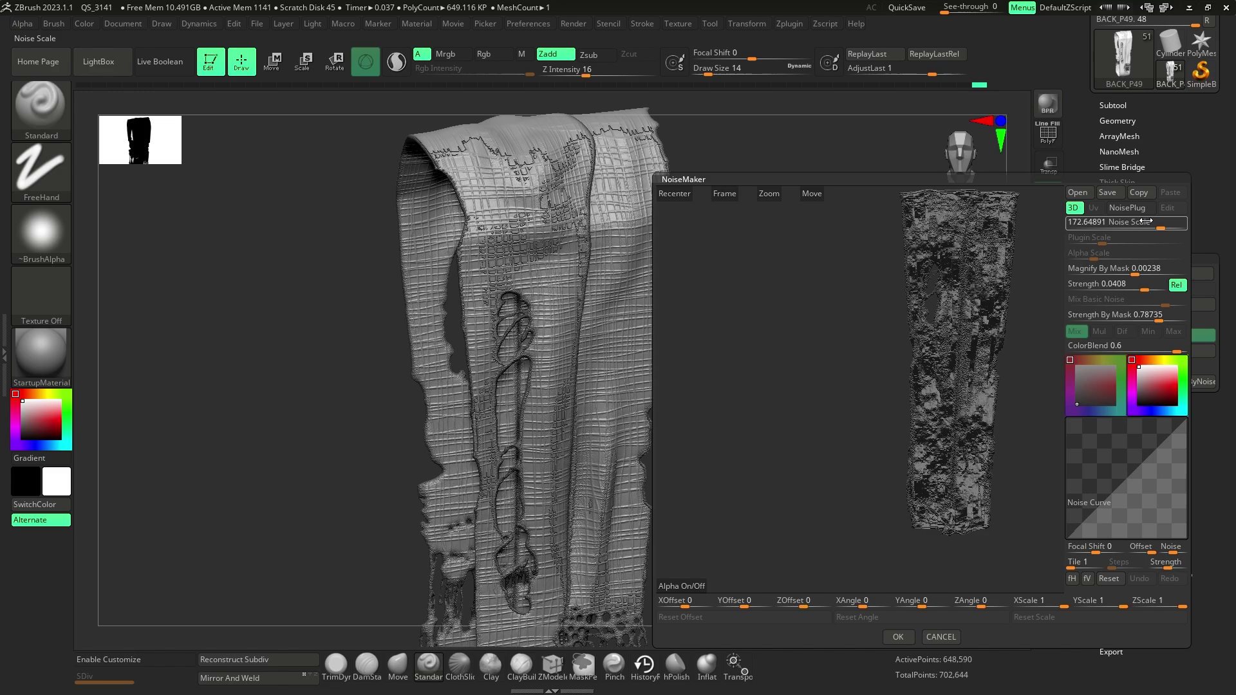
Step: Set Noise Scale to 37.21431, Strength to -0.0001, Magnify By Mask to -0.08293 and Strength By Mask to 0.4885, and apply the noise to the mesh
{"action": "left_click_drag", "start_coordinate": [1159, 228], "coordinate": [1120, 226]}
{"action": "left_click_drag", "start_coordinate": [1143, 290], "coordinate": [1126, 290]}
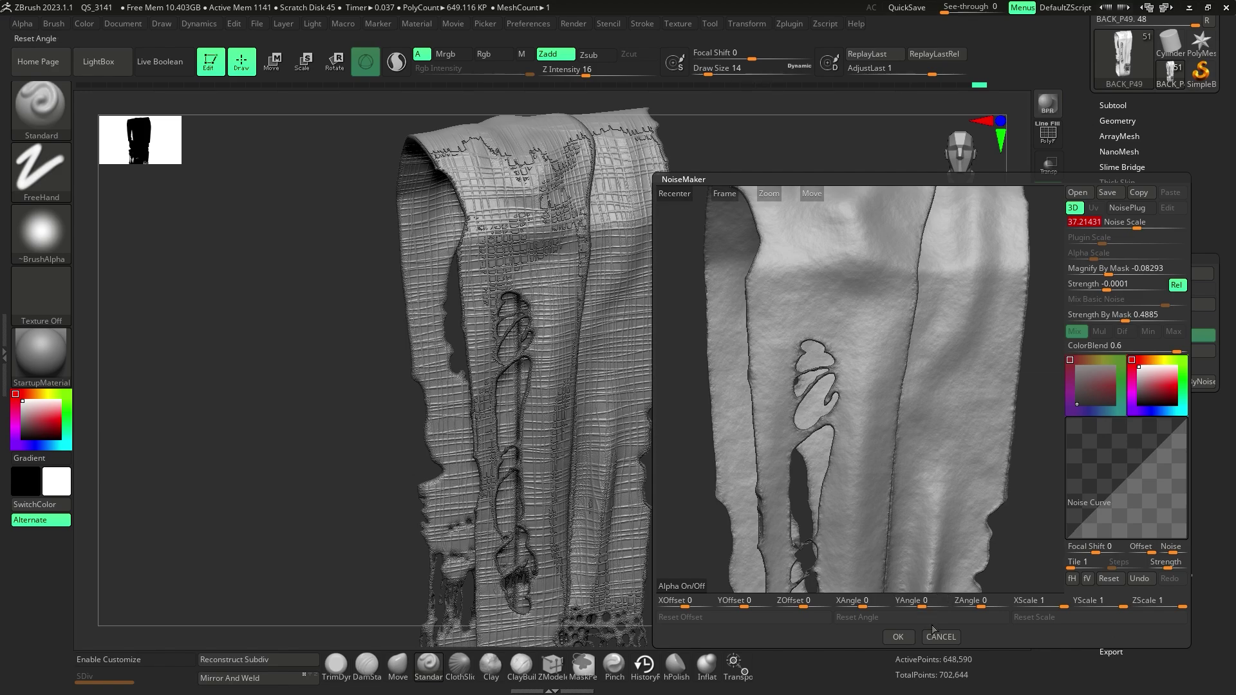
{"action": "left_click", "coordinate": [898, 637]}
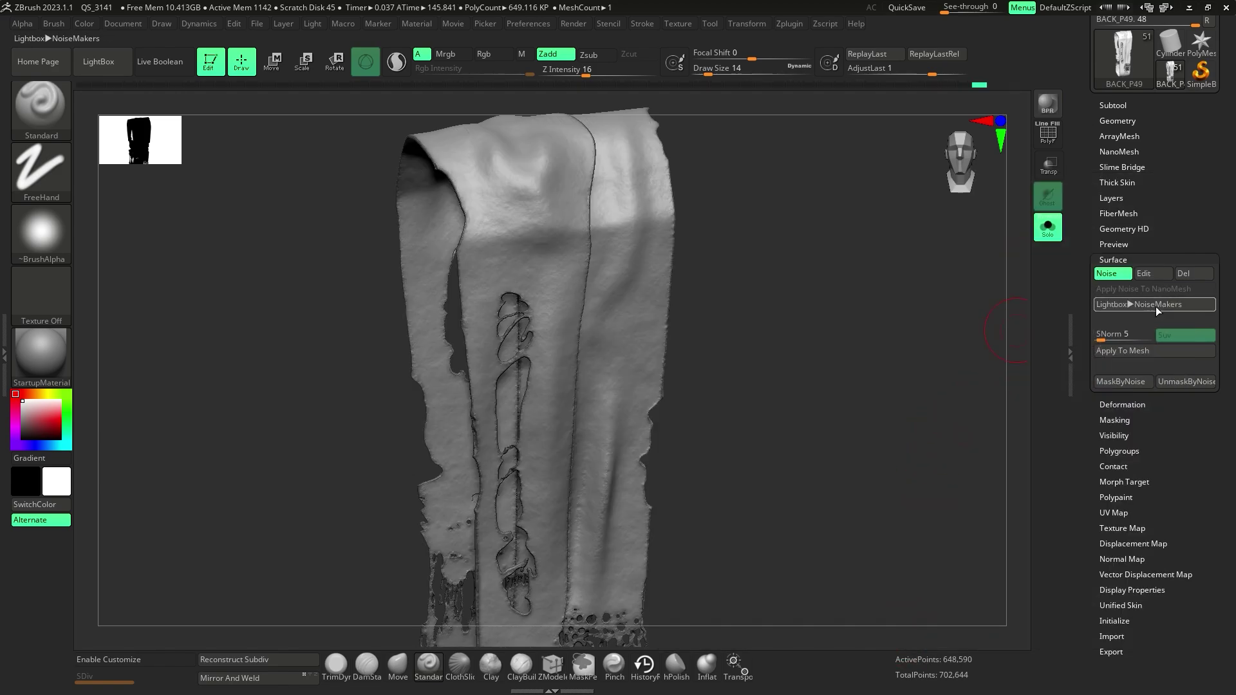
{"action": "left_click", "coordinate": [1151, 353]}
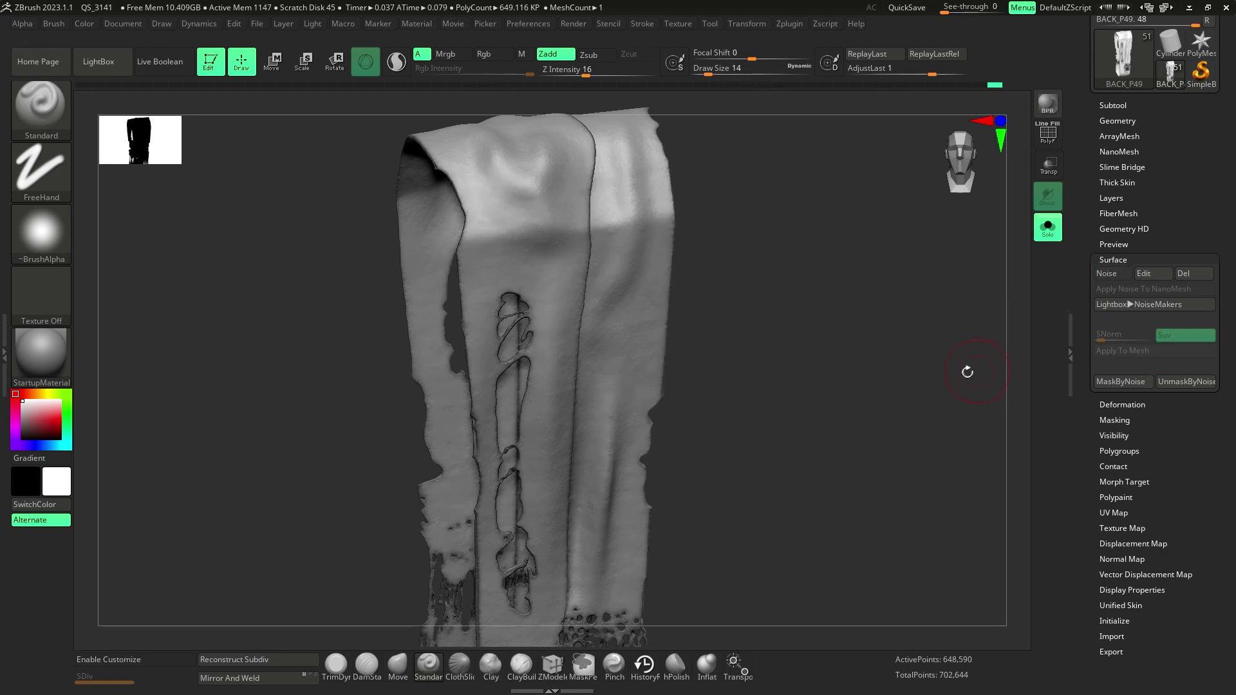
Step: Reopen the surface noise settings and set the noise Strength to -0.00006
{"action": "left_click", "coordinate": [1162, 273]}
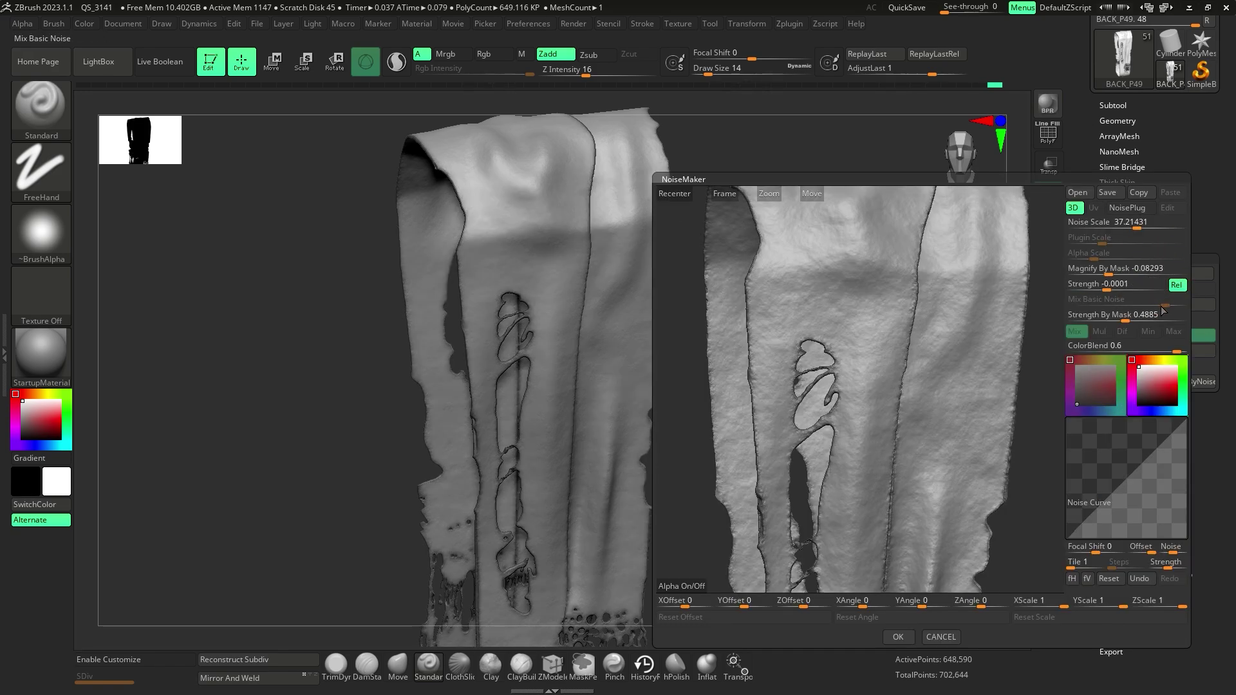
{"action": "left_click_drag", "start_coordinate": [1140, 225], "coordinate": [1137, 226]}
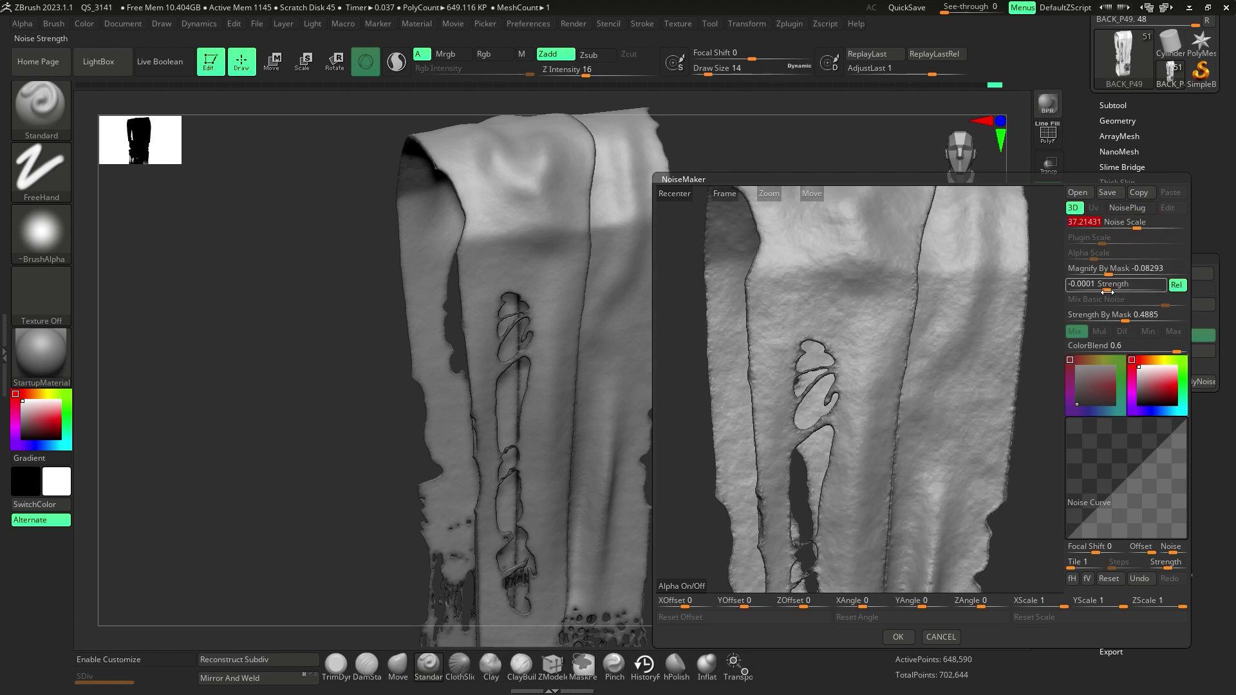
{"action": "left_click_drag", "start_coordinate": [1107, 291], "coordinate": [1109, 291]}
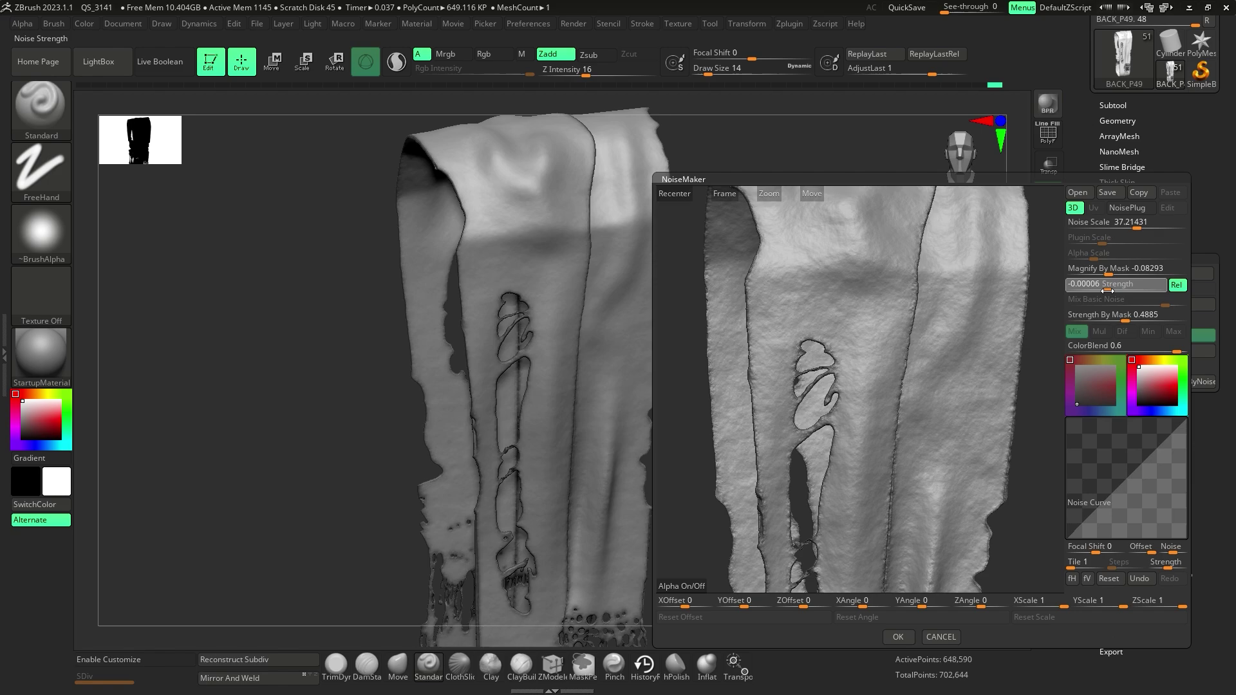
{"action": "left_click", "coordinate": [1106, 291]}
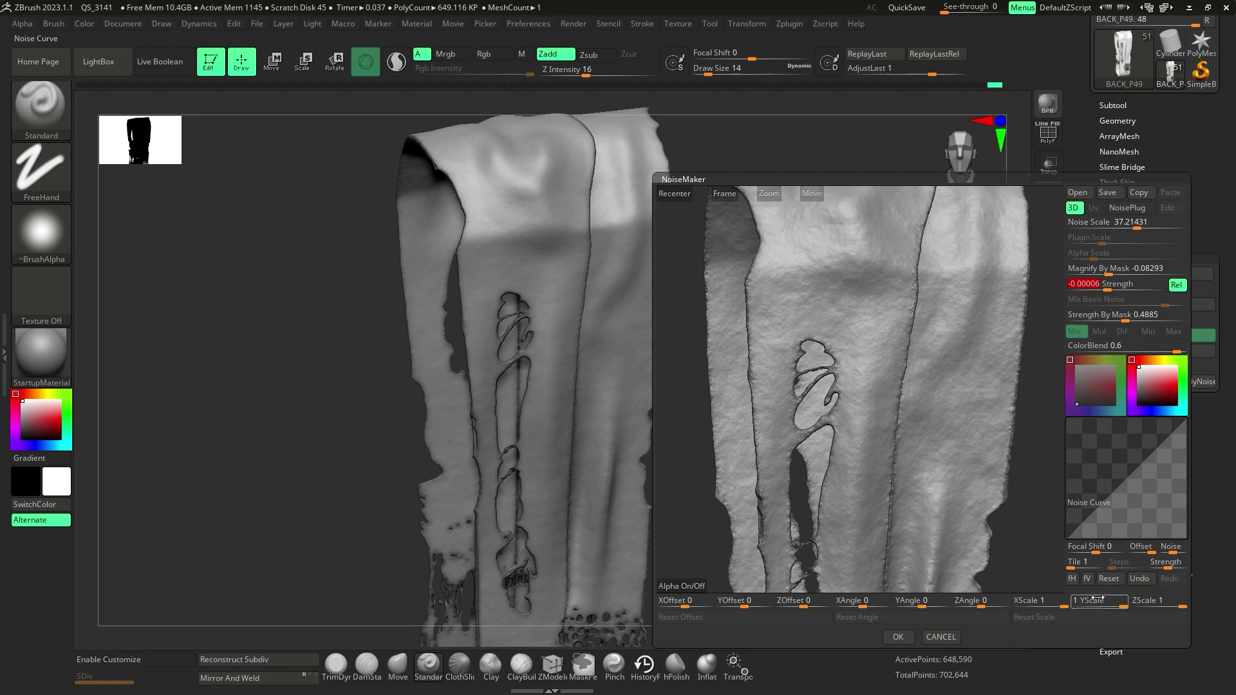
Step: Try flipping the noise curve horizontally and vertically, accept the noise and apply it to the mesh
{"action": "left_click", "coordinate": [1072, 579]}
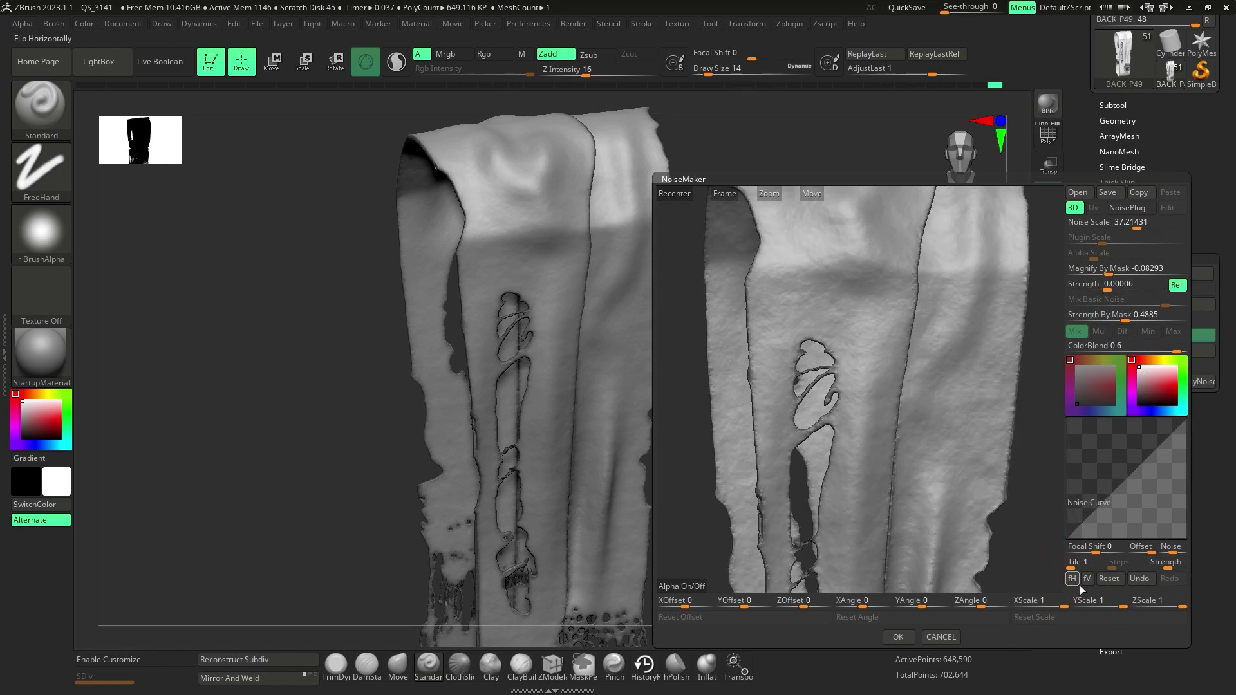
{"action": "left_click", "coordinate": [1088, 581]}
{"action": "left_click", "coordinate": [1089, 581]}
{"action": "left_click", "coordinate": [898, 637]}
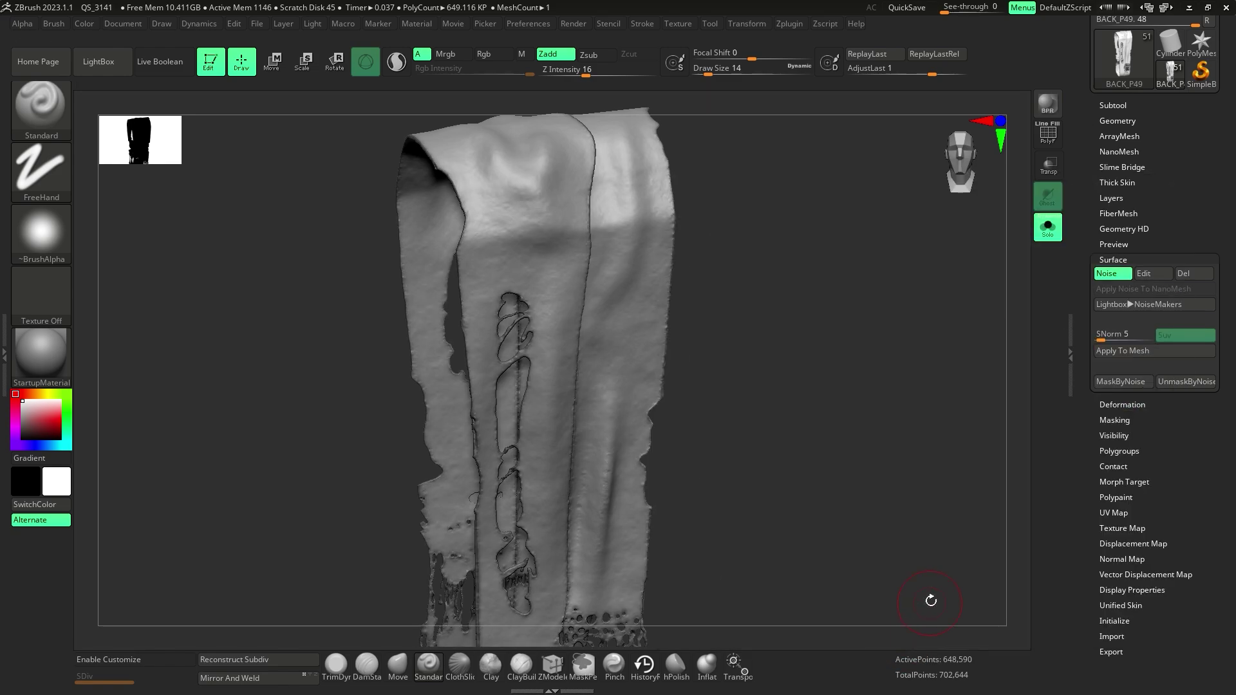
{"action": "left_click", "coordinate": [1137, 357]}
{"action": "mouse_move", "coordinate": [838, 404]}
{"action": "left_mouse_down"}
{"action": "mouse_move", "coordinate": [819, 408]}
{"action": "mouse_move", "coordinate": [866, 405]}
{"action": "mouse_move", "coordinate": [798, 409]}
{"action": "mouse_move", "coordinate": [838, 407]}
{"action": "mouse_move", "coordinate": [818, 399]}
{"action": "mouse_move", "coordinate": [833, 386]}
{"action": "mouse_move", "coordinate": [802, 397]}
{"action": "mouse_move", "coordinate": [843, 389]}
{"action": "mouse_move", "coordinate": [855, 402]}
{"action": "mouse_move", "coordinate": [880, 308]}
{"action": "mouse_move", "coordinate": [810, 311]}
{"action": "mouse_move", "coordinate": [816, 331]}
{"action": "mouse_move", "coordinate": [836, 332]}
{"action": "left_mouse_up"}
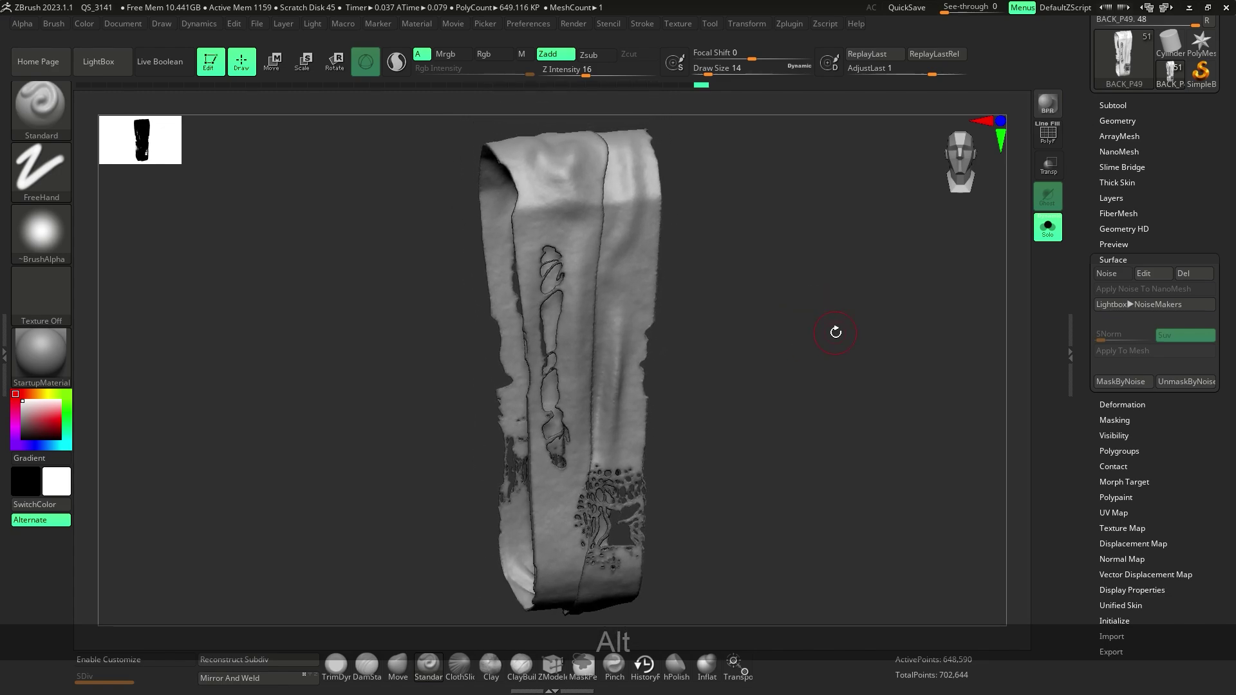
Step: Sharpen and grow the strap's mask in repeated passes, and collapse the masking settings
{"action": "left_click", "coordinate": [1111, 259]}
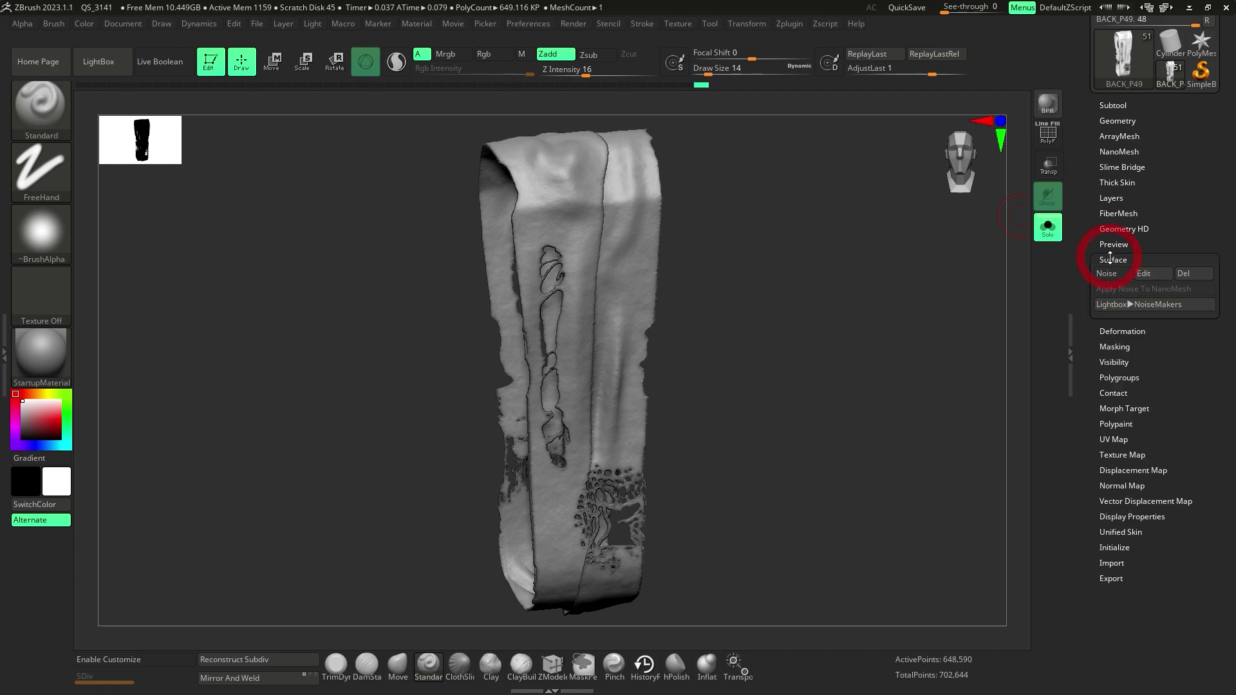
{"action": "left_click", "coordinate": [1115, 291]}
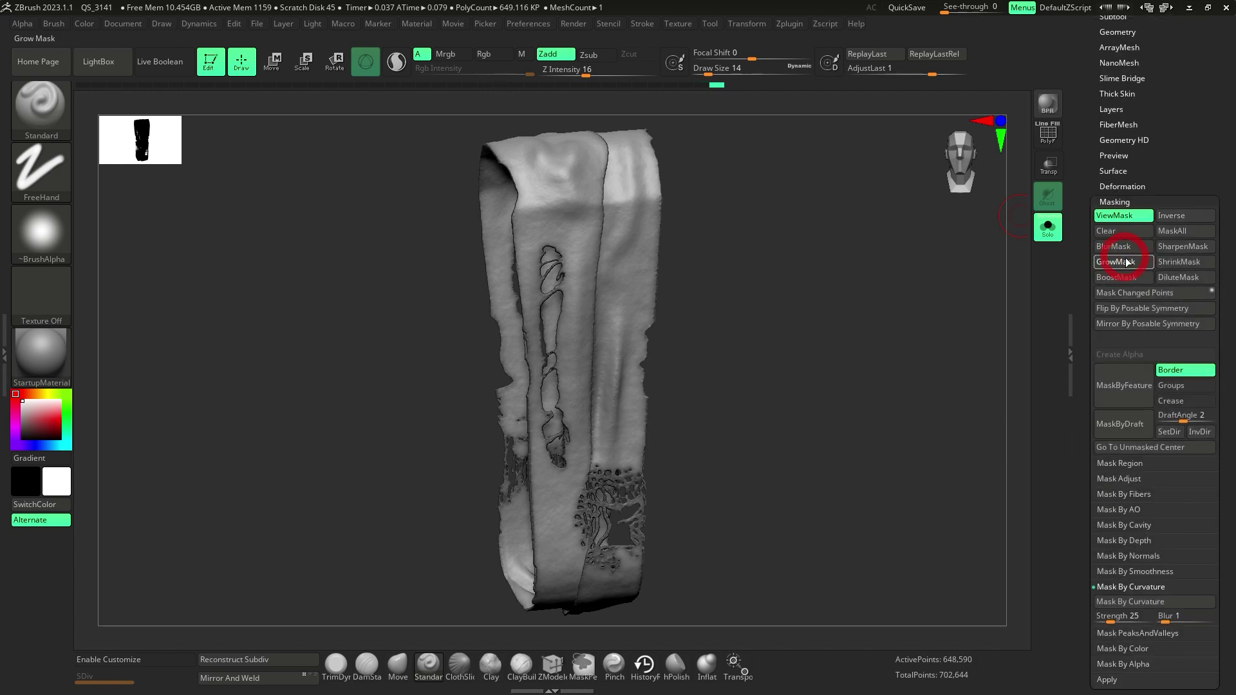
{"action": "left_click", "coordinate": [1164, 249]}
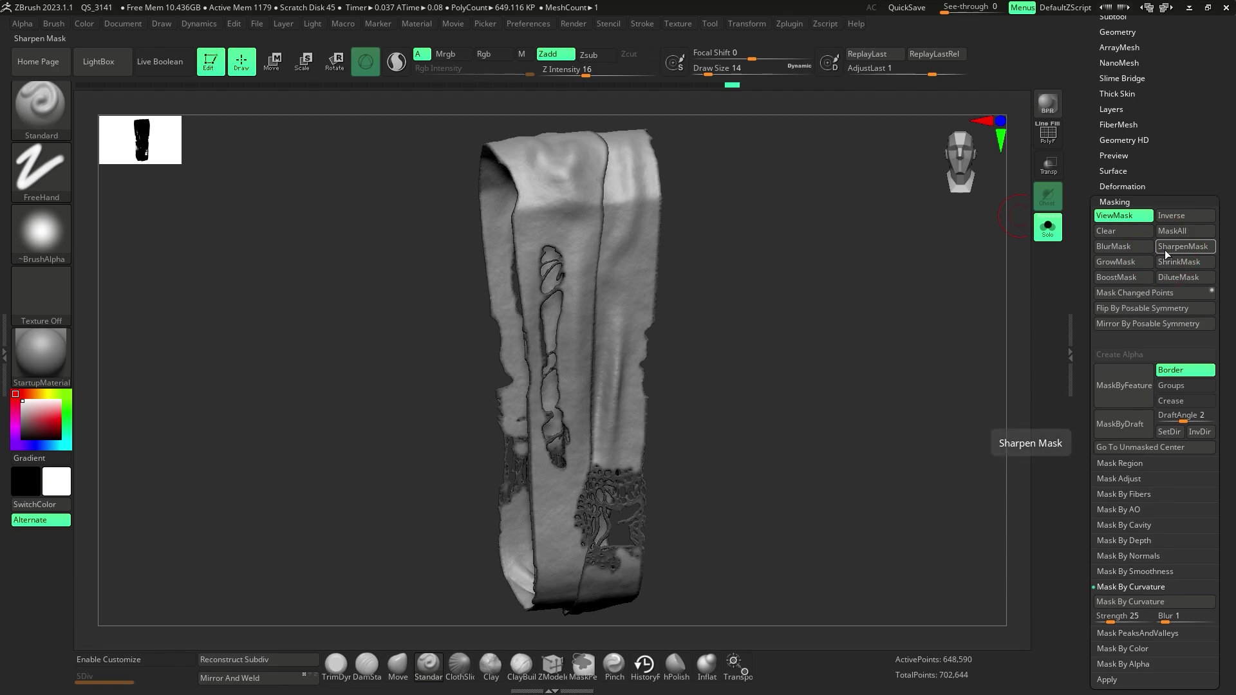
{"action": "left_click", "coordinate": [1131, 262]}
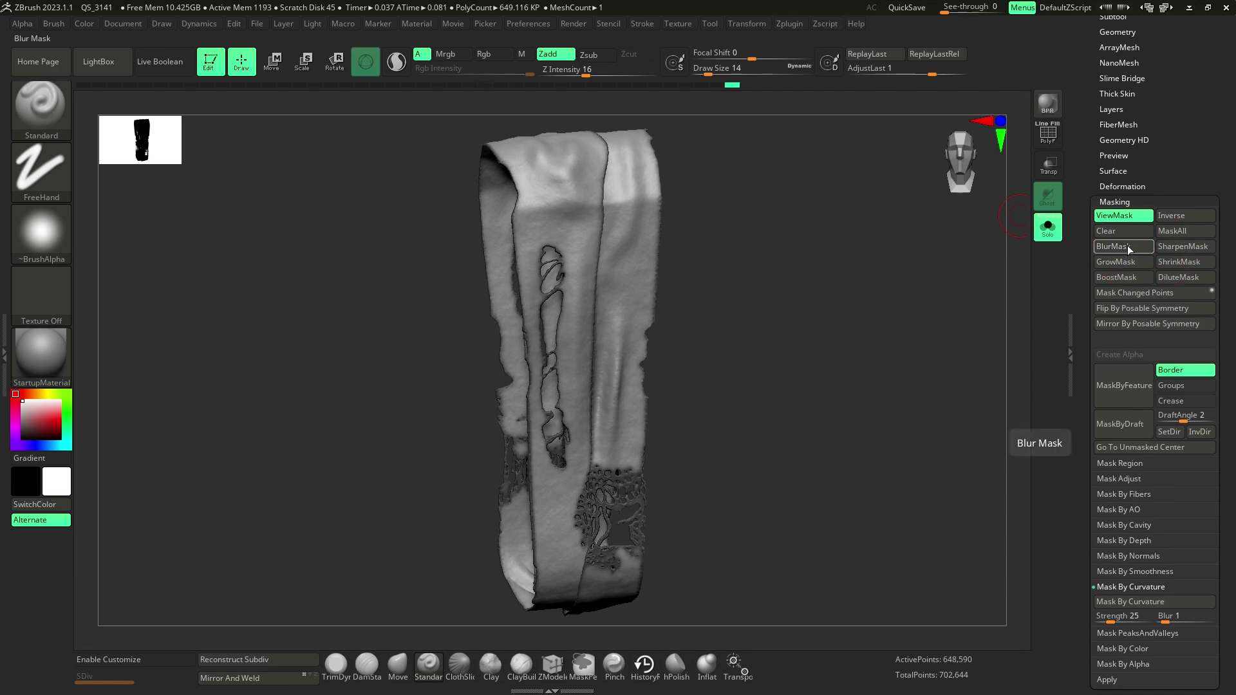
{"action": "left_click", "coordinate": [1164, 246]}
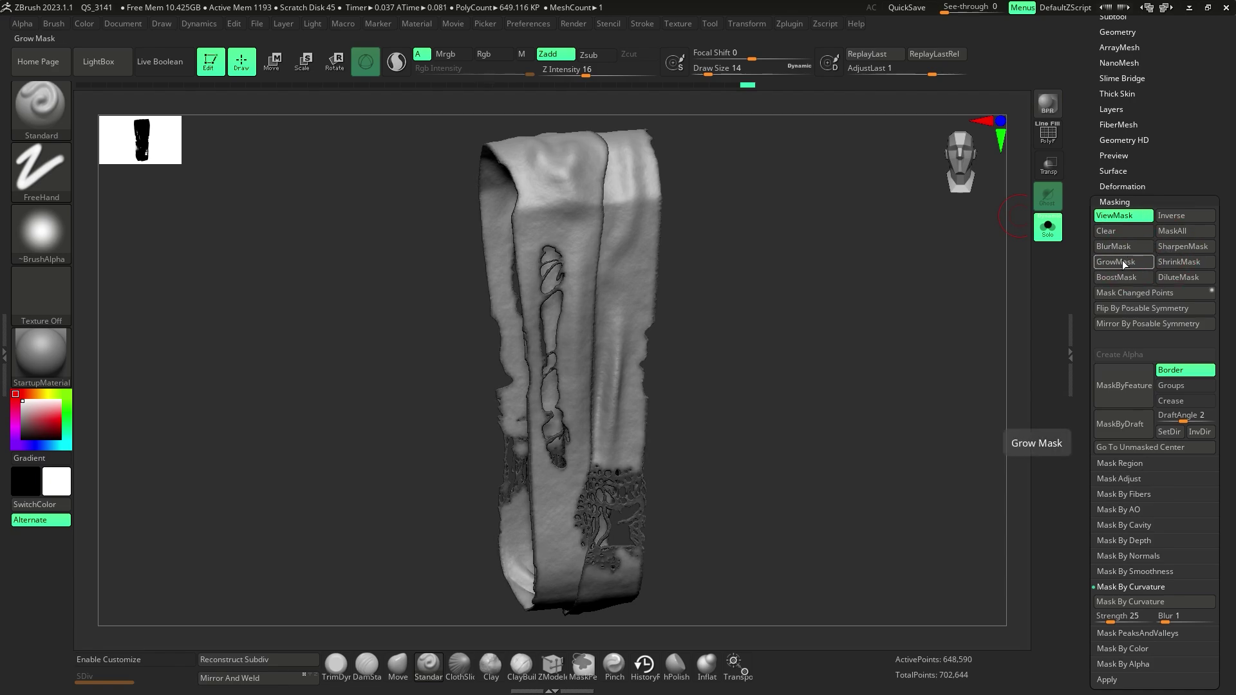
{"action": "left_click", "coordinate": [1184, 245]}
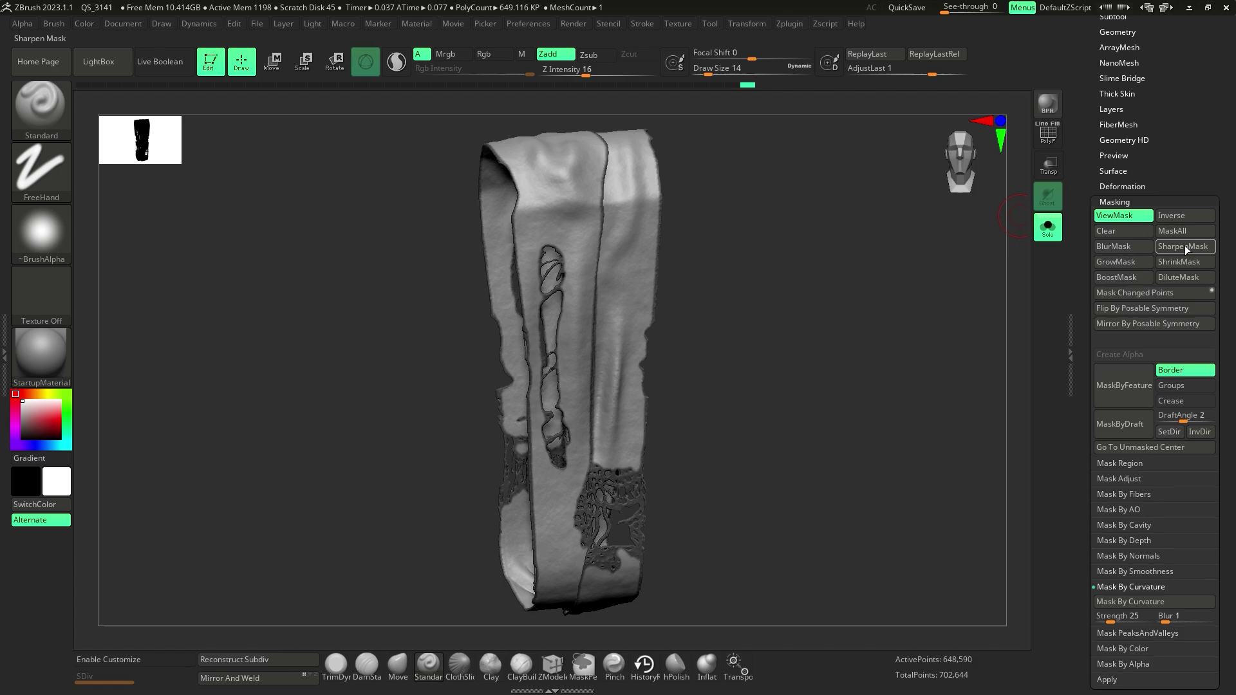
{"action": "left_click", "coordinate": [1129, 253]}
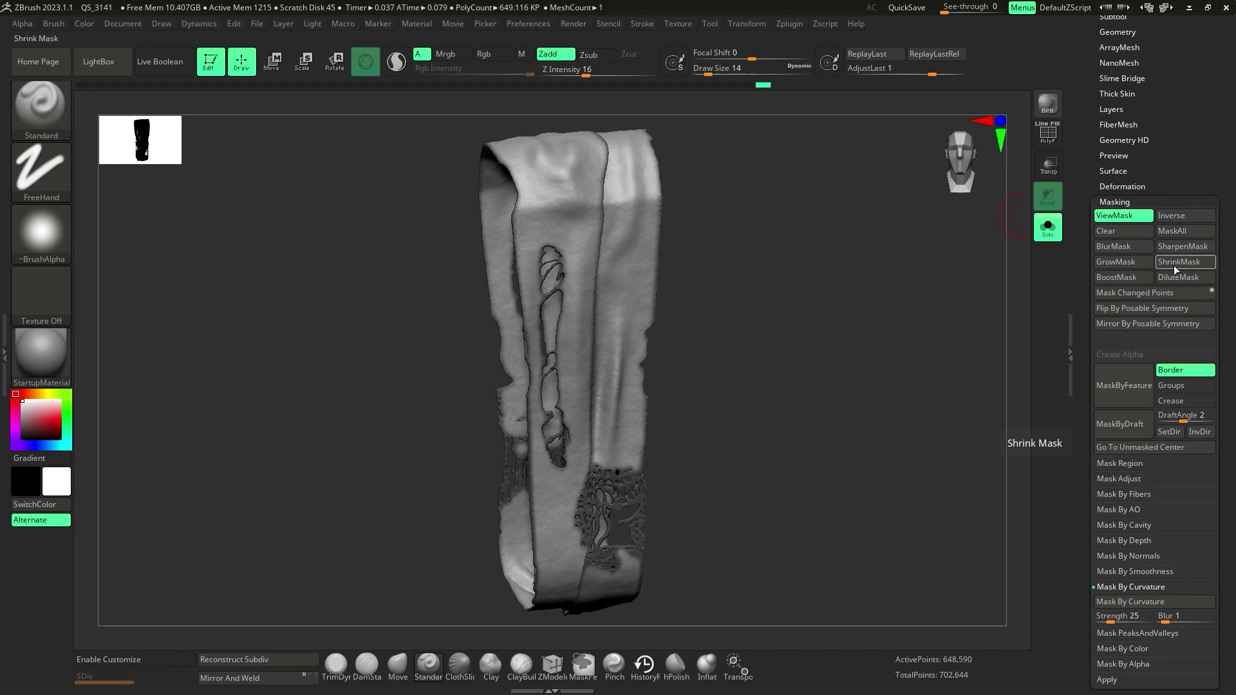
{"action": "left_click", "coordinate": [1123, 204]}
{"action": "scroll", "coordinate": [1123, 206], "scroll_direction": "up", "scroll_amount": 3}
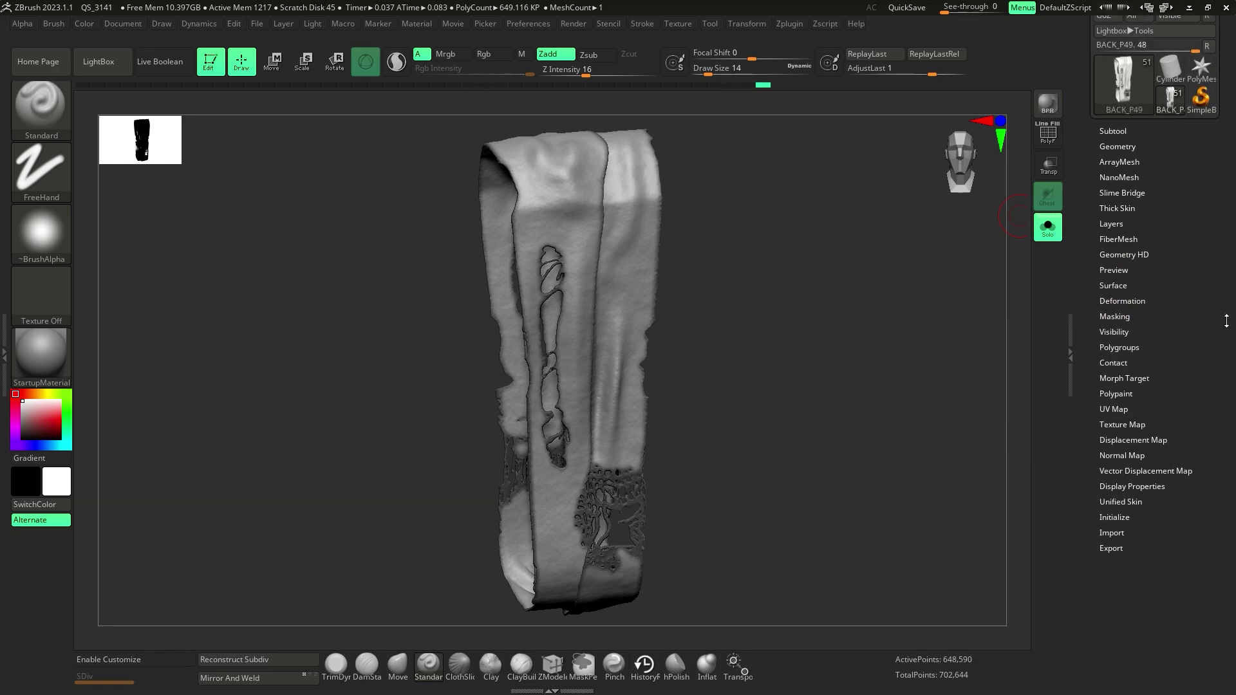
{"action": "left_click", "coordinate": [1114, 330]}
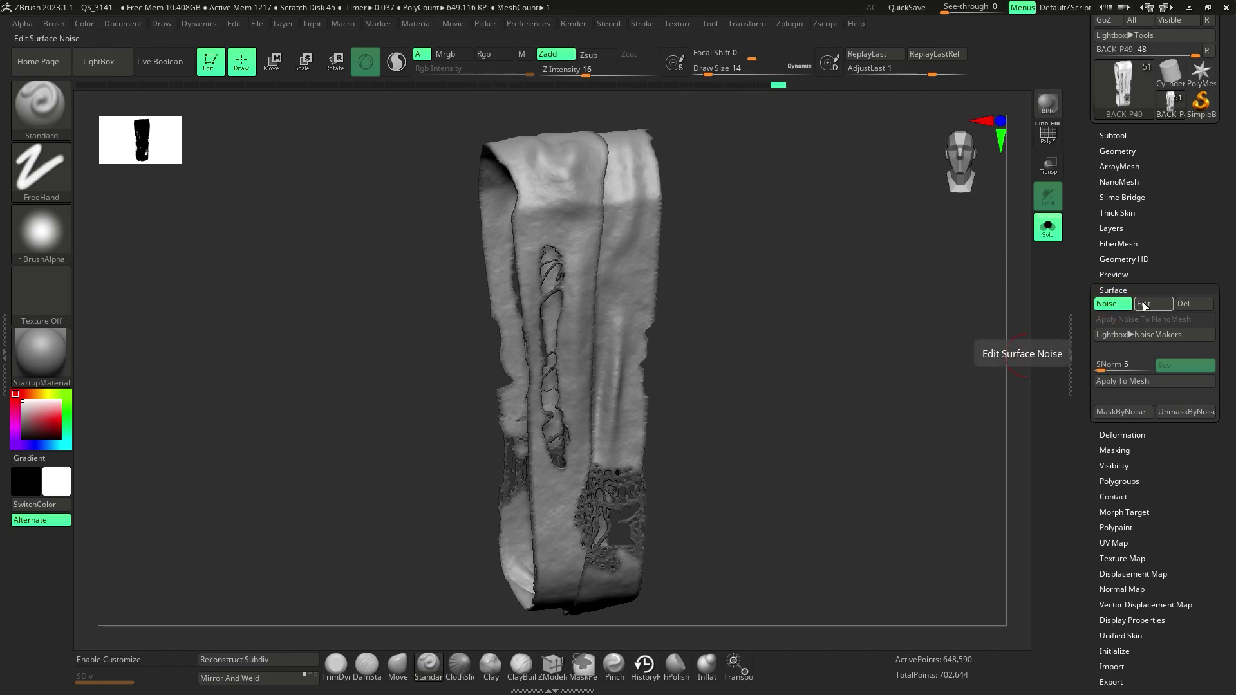
{"action": "left_click", "coordinate": [1152, 304]}
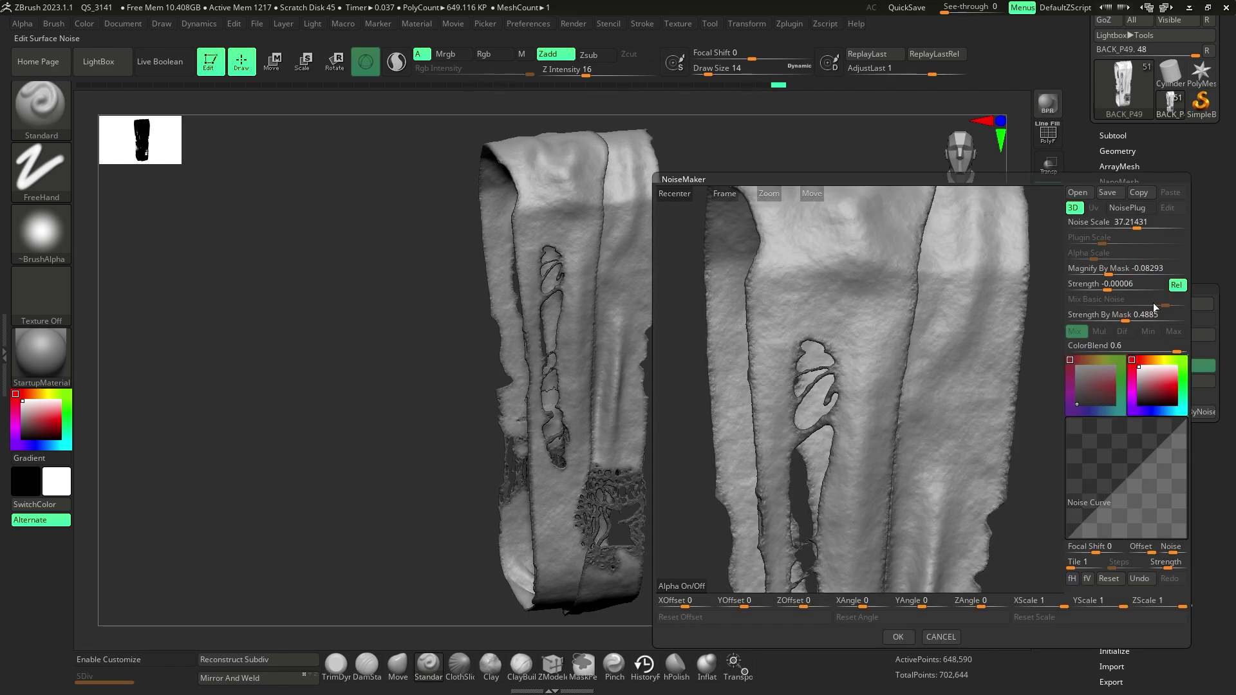
{"action": "left_click", "coordinate": [1078, 192]}
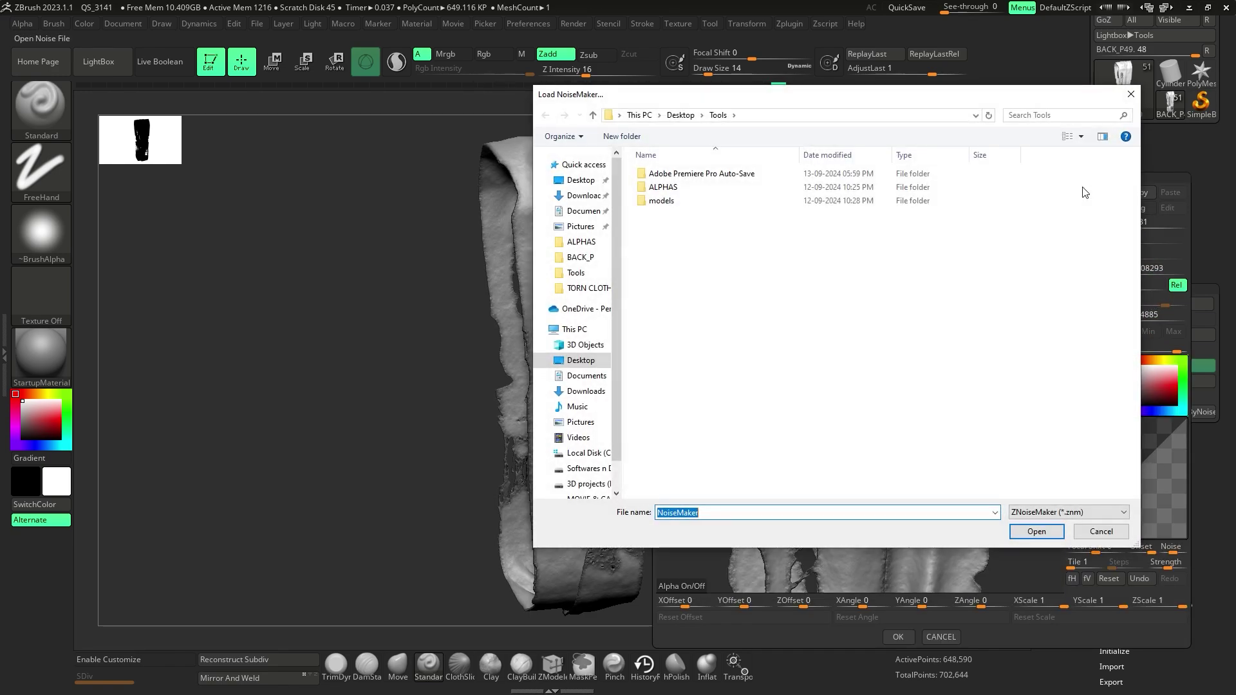
{"action": "left_click", "coordinate": [1131, 94]}
{"action": "left_click", "coordinate": [669, 601]}
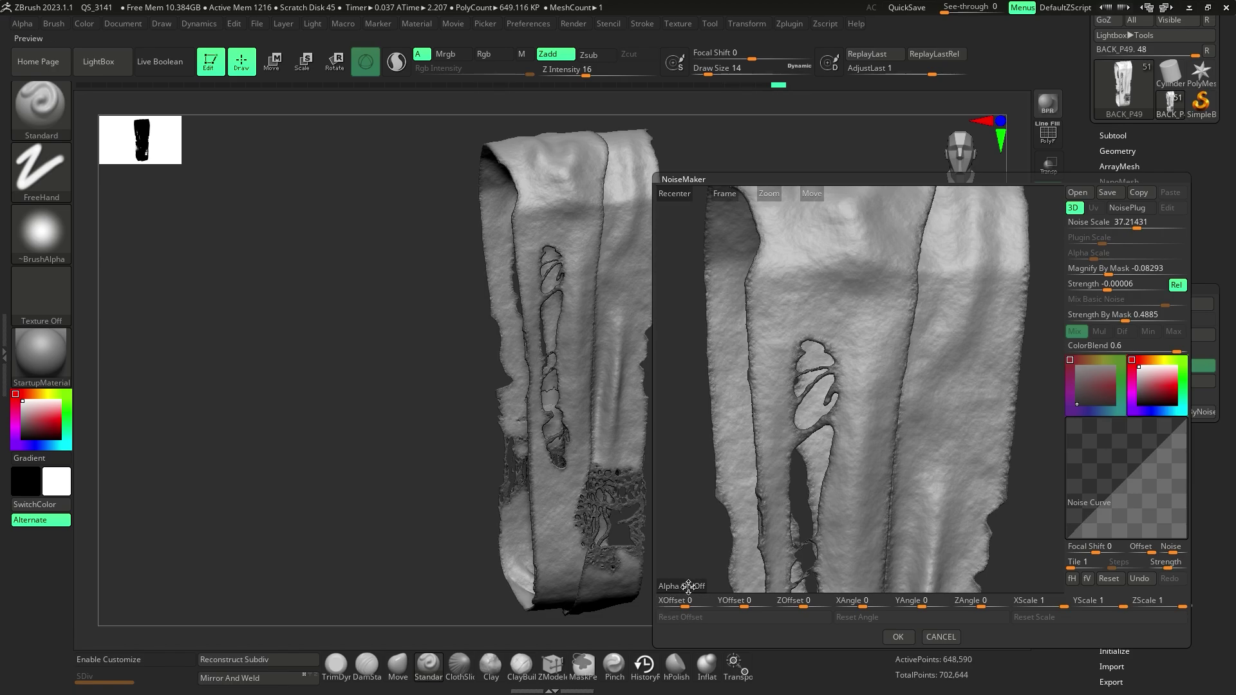
{"action": "left_click", "coordinate": [688, 586]}
{"action": "double_click", "coordinate": [682, 188]}
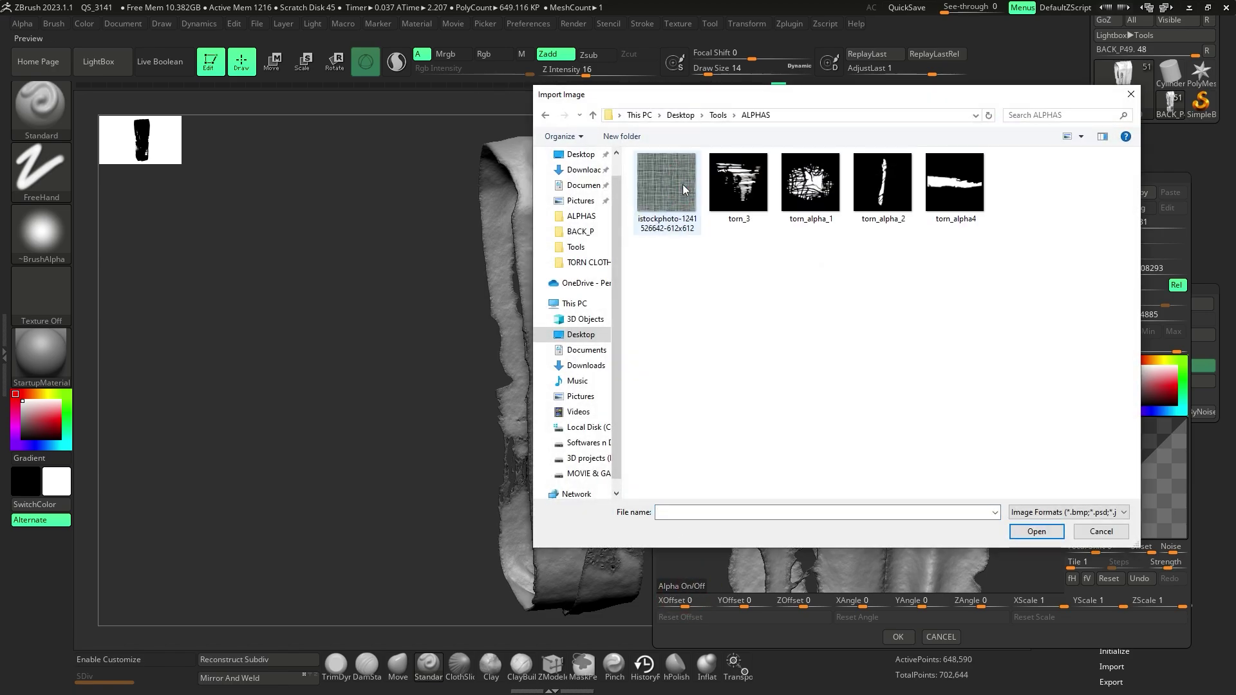
{"action": "left_click", "coordinate": [682, 184]}
{"action": "left_click", "coordinate": [1026, 529]}
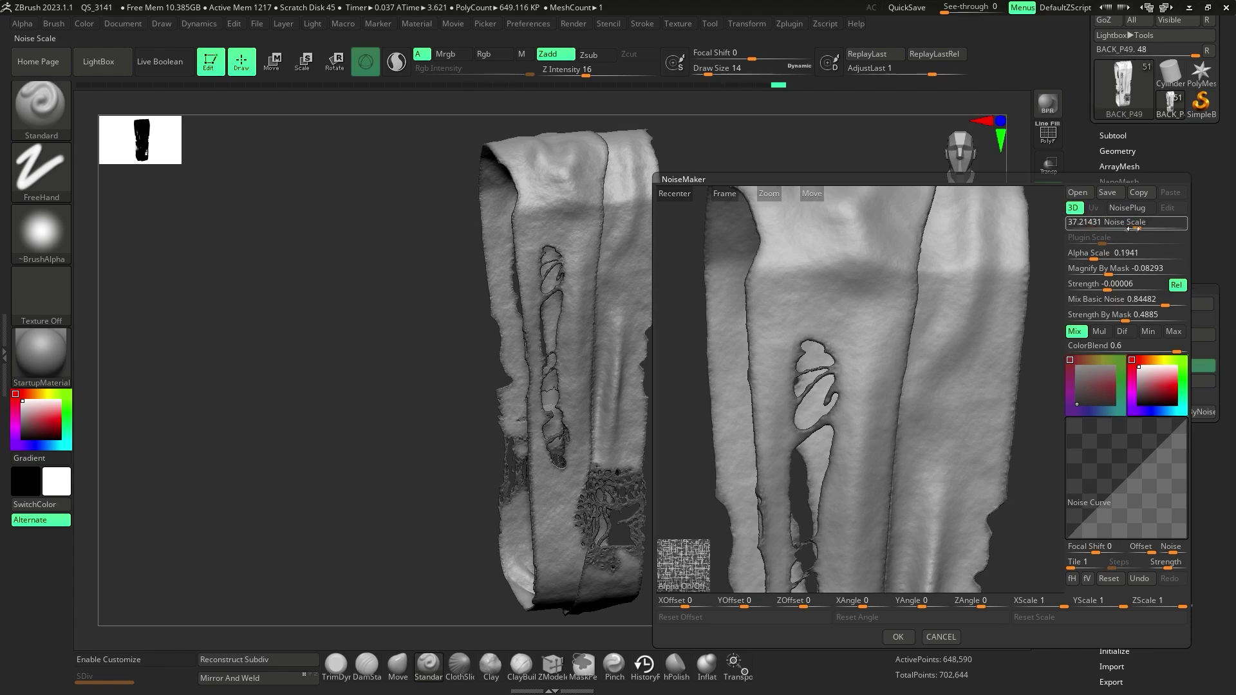
Step: Set Noise Scale to 17.9256, Magnify By Mask to -0.01453 and Strength to -0.0162, try flipping the noise curve, and accept the noise
{"action": "left_click_drag", "start_coordinate": [1122, 227], "coordinate": [1128, 227]}
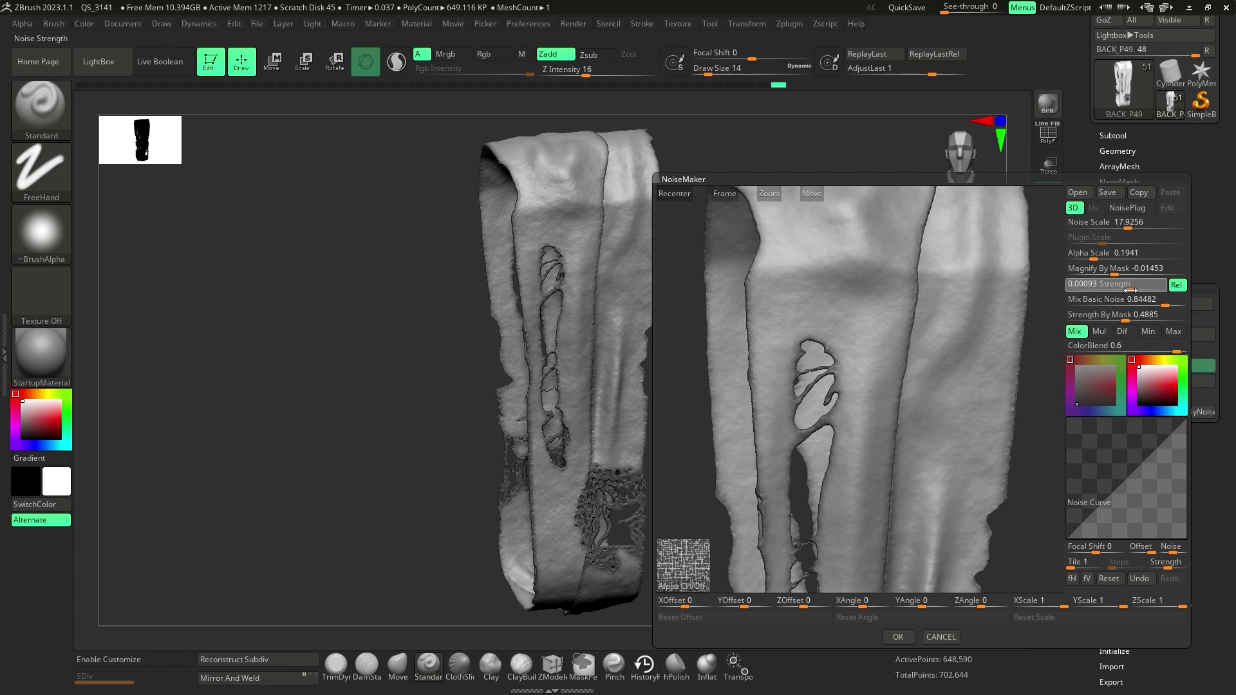
{"action": "left_click_drag", "start_coordinate": [1130, 291], "coordinate": [1093, 289]}
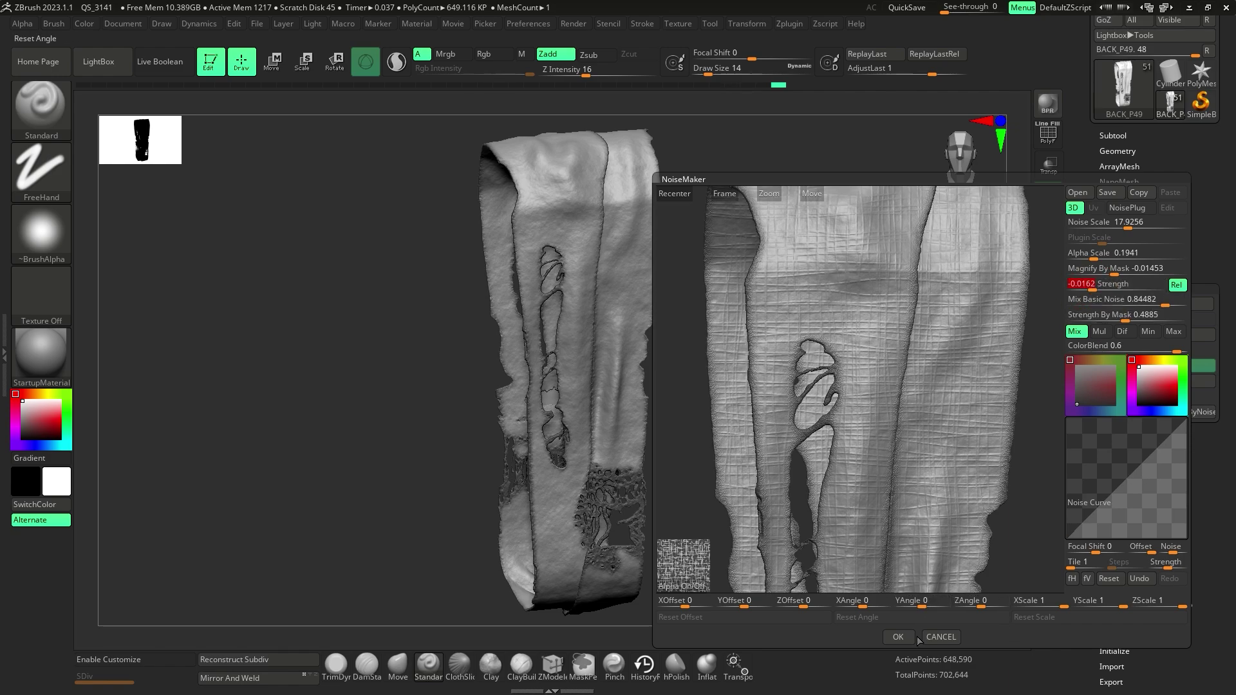
{"action": "key", "text": "Return"}
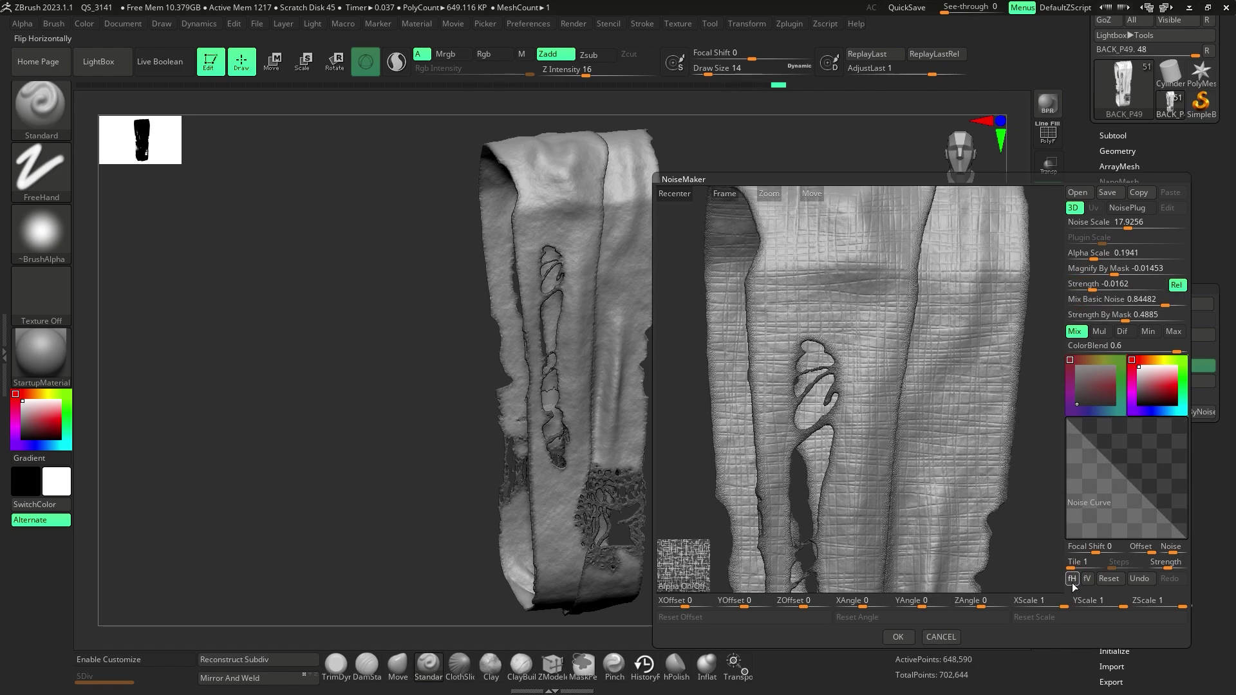
{"action": "left_click", "coordinate": [1071, 578]}
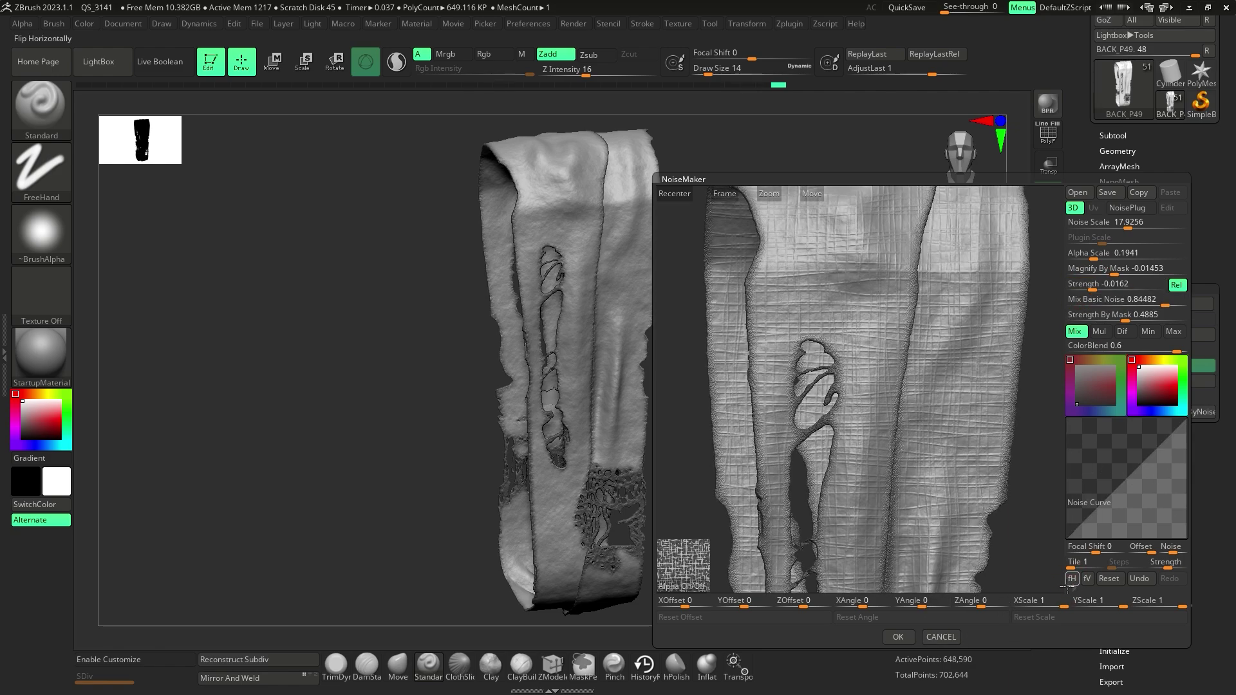
{"action": "left_click", "coordinate": [898, 638]}
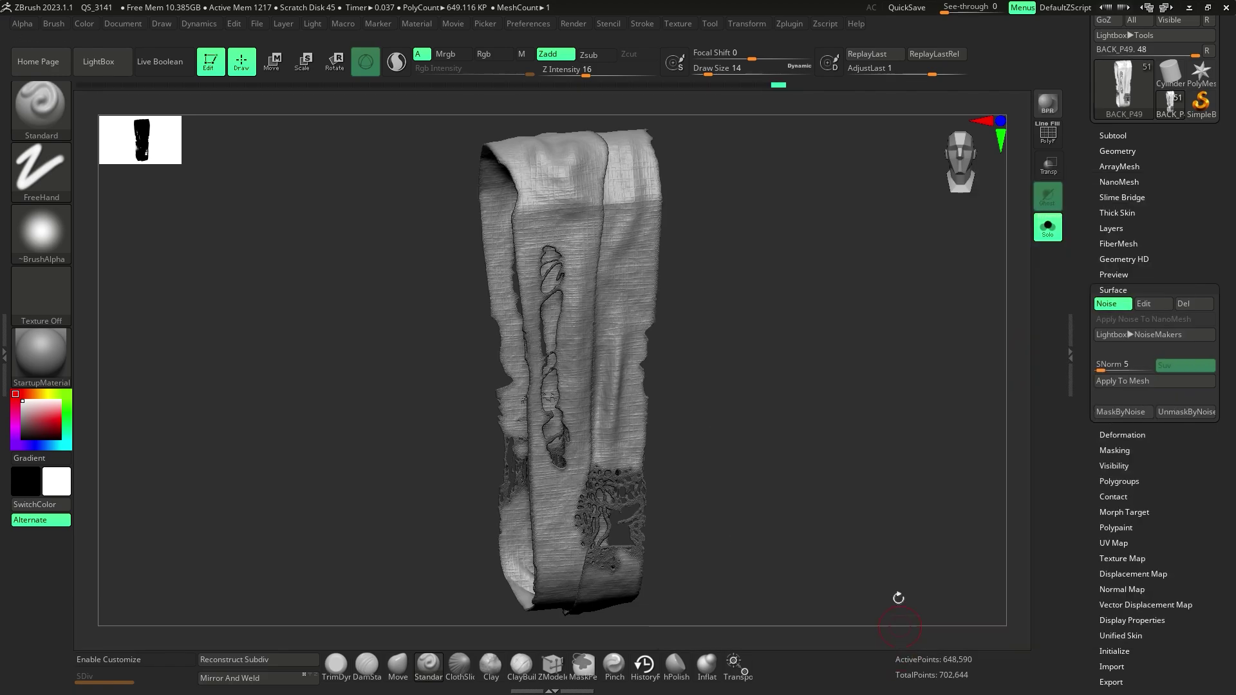
Step: Duplicate the BACK_P49 subtool and hide the original, keeping the copy active
{"action": "left_click_drag", "start_coordinate": [784, 344], "coordinate": [1024, 290], "text": "alt"}
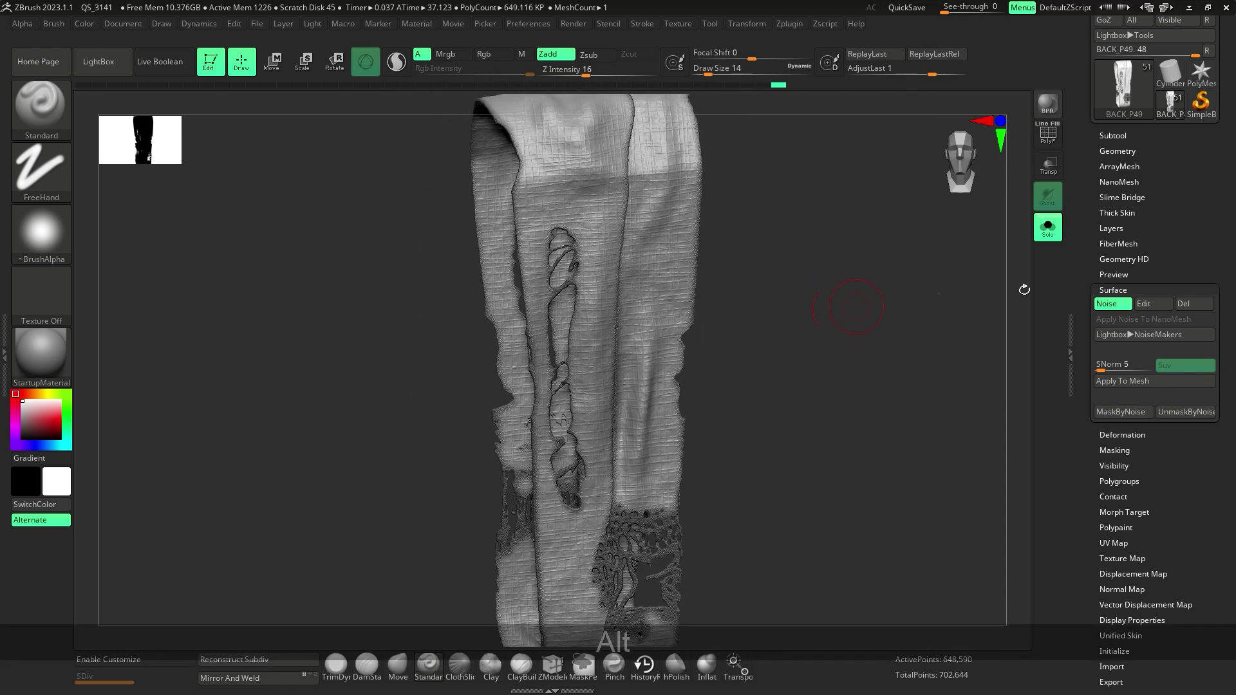
{"action": "left_click", "coordinate": [1111, 135]}
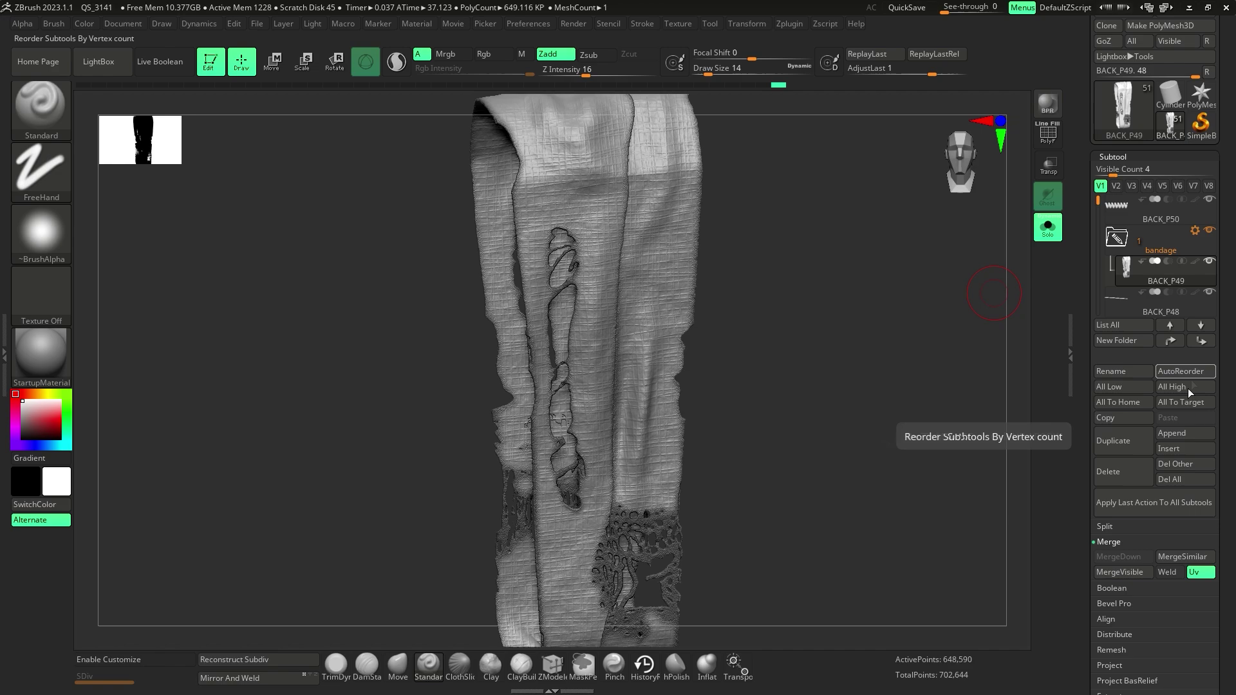
{"action": "left_click", "coordinate": [1114, 443]}
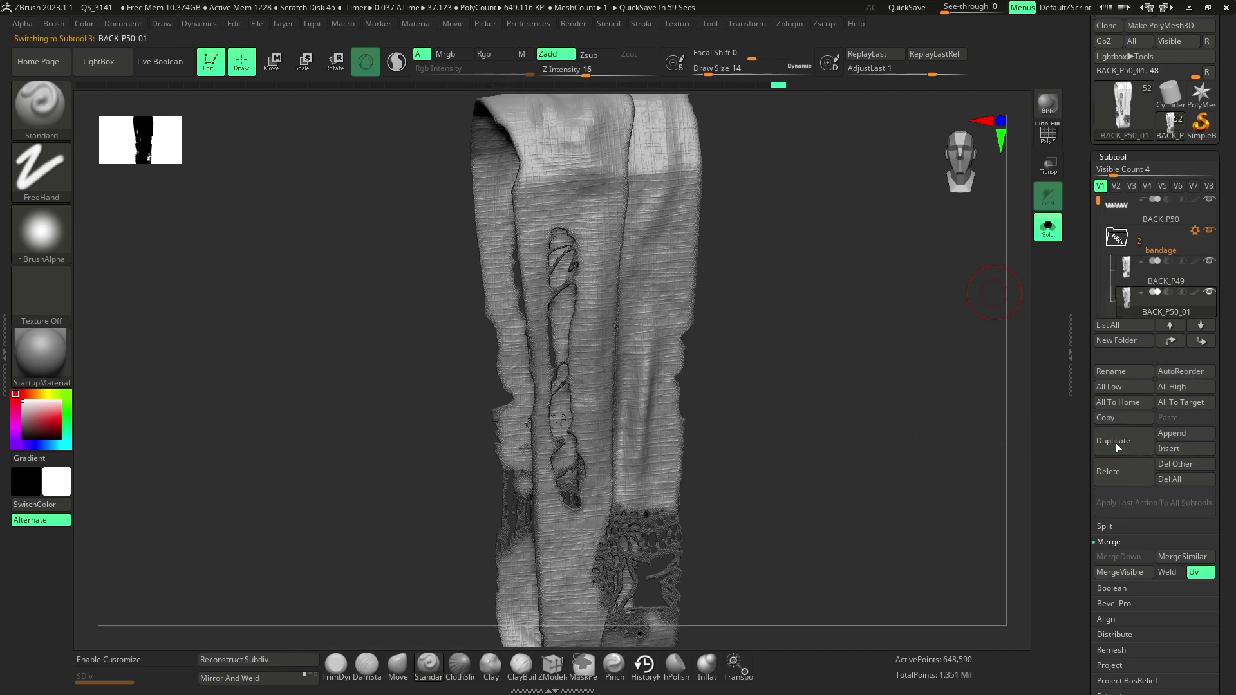
{"action": "scroll", "coordinate": [1233, 532], "scroll_direction": "down", "scroll_amount": 2}
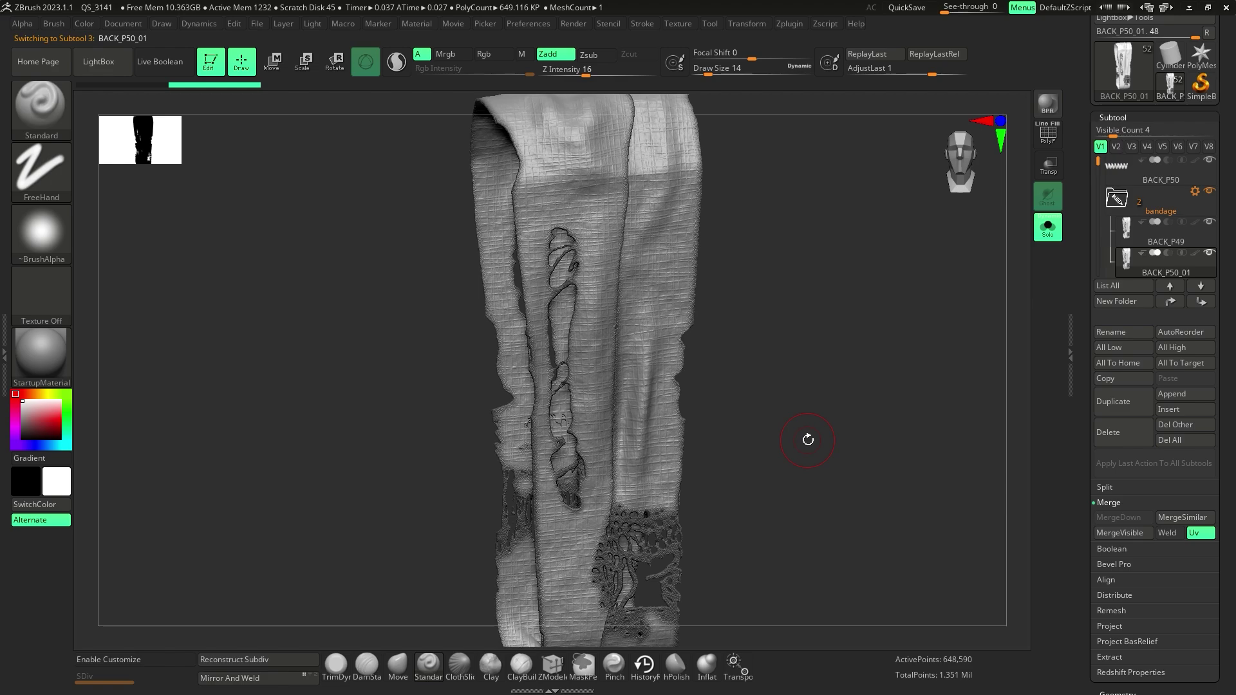
{"action": "left_click_drag", "start_coordinate": [808, 440], "coordinate": [897, 287]}
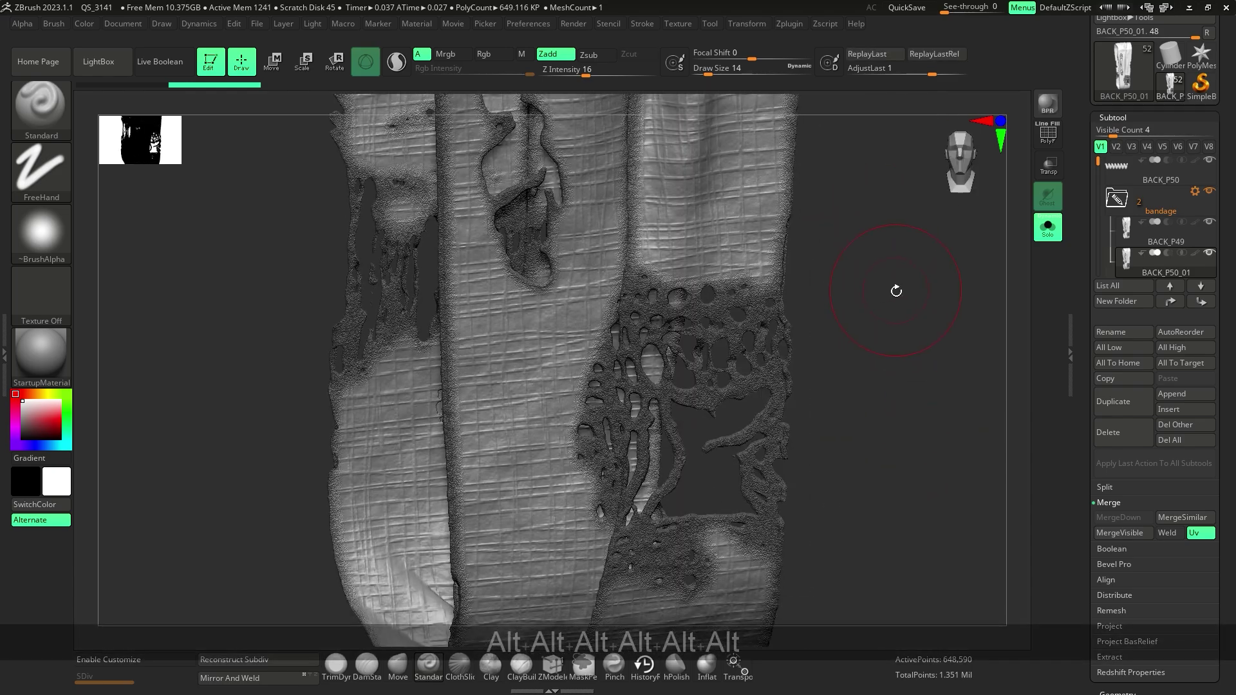
{"action": "scroll", "coordinate": [1179, 290], "scroll_direction": "down", "scroll_amount": 1}
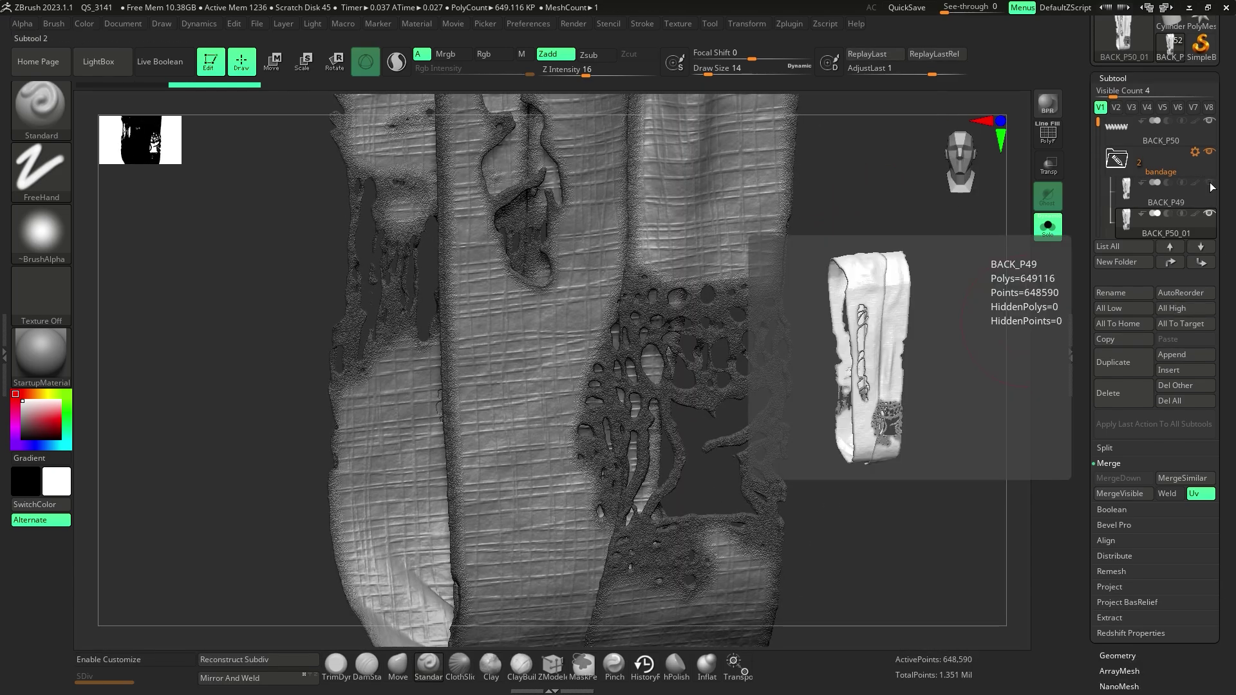
{"action": "scroll", "coordinate": [1145, 516], "scroll_direction": "down", "scroll_amount": 1}
{"action": "scroll", "coordinate": [1234, 454], "scroll_direction": "down", "scroll_amount": 1}
{"action": "left_click_drag", "start_coordinate": [1234, 455], "coordinate": [1234, 478]}
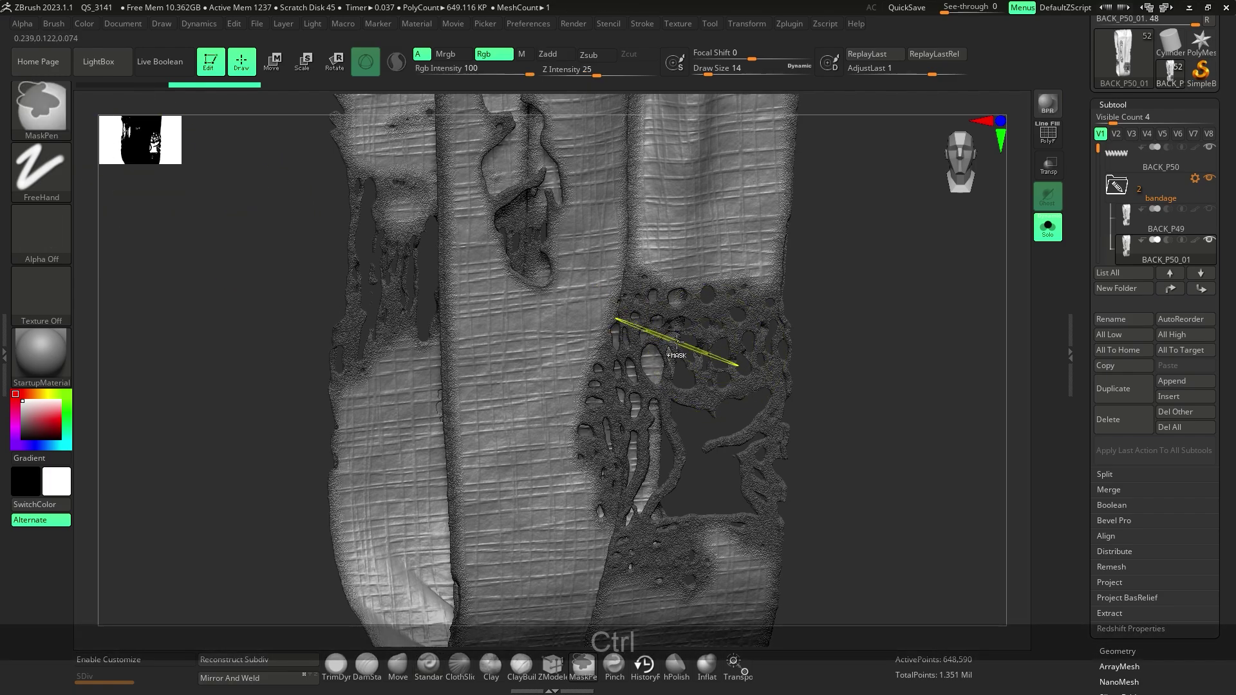
Step: Erase unwanted mask areas around the strap's tears and torn netting with the MaskPen, reducing Draw Size to 8 for the smaller spots
{"action": "mouse_move", "coordinate": [676, 334]}
{"action": "left_mouse_down", "text": "ctrl+alt"}
{"action": "mouse_move", "coordinate": [735, 298]}
{"action": "mouse_move", "coordinate": [626, 579]}
{"action": "mouse_move", "coordinate": [756, 576]}
{"action": "left_mouse_up", "text": "ctrl+alt"}
{"action": "mouse_move", "coordinate": [869, 489]}
{"action": "left_mouse_down"}
{"action": "mouse_move", "coordinate": [863, 457]}
{"action": "mouse_move", "coordinate": [715, 476]}
{"action": "mouse_move", "coordinate": [786, 496]}
{"action": "mouse_move", "coordinate": [748, 453]}
{"action": "mouse_move", "coordinate": [928, 422]}
{"action": "mouse_move", "coordinate": [1009, 468]}
{"action": "left_mouse_up"}
{"action": "left_click_drag", "start_coordinate": [414, 284], "coordinate": [421, 254], "text": "ctrl+alt"}
{"action": "left_click_drag", "start_coordinate": [927, 424], "coordinate": [664, 446]}
{"action": "key", "text": "bracketleft"}
{"action": "key", "text": "bracketleft"}
{"action": "key", "text": "bracketleft"}
{"action": "left_click_drag", "start_coordinate": [394, 224], "coordinate": [427, 260], "text": "ctrl+alt"}
{"action": "left_click_drag", "start_coordinate": [696, 412], "coordinate": [766, 444]}
{"action": "mouse_move", "coordinate": [766, 444]}
{"action": "left_mouse_down", "text": "alt"}
{"action": "mouse_move", "coordinate": [775, 419]}
{"action": "mouse_move", "coordinate": [702, 412]}
{"action": "left_mouse_up", "text": "alt"}
{"action": "mouse_move", "coordinate": [322, 373]}
{"action": "left_mouse_down", "text": "ctrl+alt"}
{"action": "mouse_move", "coordinate": [351, 328]}
{"action": "mouse_move", "coordinate": [415, 567]}
{"action": "left_mouse_up", "text": "ctrl+alt"}
{"action": "left_click_drag", "start_coordinate": [695, 579], "coordinate": [727, 444], "text": "alt"}
{"action": "mouse_move", "coordinate": [728, 444]}
{"action": "left_mouse_down"}
{"action": "mouse_move", "coordinate": [753, 419]}
{"action": "mouse_move", "coordinate": [724, 425]}
{"action": "left_mouse_up"}
{"action": "left_click_drag", "start_coordinate": [635, 475], "coordinate": [636, 502], "text": "ctrl+alt"}
{"action": "mouse_move", "coordinate": [753, 451]}
{"action": "left_mouse_down", "text": "alt"}
{"action": "mouse_move", "coordinate": [767, 488]}
{"action": "mouse_move", "coordinate": [727, 505]}
{"action": "mouse_move", "coordinate": [767, 507]}
{"action": "mouse_move", "coordinate": [782, 493]}
{"action": "left_mouse_up", "text": "alt"}
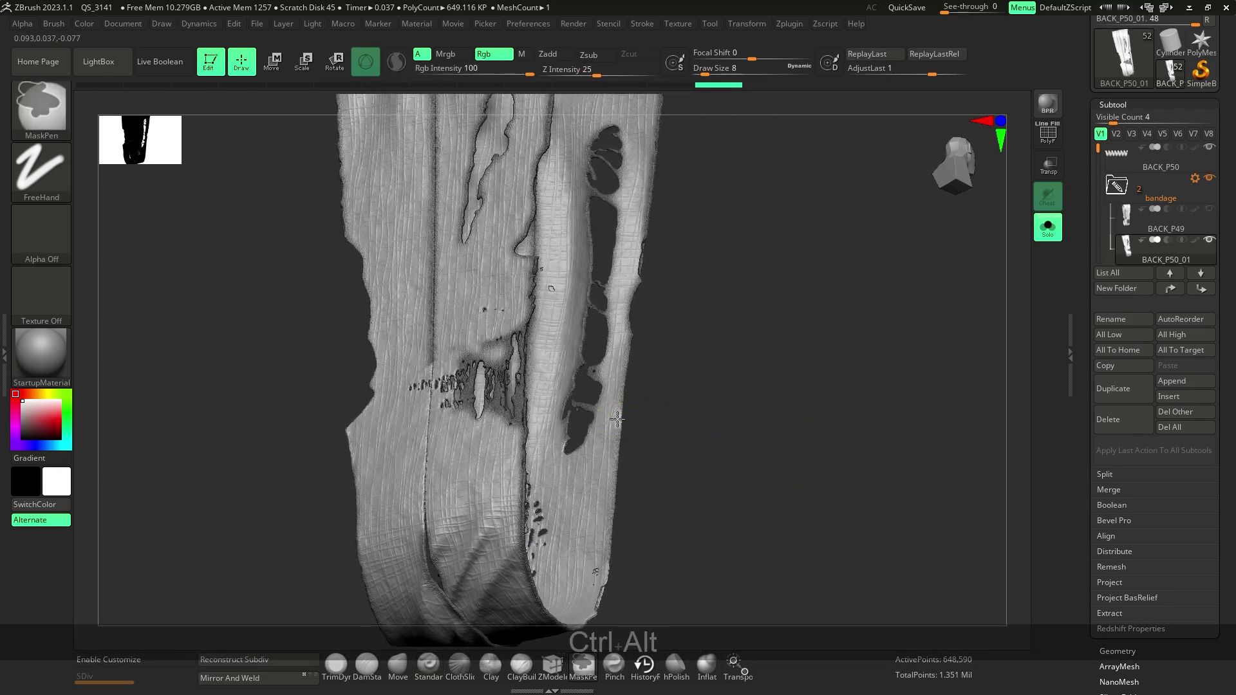
{"action": "left_click_drag", "start_coordinate": [625, 352], "coordinate": [625, 370], "text": "ctrl+alt"}
{"action": "mouse_move", "coordinate": [766, 489]}
{"action": "left_mouse_down"}
{"action": "mouse_move", "coordinate": [725, 496]}
{"action": "mouse_move", "coordinate": [801, 521]}
{"action": "mouse_move", "coordinate": [819, 412]}
{"action": "mouse_move", "coordinate": [804, 367]}
{"action": "mouse_move", "coordinate": [855, 436]}
{"action": "mouse_move", "coordinate": [866, 414]}
{"action": "left_mouse_up"}
Step: Invert the strap's mask and slightly inflate the unmasked torn edges with the Inflate deformation
{"action": "left_click", "coordinate": [803, 359], "text": "ctrl"}
{"action": "left_click", "coordinate": [856, 436], "text": "ctrl"}
{"action": "left_click", "coordinate": [856, 436], "text": "ctrl"}
{"action": "scroll", "coordinate": [1232, 233], "scroll_direction": "down", "scroll_amount": 8}
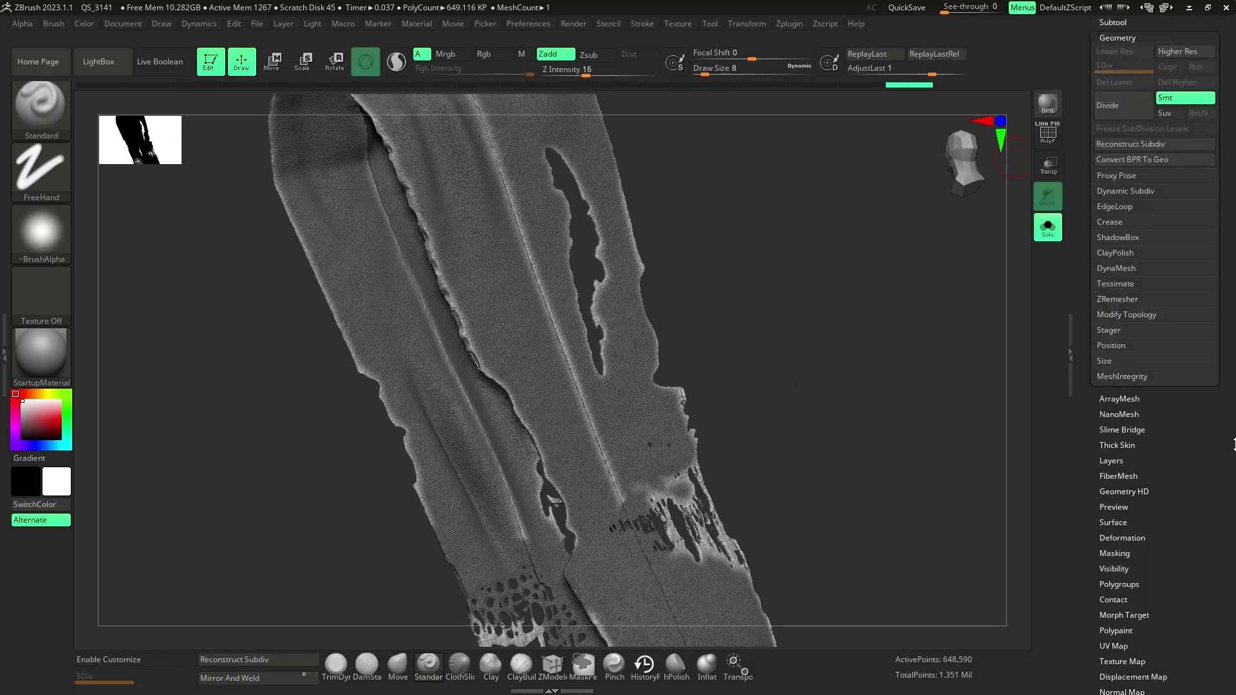
{"action": "left_click", "coordinate": [1115, 257]}
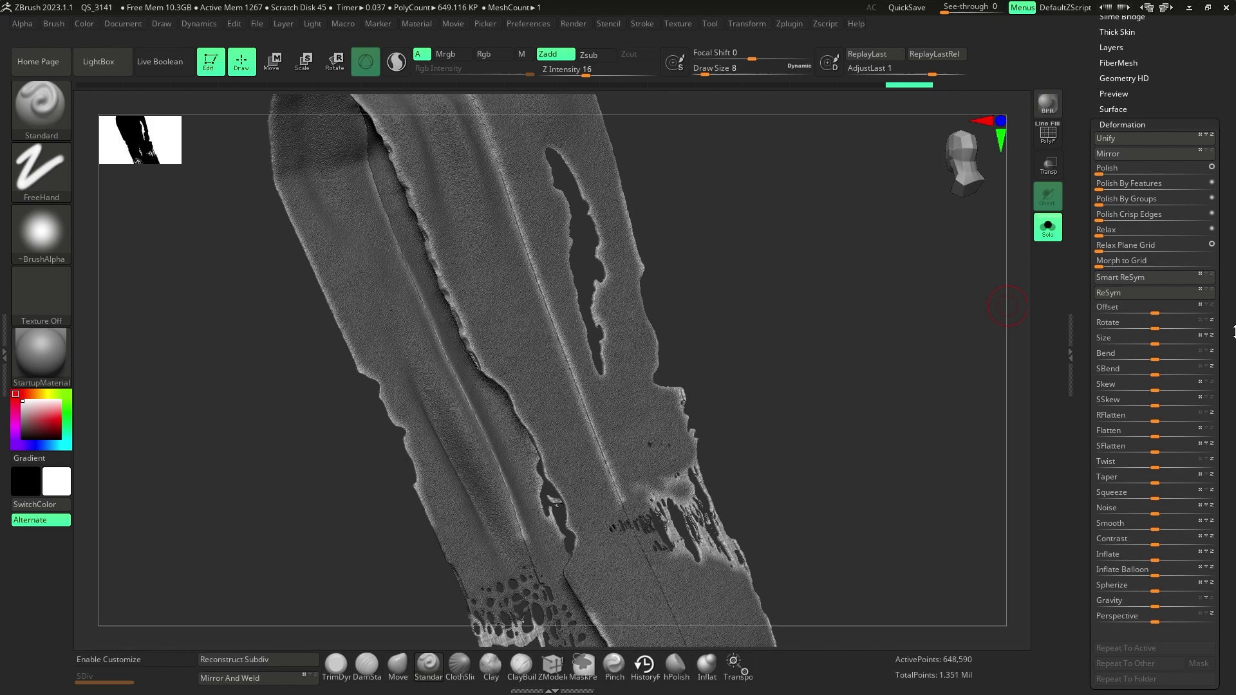
{"action": "mouse_move", "coordinate": [1157, 558]}
{"action": "left_mouse_down"}
{"action": "mouse_move", "coordinate": [1156, 575]}
{"action": "mouse_move", "coordinate": [1170, 578]}
{"action": "mouse_move", "coordinate": [1158, 559]}
{"action": "left_mouse_up"}
{"action": "key", "text": "ctrl+z"}
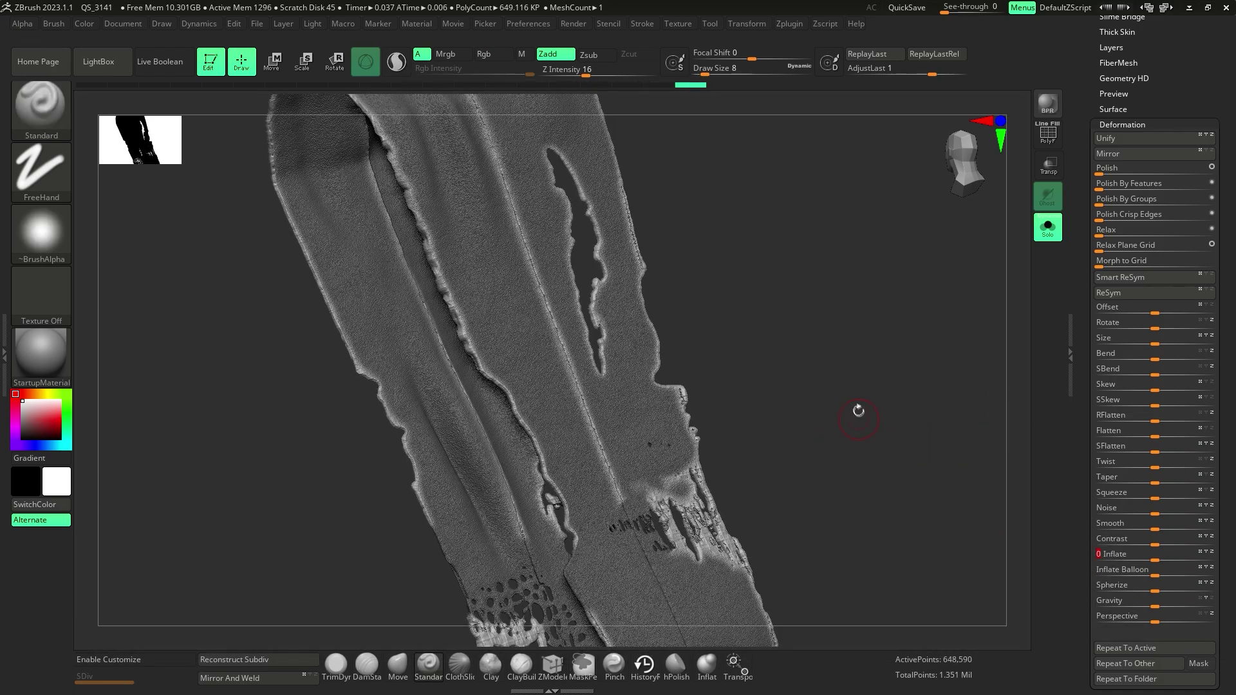
{"action": "mouse_move", "coordinate": [858, 410]}
{"action": "left_mouse_down"}
{"action": "mouse_move", "coordinate": [764, 432]}
{"action": "mouse_move", "coordinate": [861, 422]}
{"action": "left_mouse_up"}
{"action": "left_click_drag", "start_coordinate": [1087, 200], "coordinate": [1082, 217]}
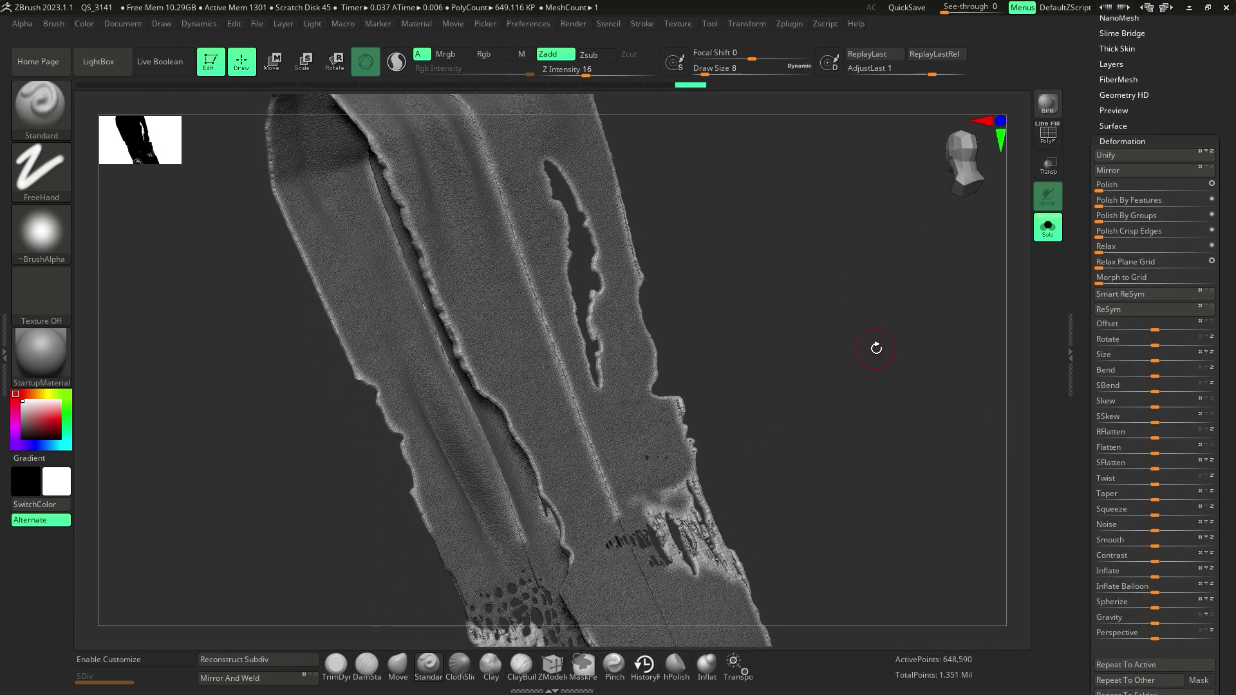
{"action": "left_click_drag", "start_coordinate": [1081, 352], "coordinate": [1079, 337]}
{"action": "left_click_drag", "start_coordinate": [831, 426], "coordinate": [806, 439]}
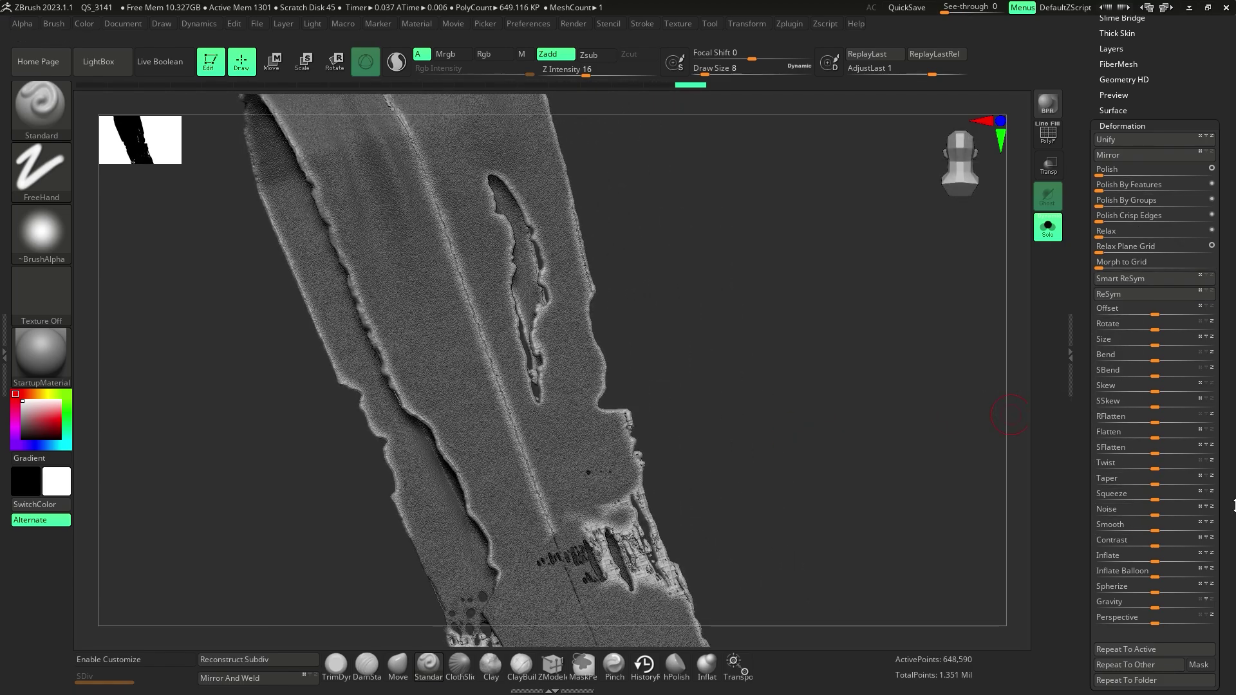
Step: Apply a slight Noise deformation to the unmasked edges and invert the mask again
{"action": "left_click_drag", "start_coordinate": [1158, 514], "coordinate": [1160, 515]}
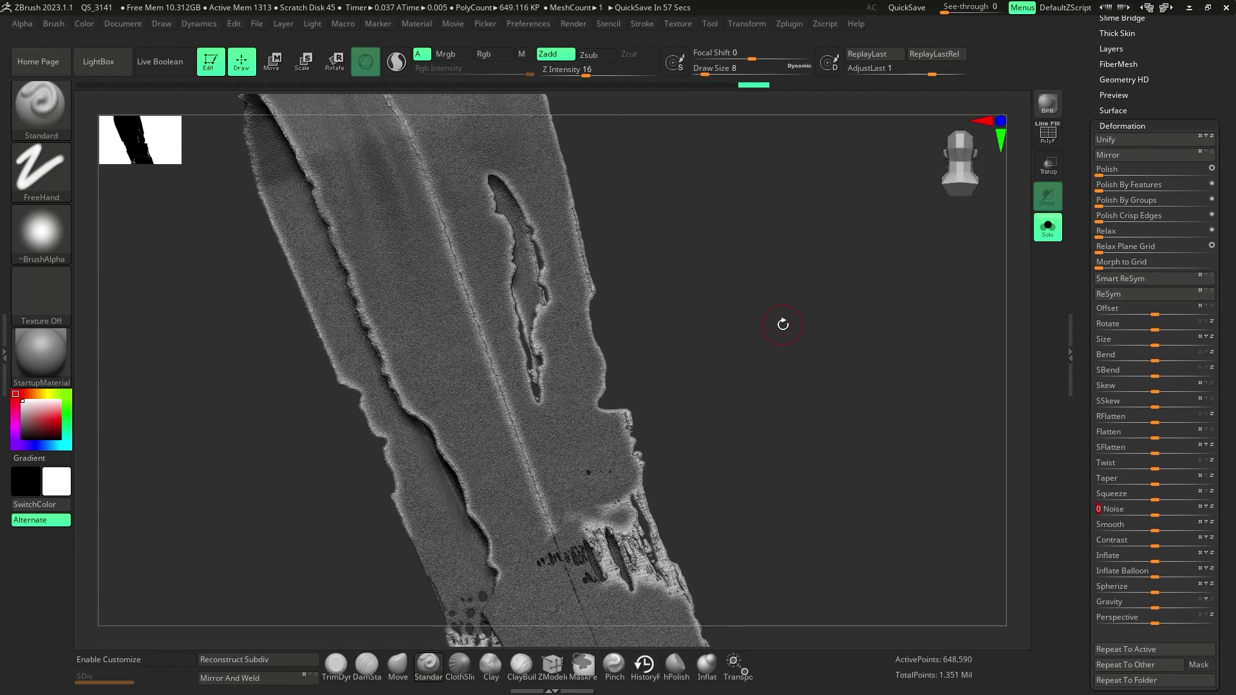
{"action": "left_click", "coordinate": [783, 324], "text": "ctrl"}
{"action": "mouse_move", "coordinate": [783, 325]}
{"action": "left_mouse_down", "text": "alt"}
{"action": "mouse_move", "coordinate": [780, 337]}
{"action": "mouse_move", "coordinate": [775, 325]}
{"action": "left_mouse_up", "text": "alt"}
{"action": "left_click_drag", "start_coordinate": [775, 325], "coordinate": [758, 365]}
{"action": "left_click_drag", "start_coordinate": [757, 365], "coordinate": [824, 412], "text": "alt"}
Step: Generate a FiberMesh preview along the strap's masked edges
{"action": "left_click_drag", "start_coordinate": [1229, 257], "coordinate": [1230, 554]}
{"action": "left_click", "coordinate": [1118, 268]}
{"action": "left_click_drag", "start_coordinate": [1233, 676], "coordinate": [1234, 529]}
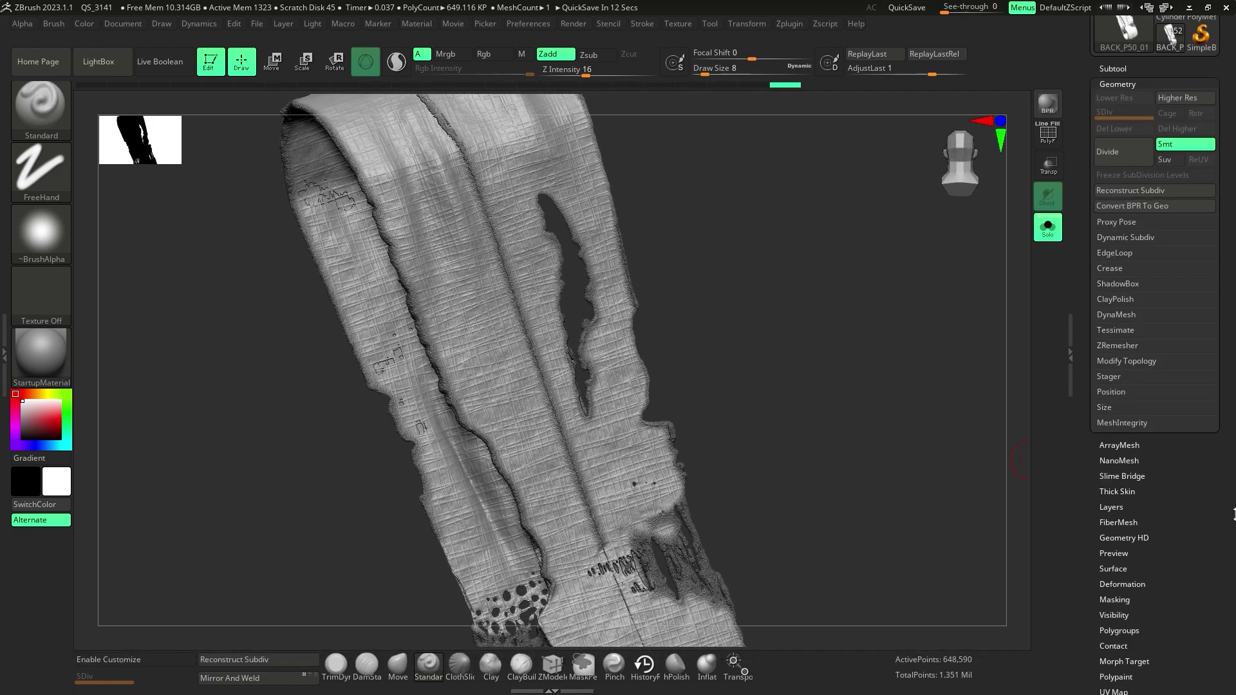
{"action": "left_click_drag", "start_coordinate": [1234, 465], "coordinate": [1234, 375]}
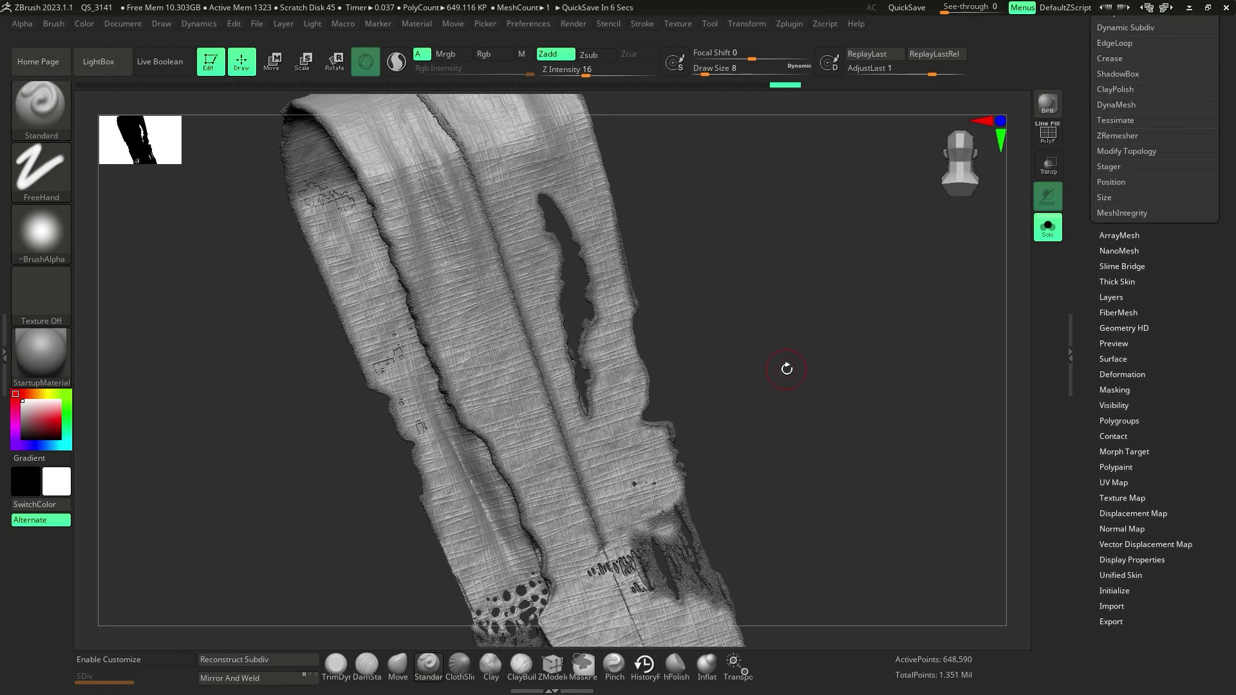
{"action": "left_click", "coordinate": [1126, 312]}
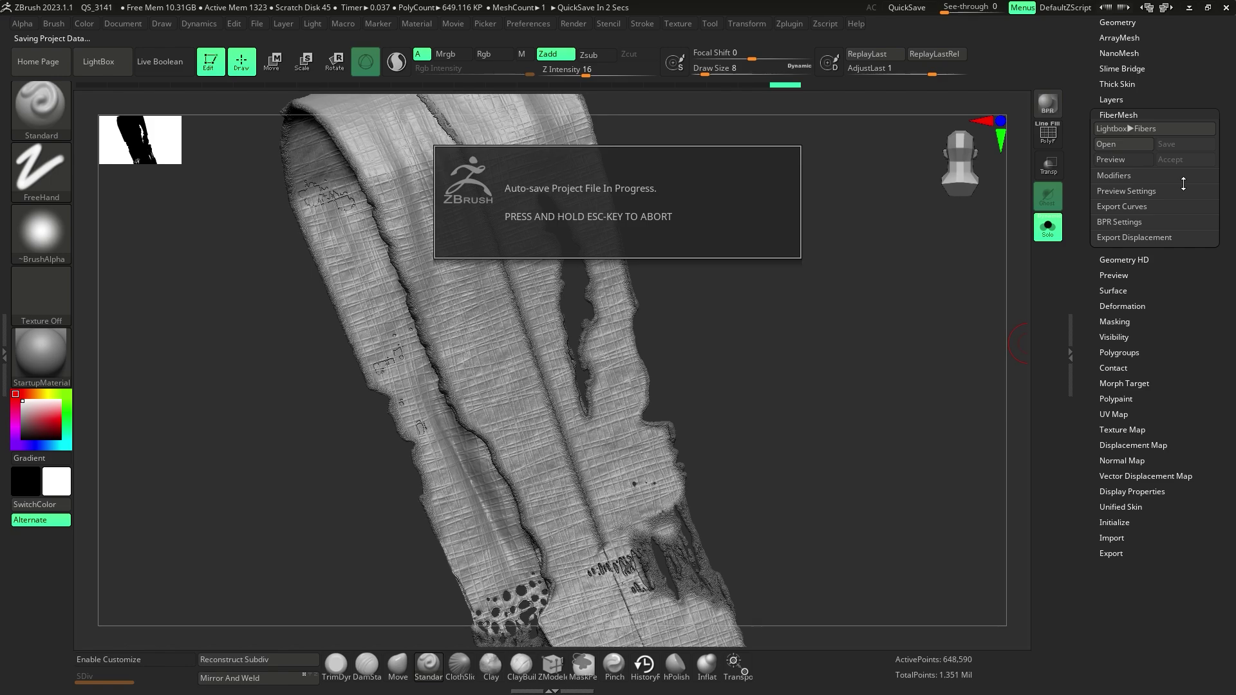
{"action": "left_click", "coordinate": [1128, 159]}
{"action": "left_click", "coordinate": [1076, 194]}
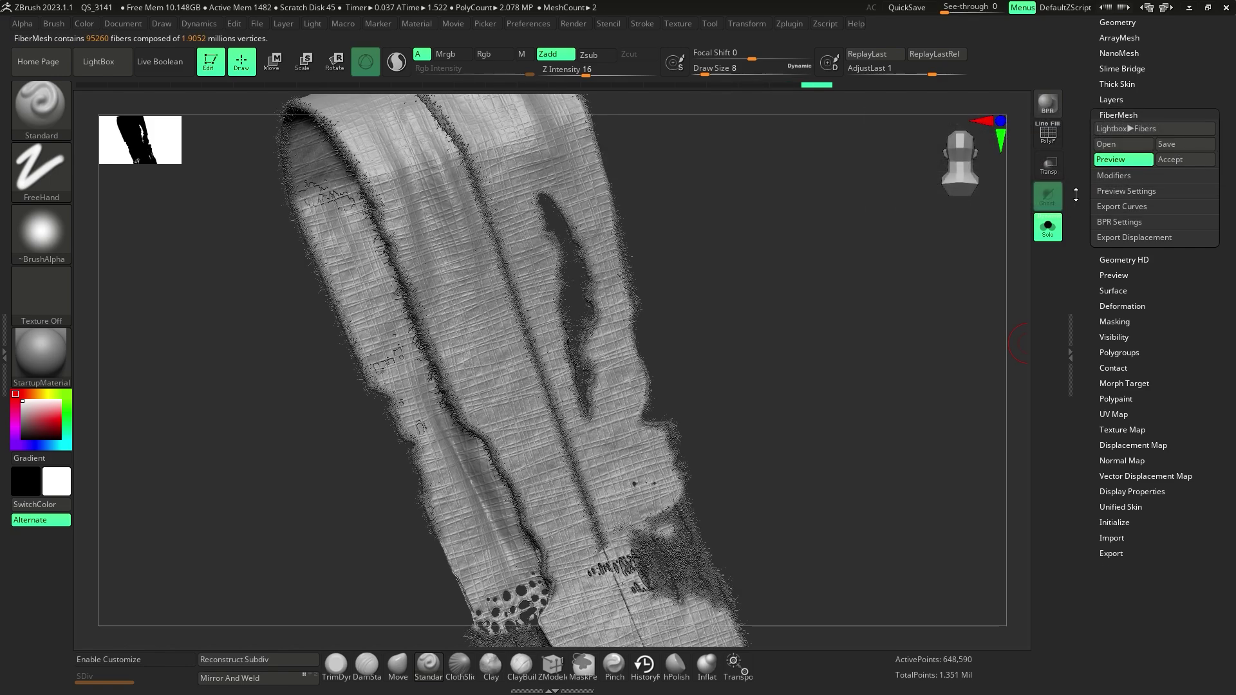
Step: Set the fibers' Coverage to 16.0694, MaxFibers to 13.56511 and Length to 18.14158
{"action": "left_click", "coordinate": [1113, 175]}
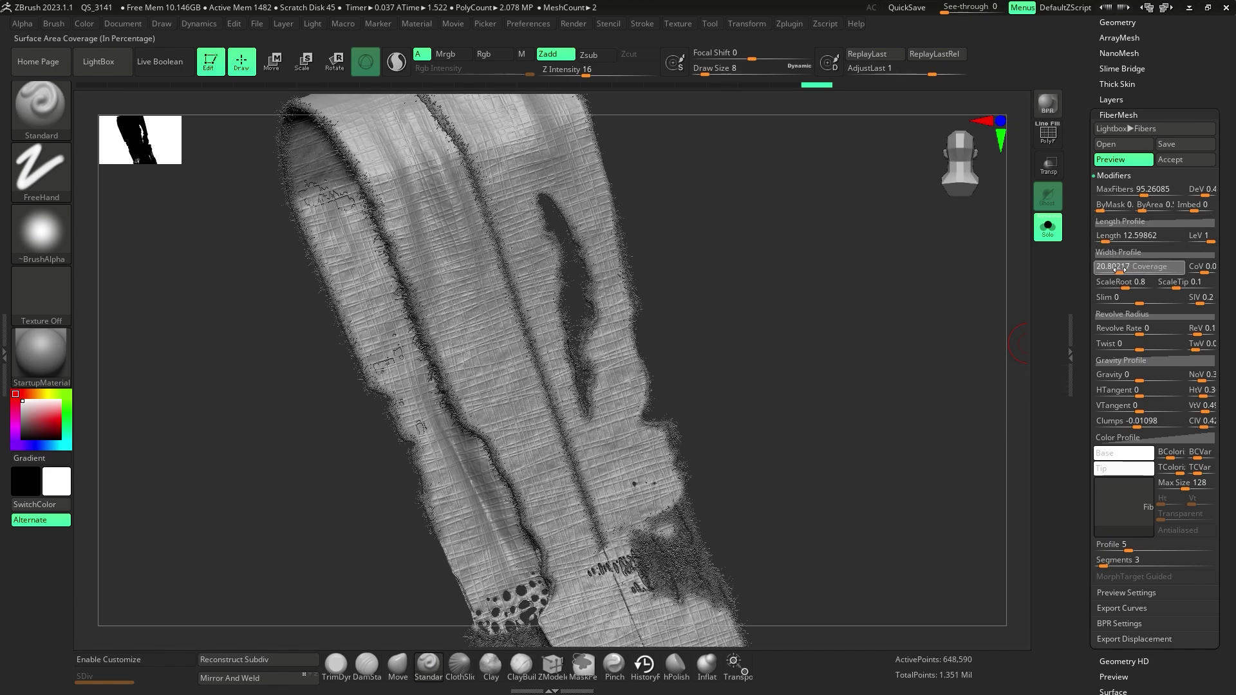
{"action": "left_click_drag", "start_coordinate": [1120, 270], "coordinate": [1116, 270]}
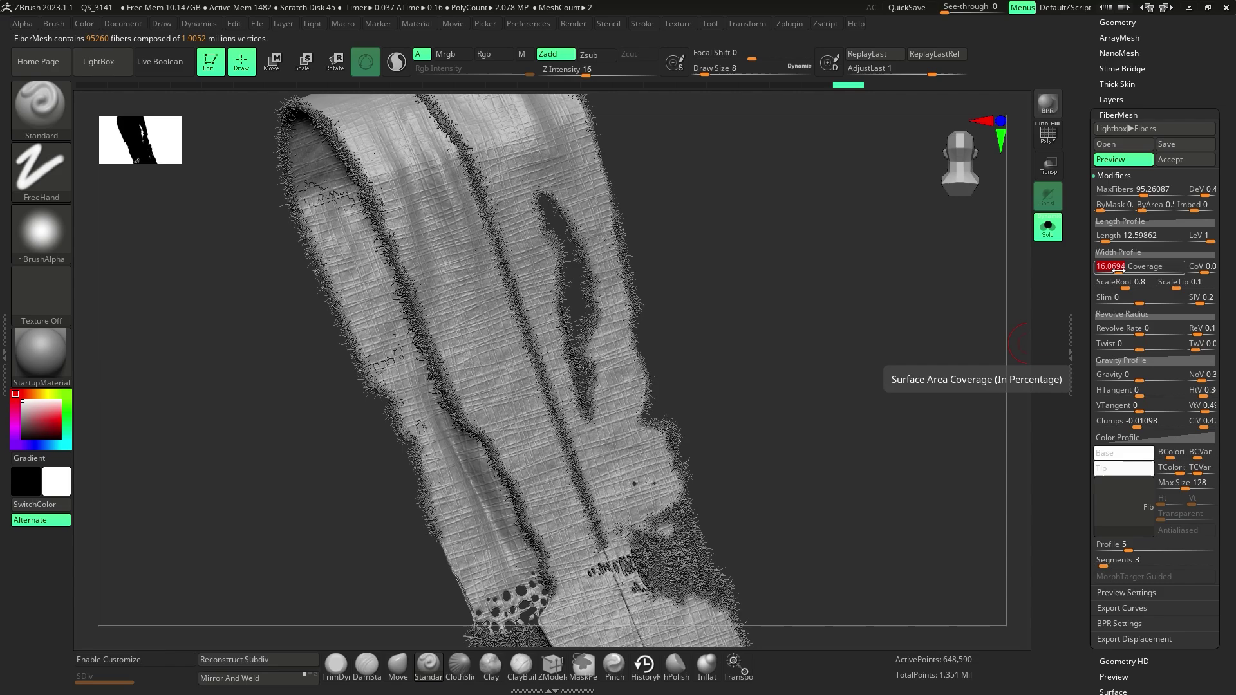
{"action": "left_click_drag", "start_coordinate": [1140, 190], "coordinate": [1128, 193]}
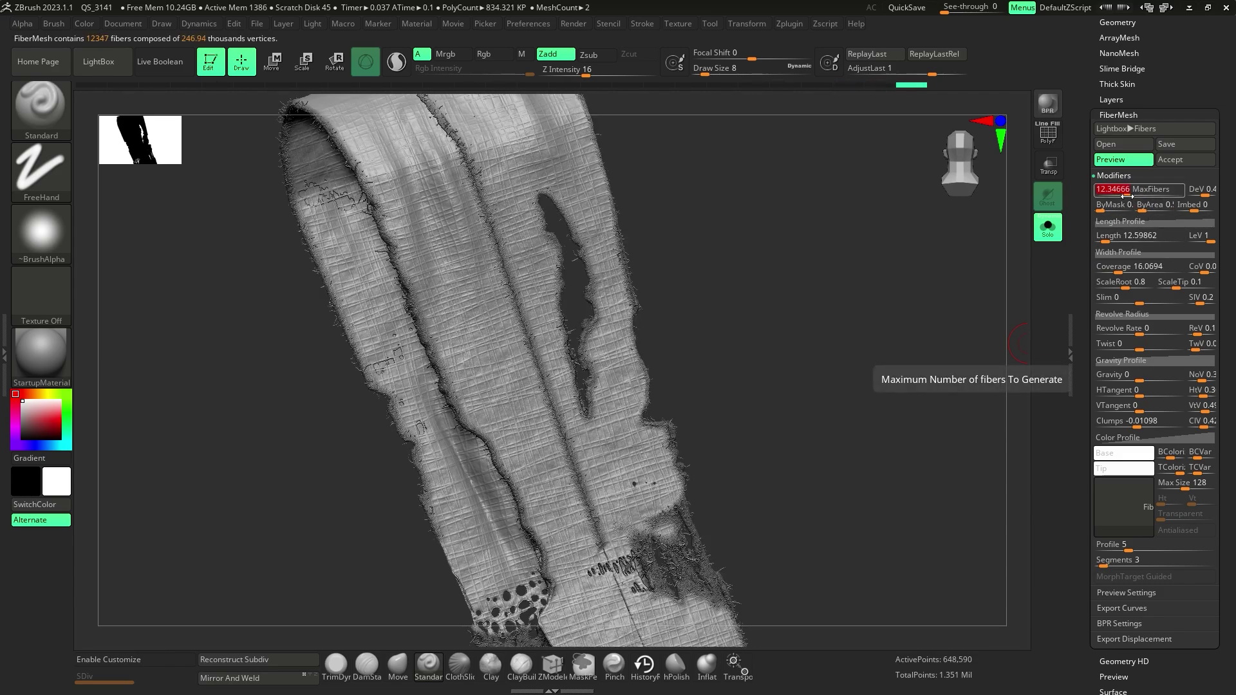
{"action": "left_click_drag", "start_coordinate": [1125, 196], "coordinate": [1124, 192]}
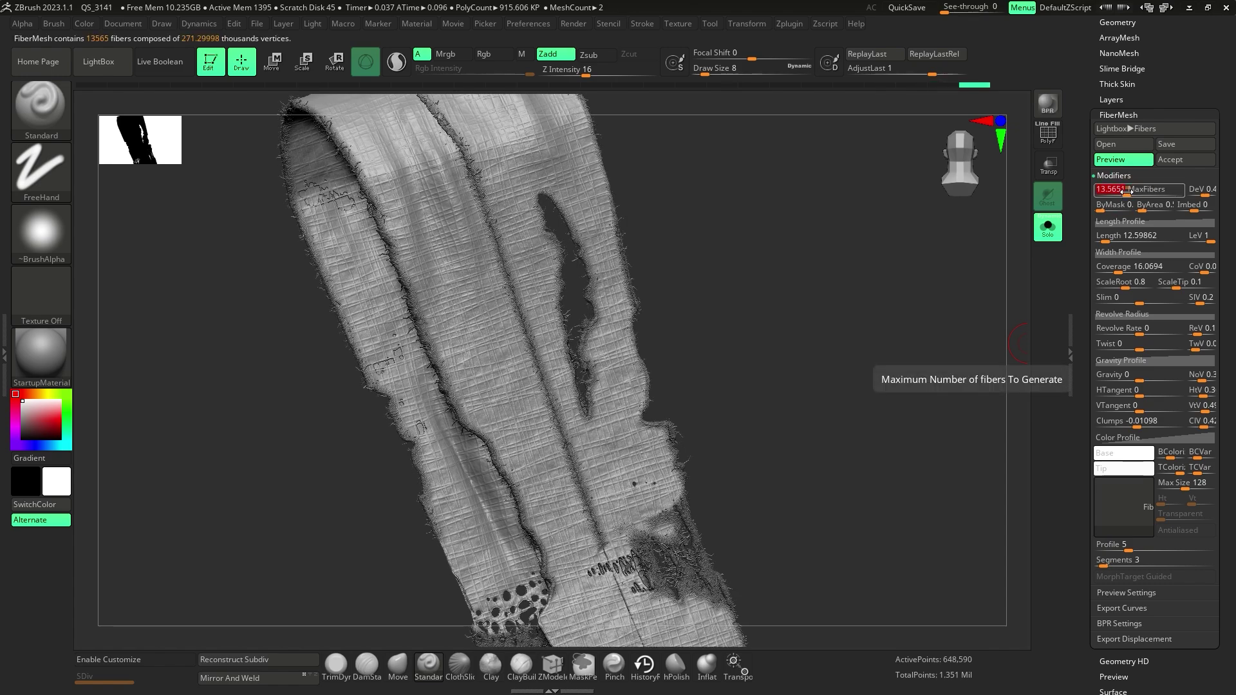
{"action": "left_click_drag", "start_coordinate": [1108, 238], "coordinate": [1108, 239]}
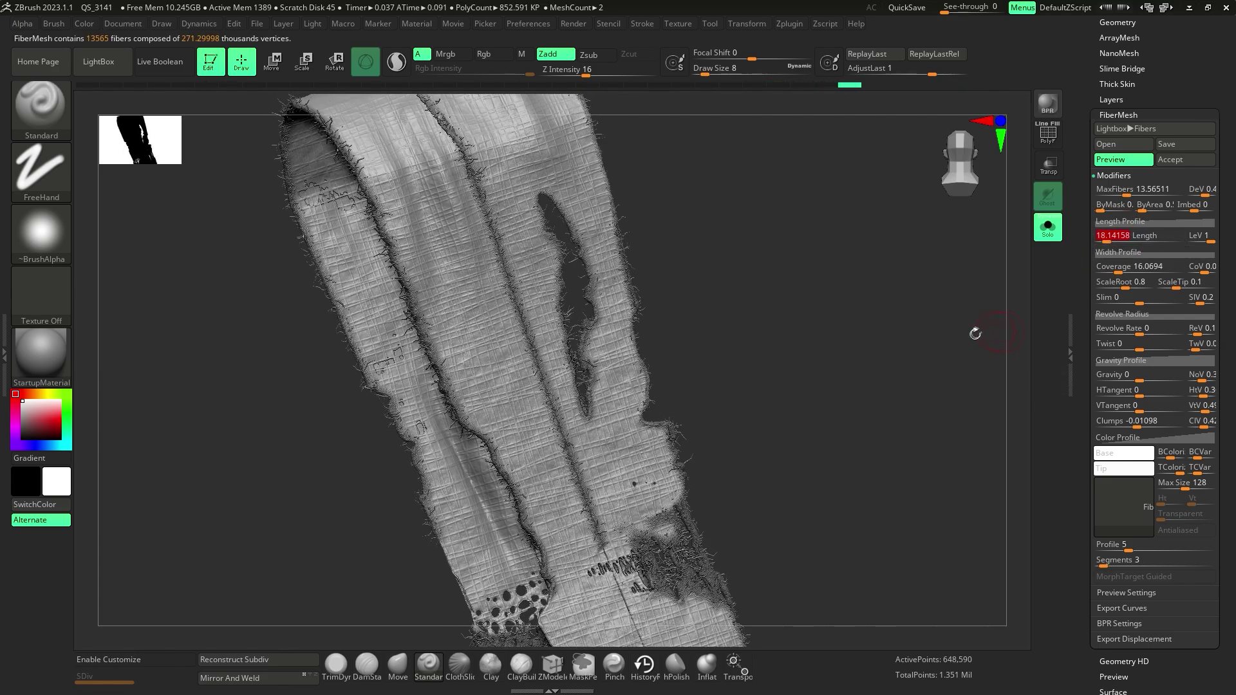
Step: Discard the fiber preview and clear the mask from the strap
{"action": "left_click_drag", "start_coordinate": [945, 307], "coordinate": [813, 354]}
{"action": "left_click_drag", "start_coordinate": [805, 310], "coordinate": [861, 364], "text": "ctrl"}
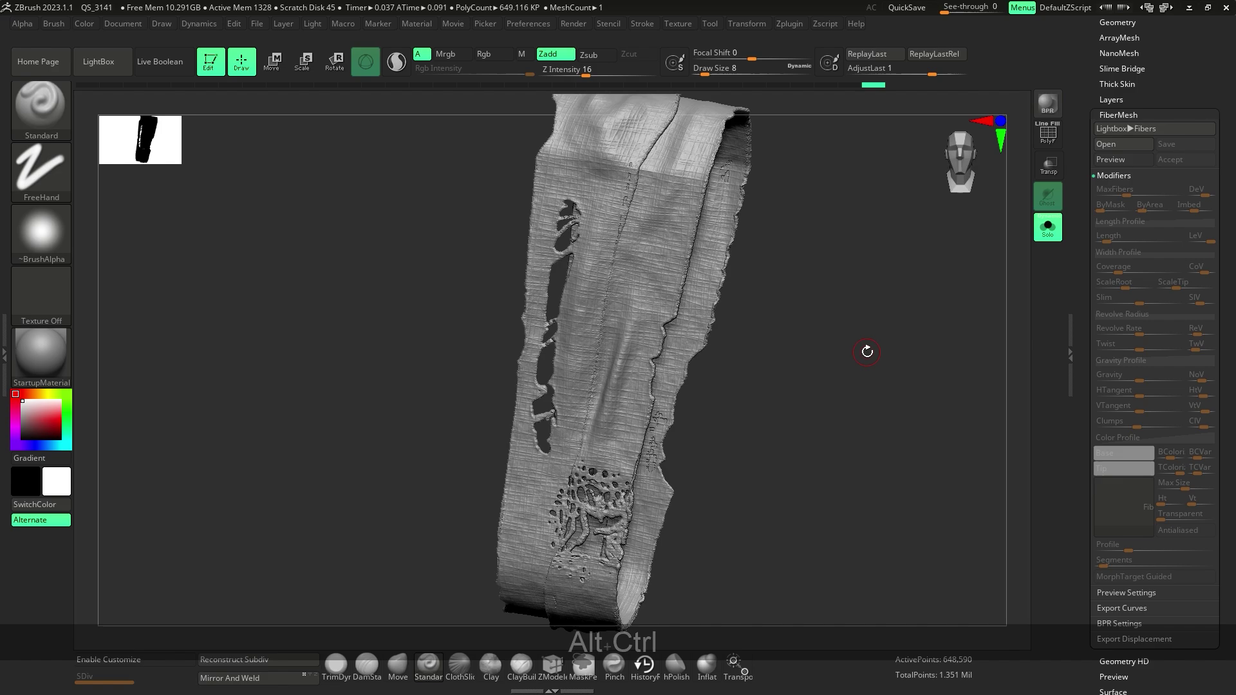
Step: Restore the strap's edge mask, generate the fibers again and accept them as a subtool with Fast Preview mode always activated
{"action": "key", "text": "ctrl+z"}
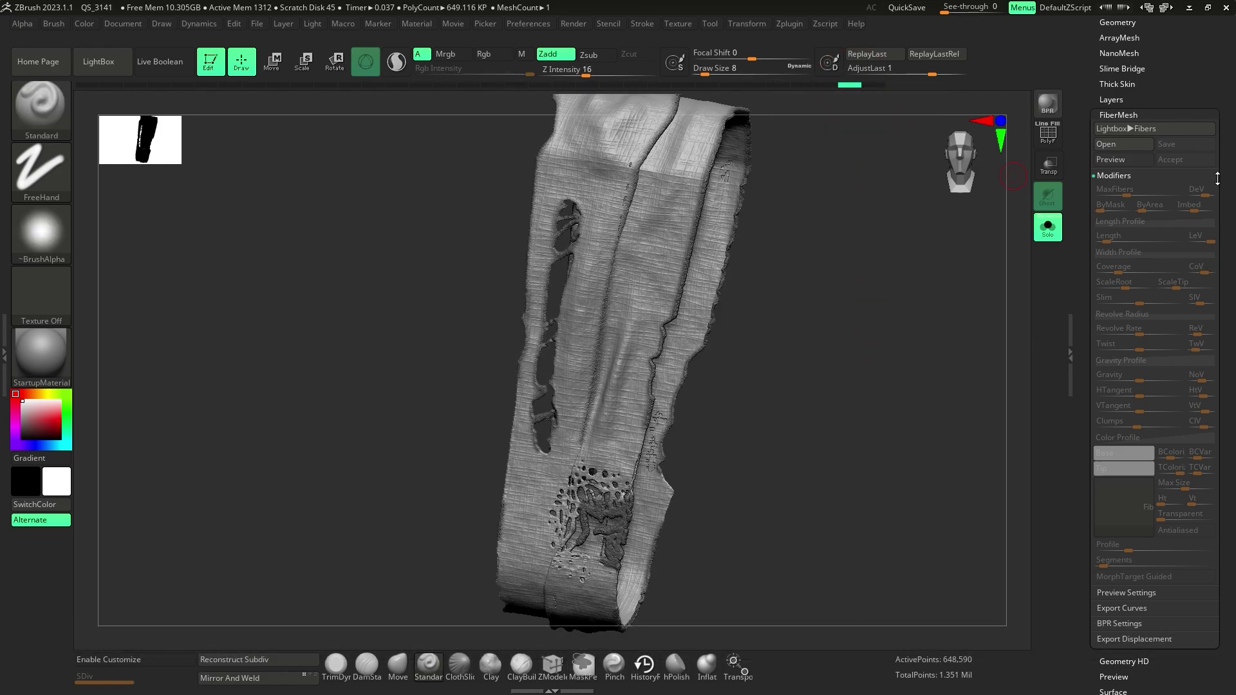
{"action": "left_click", "coordinate": [1146, 159]}
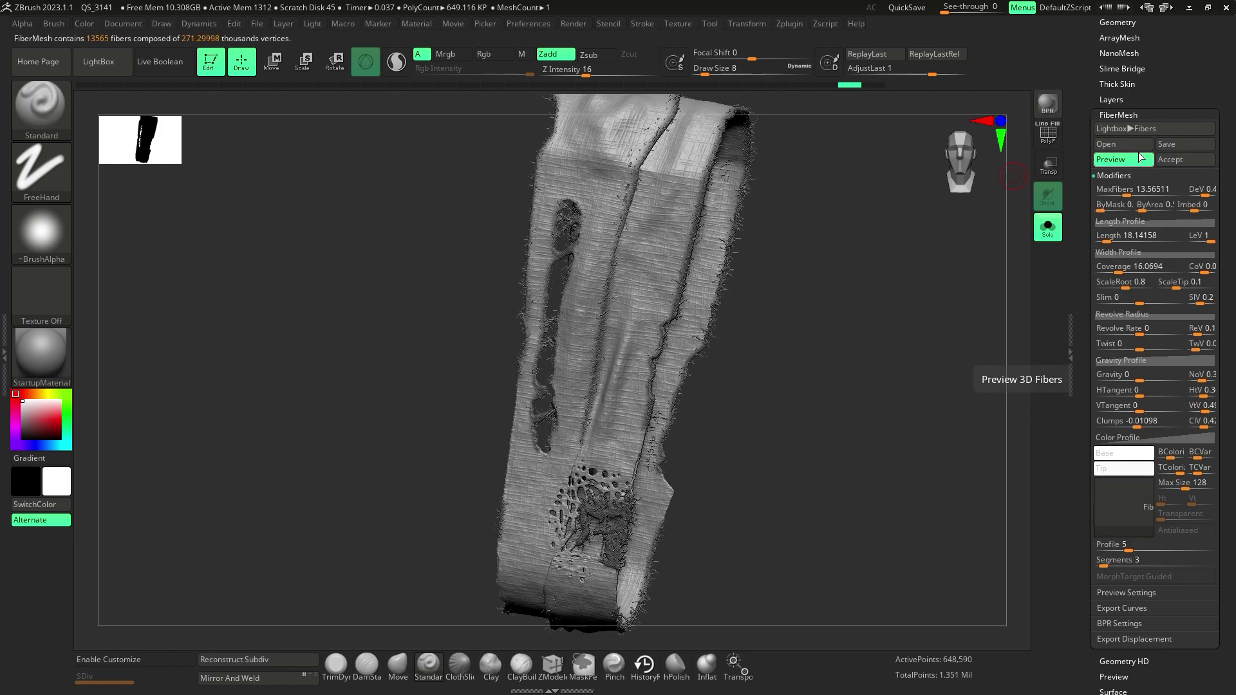
{"action": "mouse_move", "coordinate": [885, 292]}
{"action": "left_mouse_down"}
{"action": "mouse_move", "coordinate": [864, 295]}
{"action": "mouse_move", "coordinate": [879, 296]}
{"action": "left_mouse_up"}
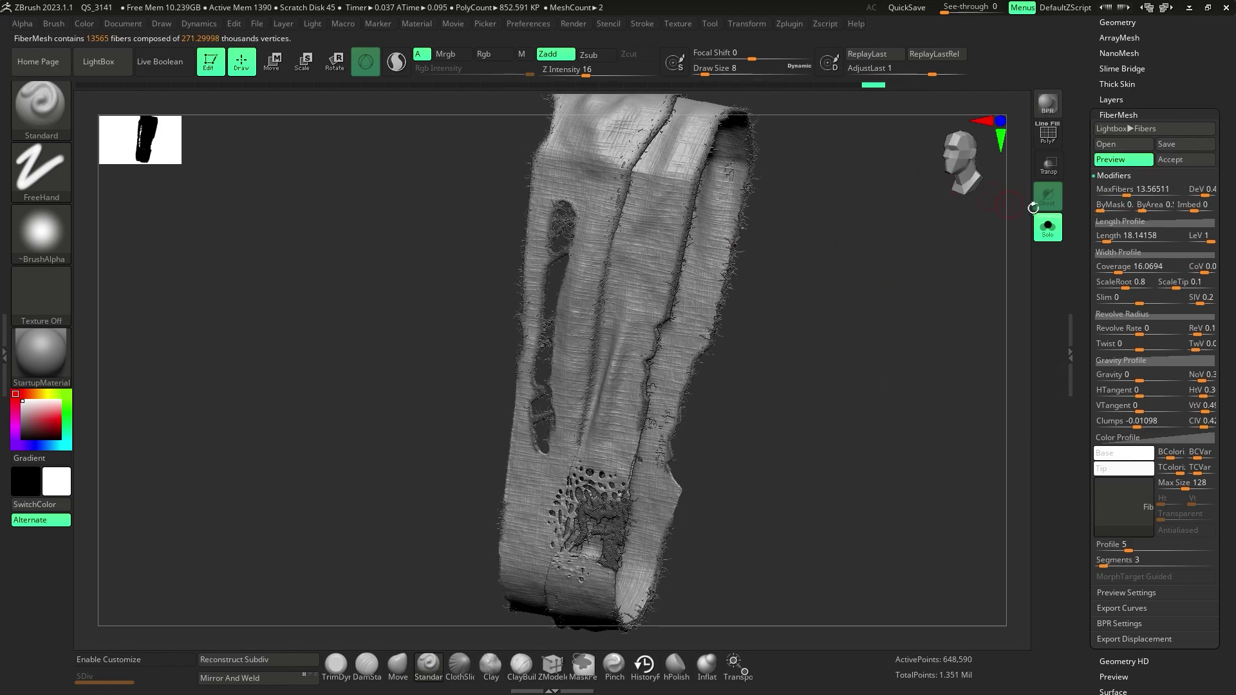
{"action": "left_click", "coordinate": [1175, 162]}
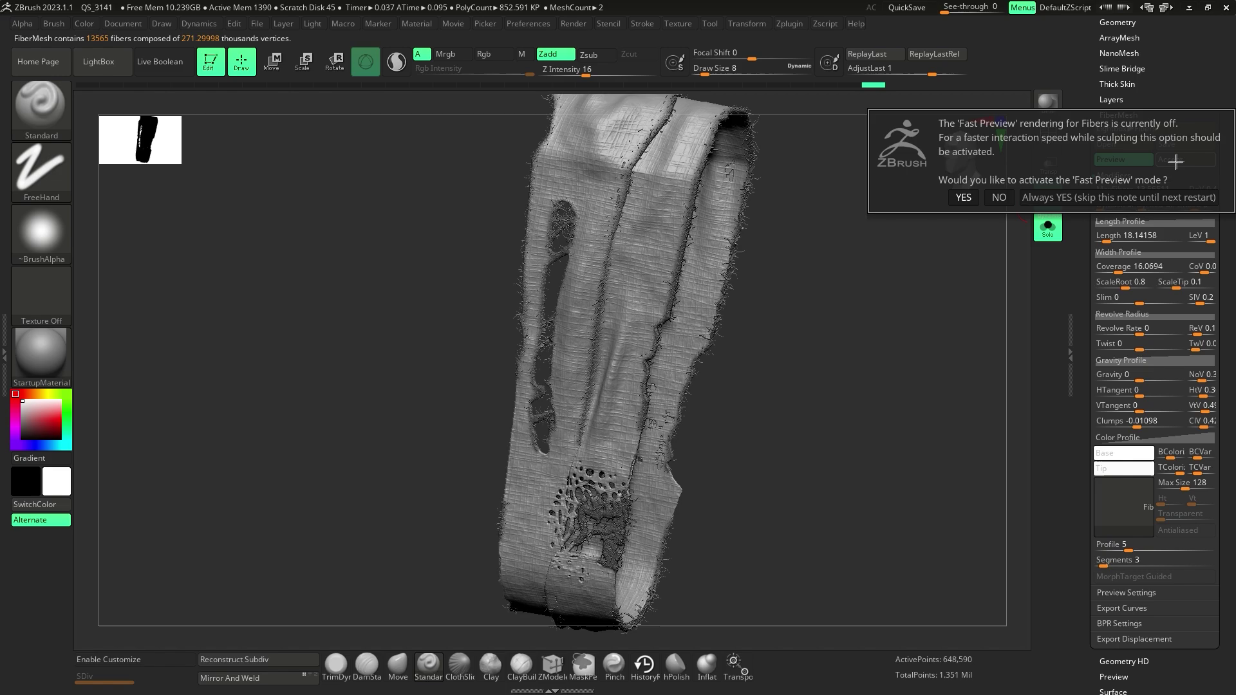
{"action": "left_click", "coordinate": [1086, 198]}
{"action": "left_click_drag", "start_coordinate": [1234, 168], "coordinate": [1228, 191]}
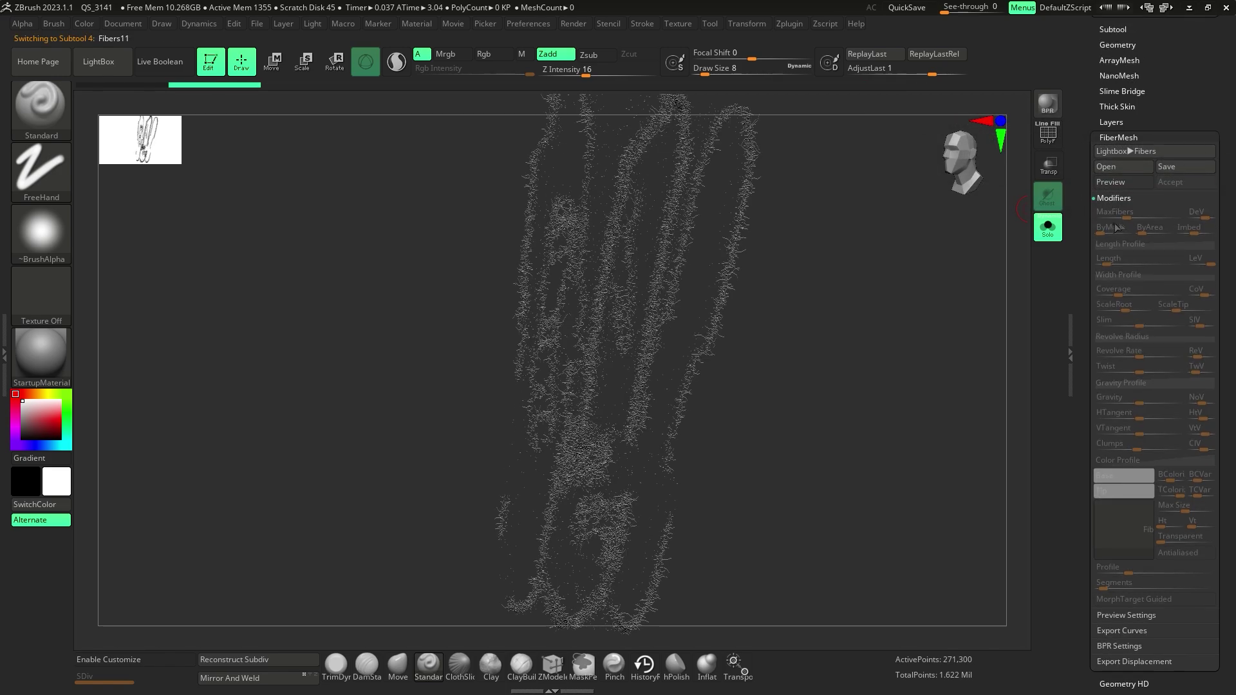
Step: Show the frayed strap together with the surrounding pipes and springs, and make BPR renders of it from two viewing angles
{"action": "left_click", "coordinate": [1047, 232]}
{"action": "left_click_drag", "start_coordinate": [849, 348], "coordinate": [825, 359]}
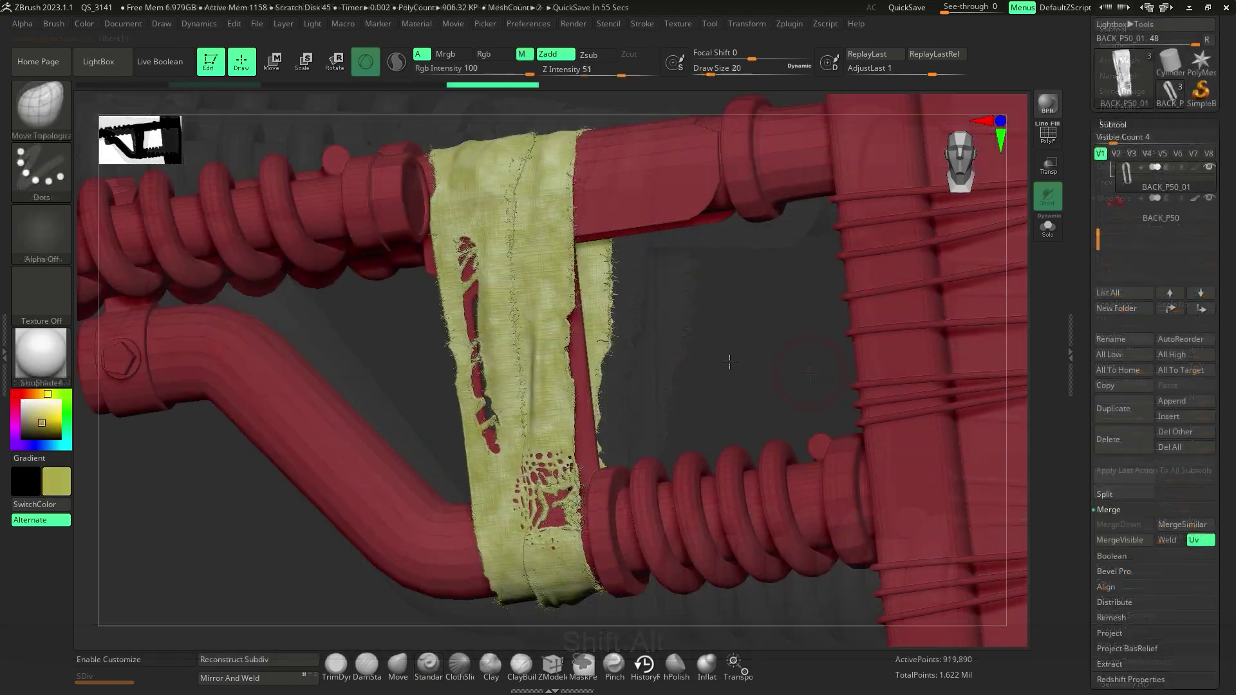
{"action": "left_click_drag", "start_coordinate": [729, 362], "coordinate": [805, 360]}
{"action": "left_click", "coordinate": [1055, 102]}
{"action": "key", "text": "Escape"}
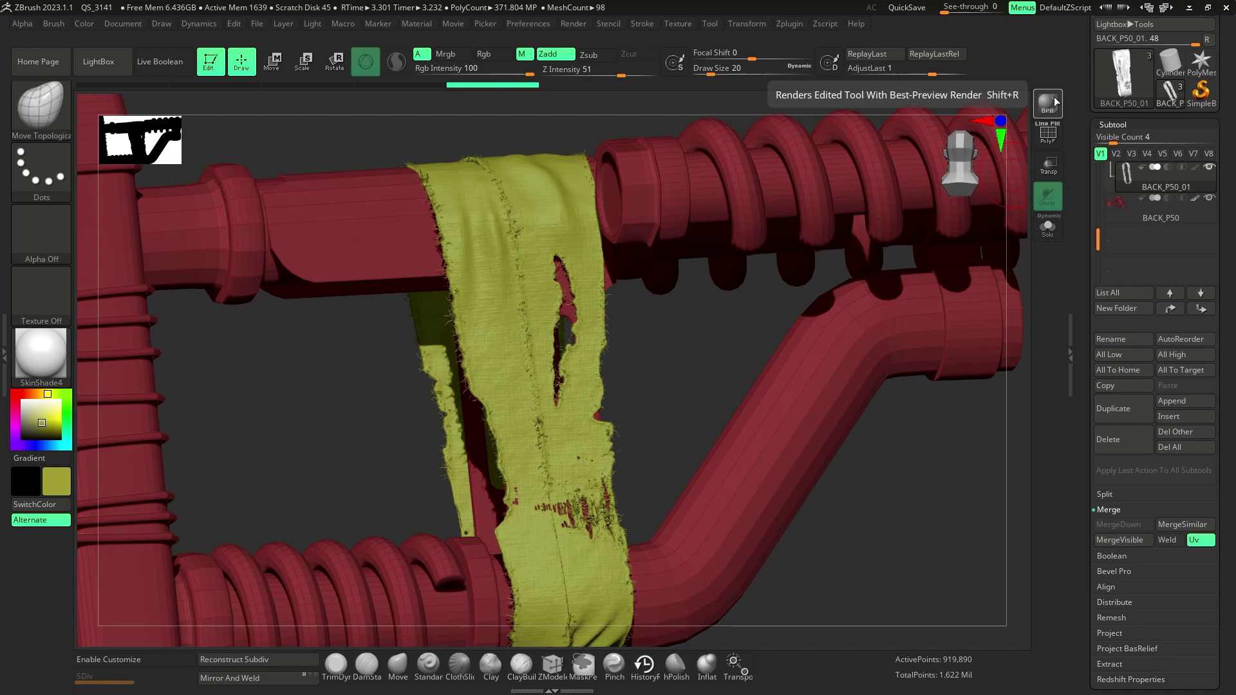
{"action": "mouse_move", "coordinate": [697, 348]}
{"action": "left_mouse_down"}
{"action": "mouse_move", "coordinate": [958, 332]}
{"action": "mouse_move", "coordinate": [894, 512]}
{"action": "mouse_move", "coordinate": [893, 541]}
{"action": "mouse_move", "coordinate": [899, 519]}
{"action": "mouse_move", "coordinate": [911, 522]}
{"action": "mouse_move", "coordinate": [882, 590]}
{"action": "mouse_move", "coordinate": [861, 370]}
{"action": "mouse_move", "coordinate": [882, 592]}
{"action": "mouse_move", "coordinate": [850, 365]}
{"action": "mouse_move", "coordinate": [832, 378]}
{"action": "mouse_move", "coordinate": [699, 378]}
{"action": "mouse_move", "coordinate": [939, 330]}
{"action": "left_mouse_up"}
{"action": "key", "text": "shift+r"}
{"action": "key", "text": "Escape"}
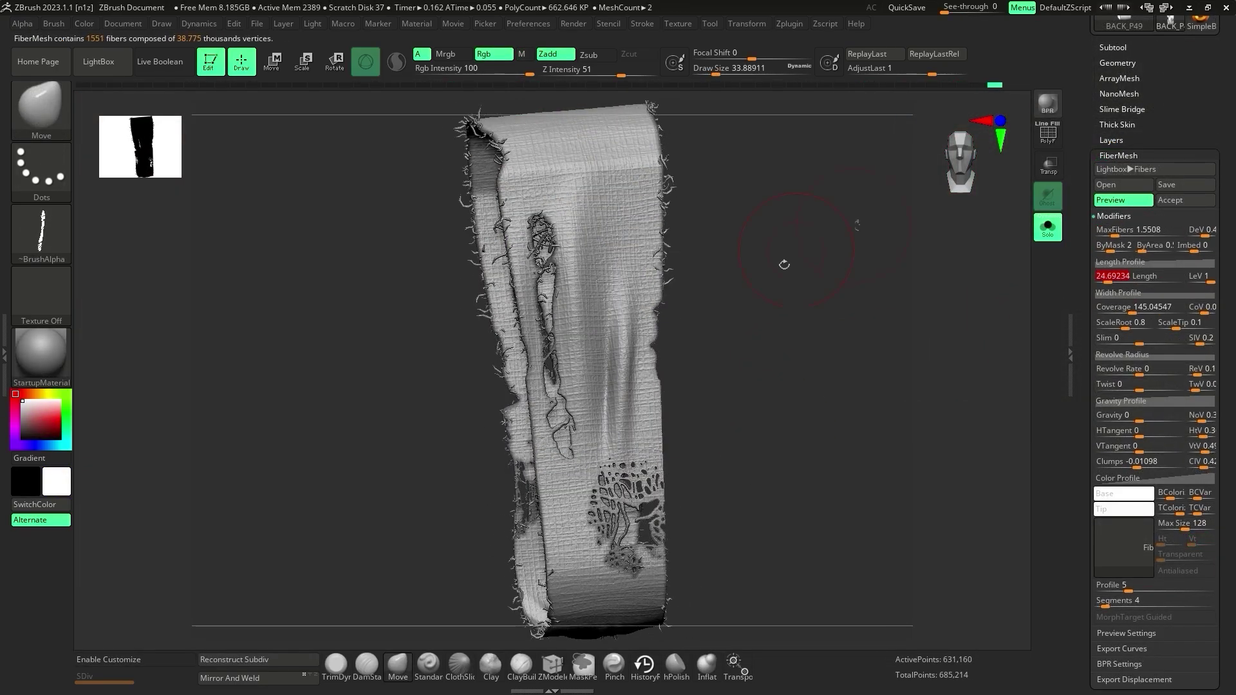
{"action": "left_click", "coordinate": [1047, 232]}
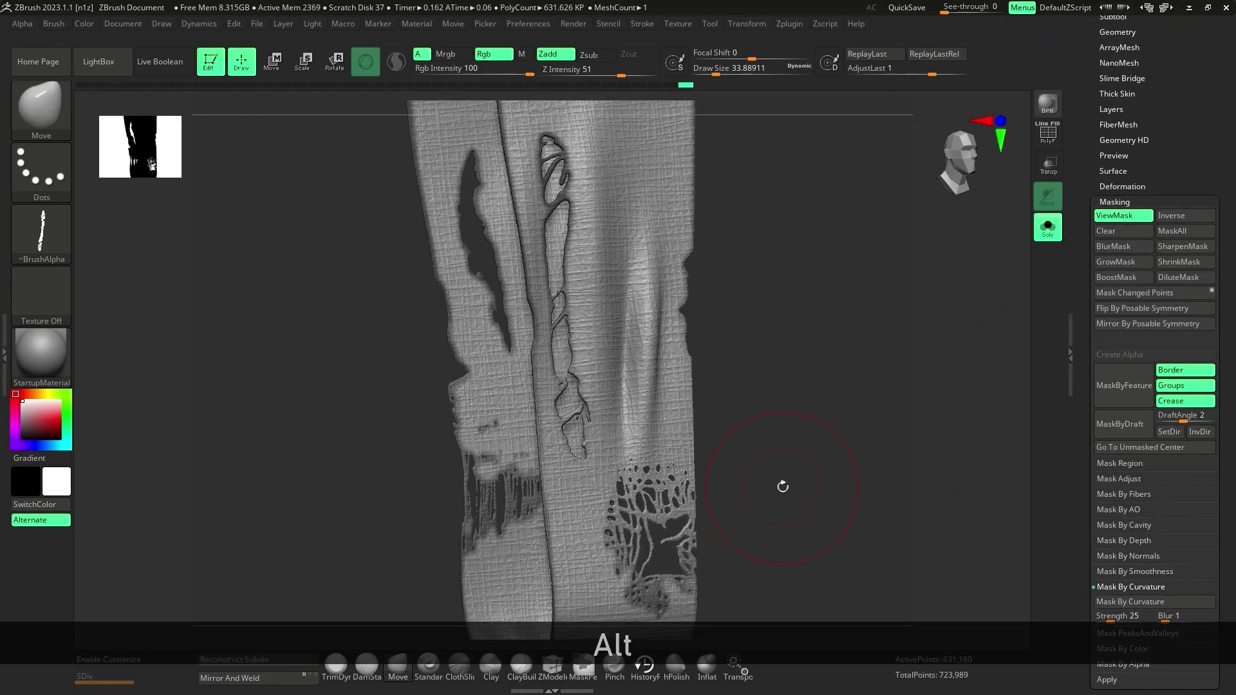